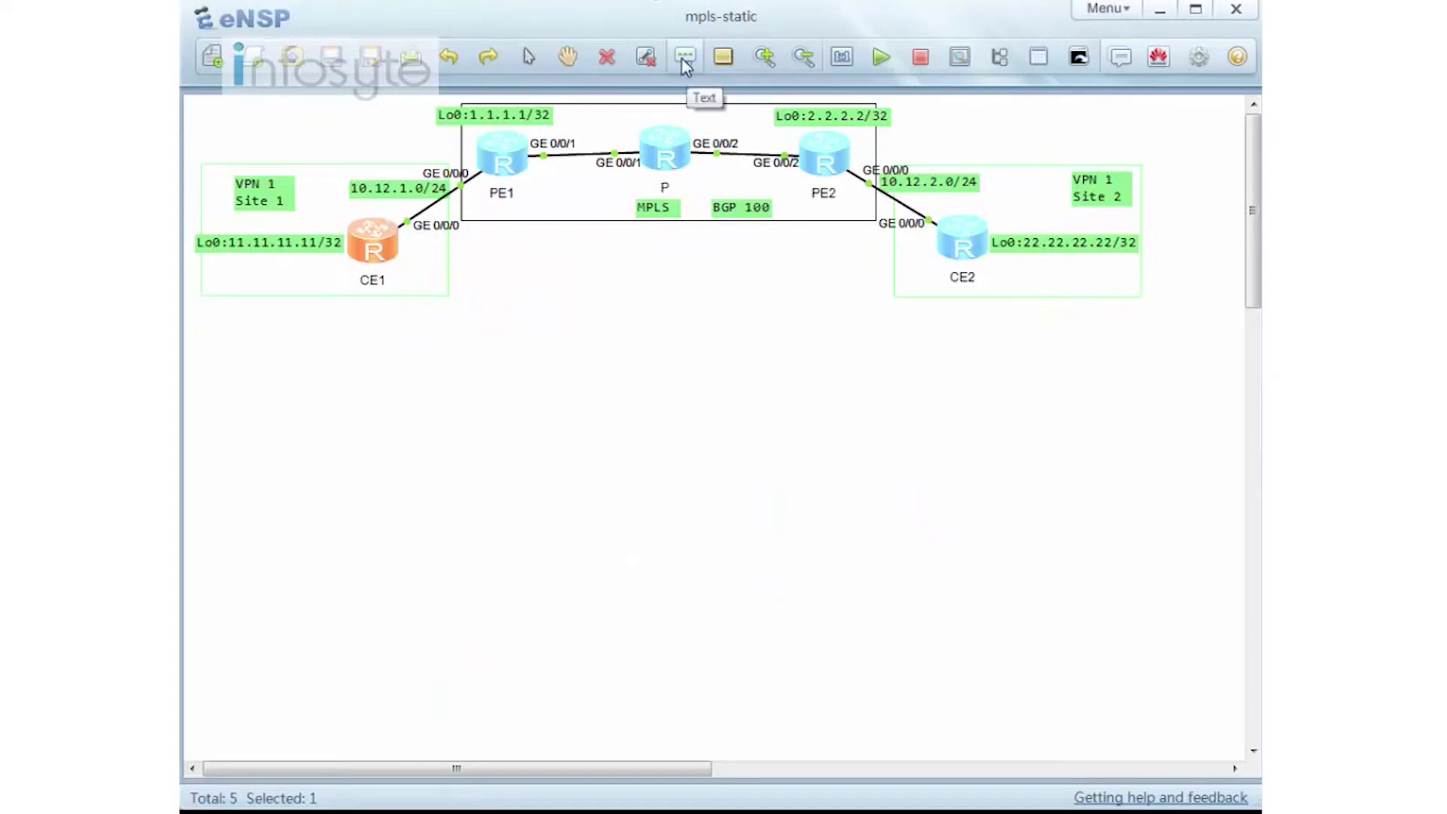
Step: Add the text label RIPv2 to the VPN 1 Site 1 area, beside CE1
click(235, 278)
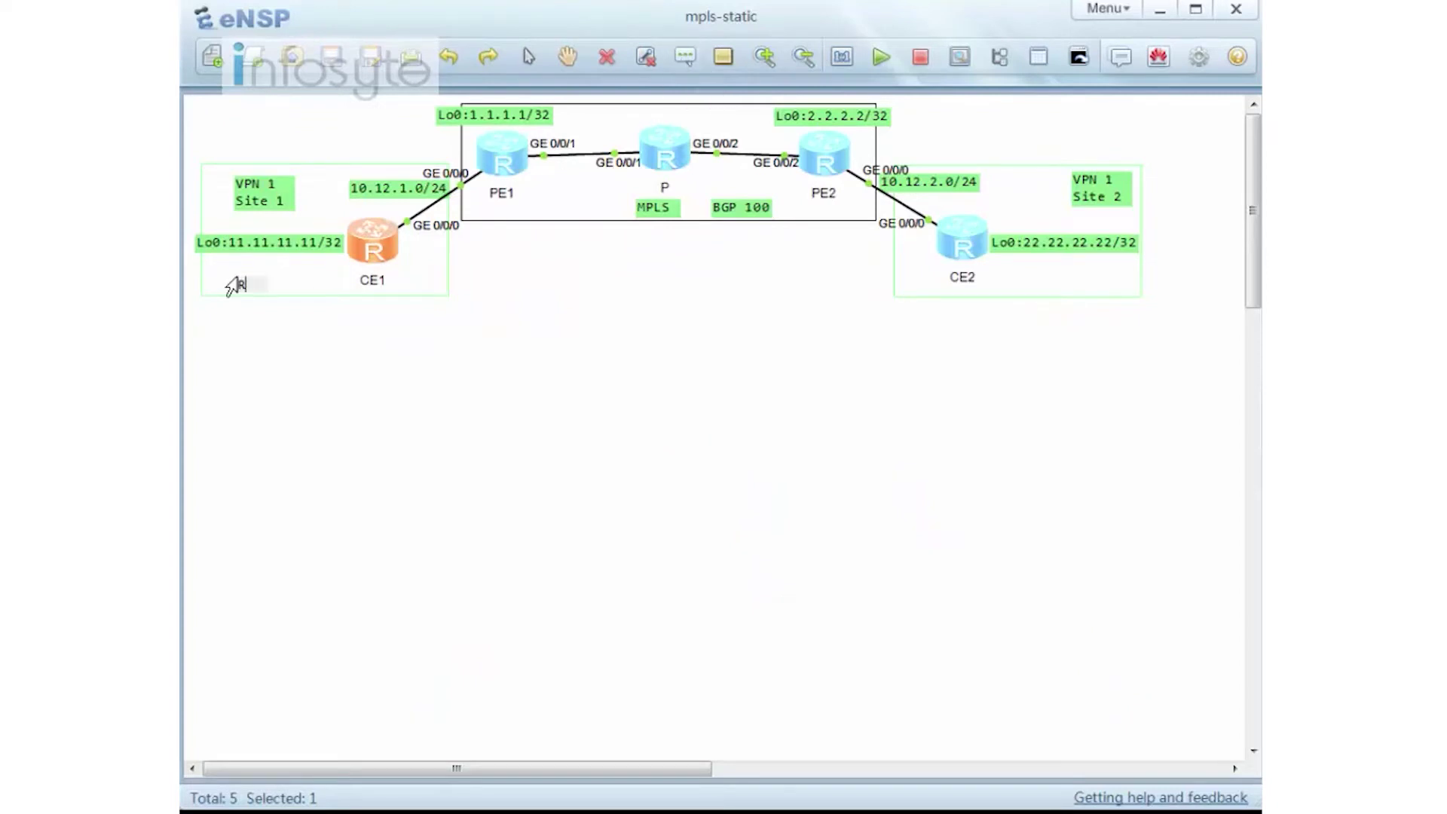
text(RIPv2)
click(691, 400)
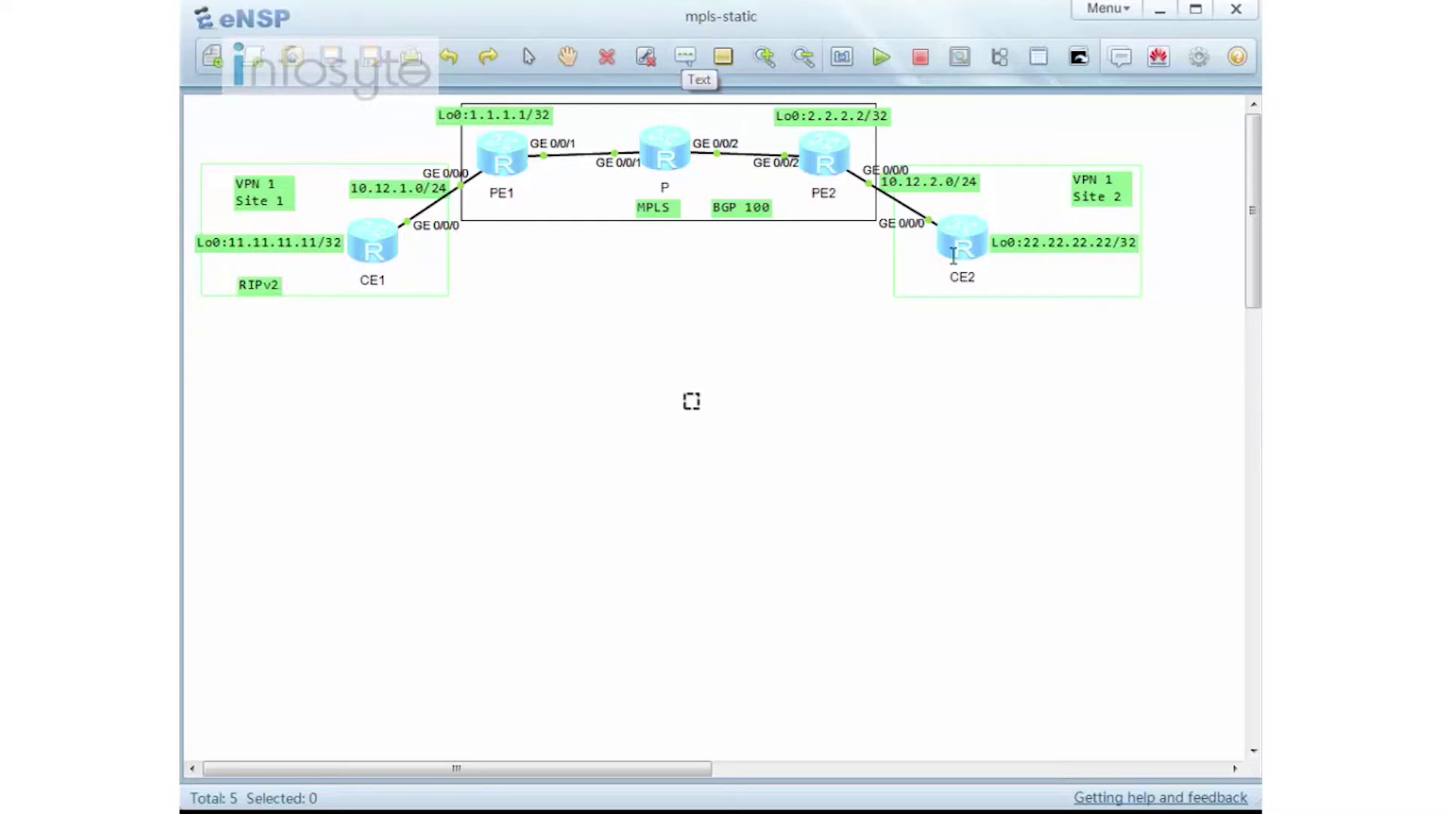
Step: Label the VPN 1 Site 2 area below CE2's loopback address with ISIS and 49.0001 side by side
click(1006, 293)
text(ISIS)
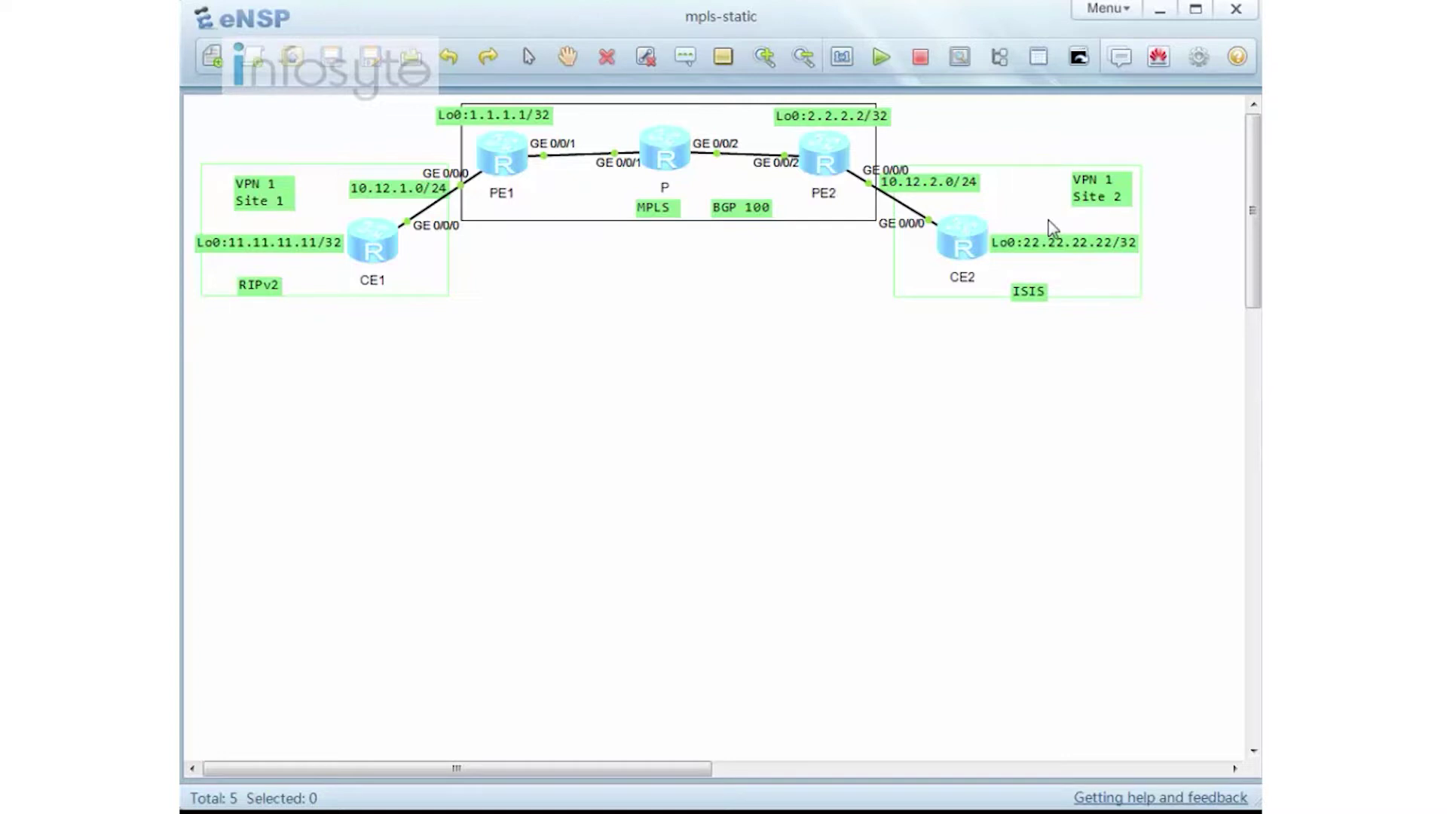
click(1035, 300)
click(685, 57)
click(1005, 260)
text(49.0001)
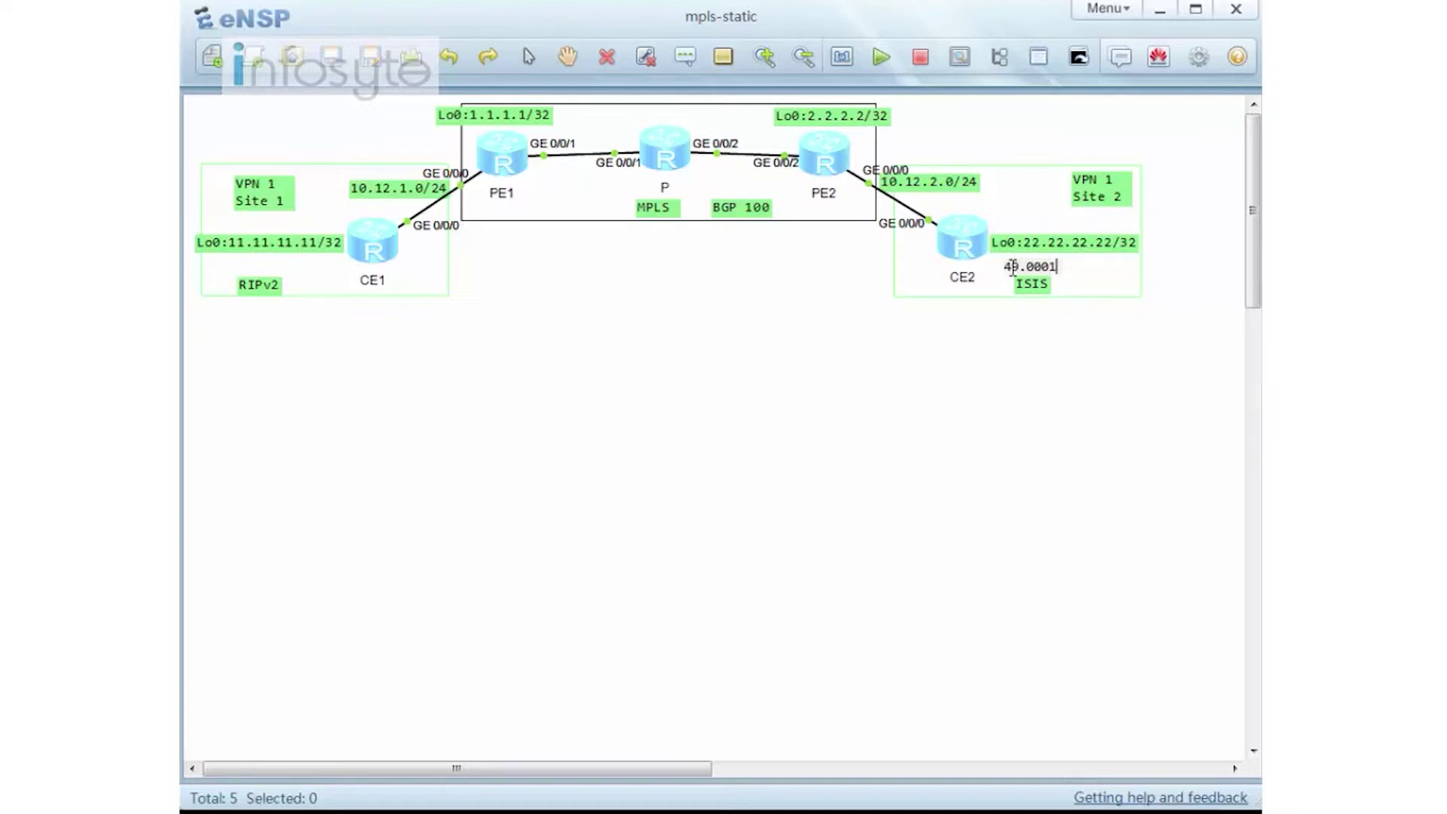
click(1087, 389)
drag(1047, 273, 1099, 292)
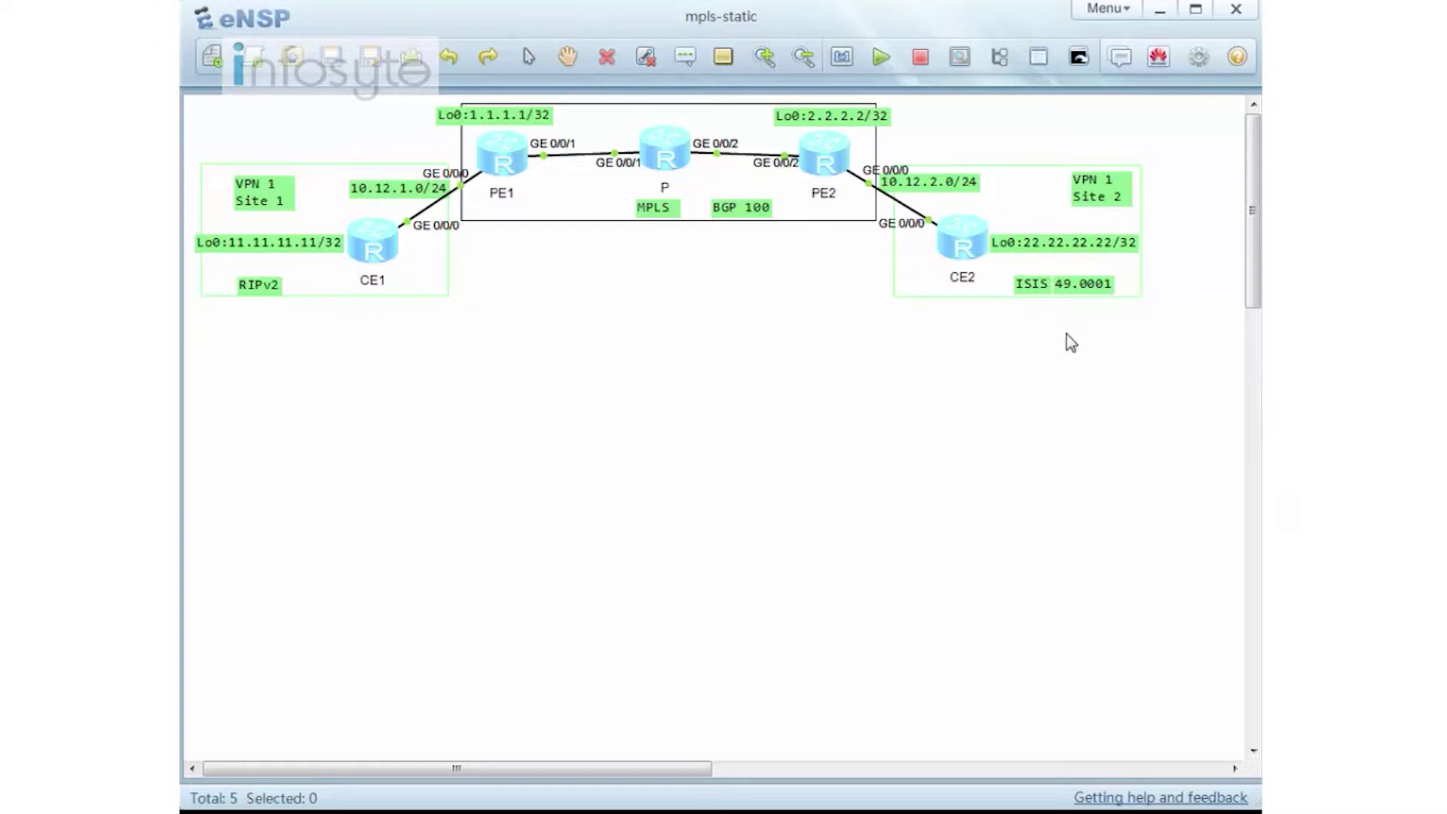
Step: Open the consoles of all routers and enlarge the console window below the topology
click(1079, 57)
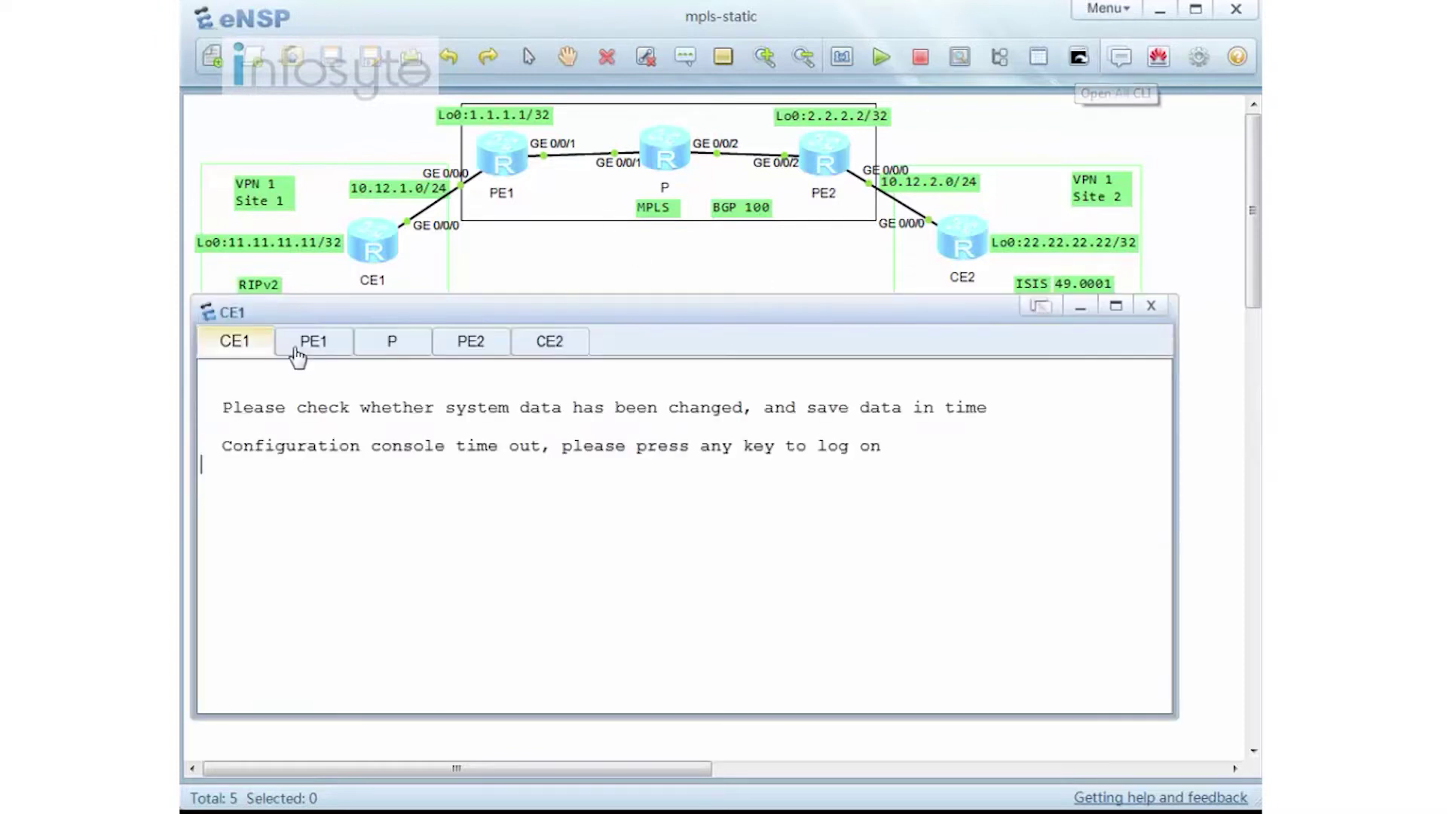
drag(1175, 717, 1221, 758)
drag(653, 313, 649, 324)
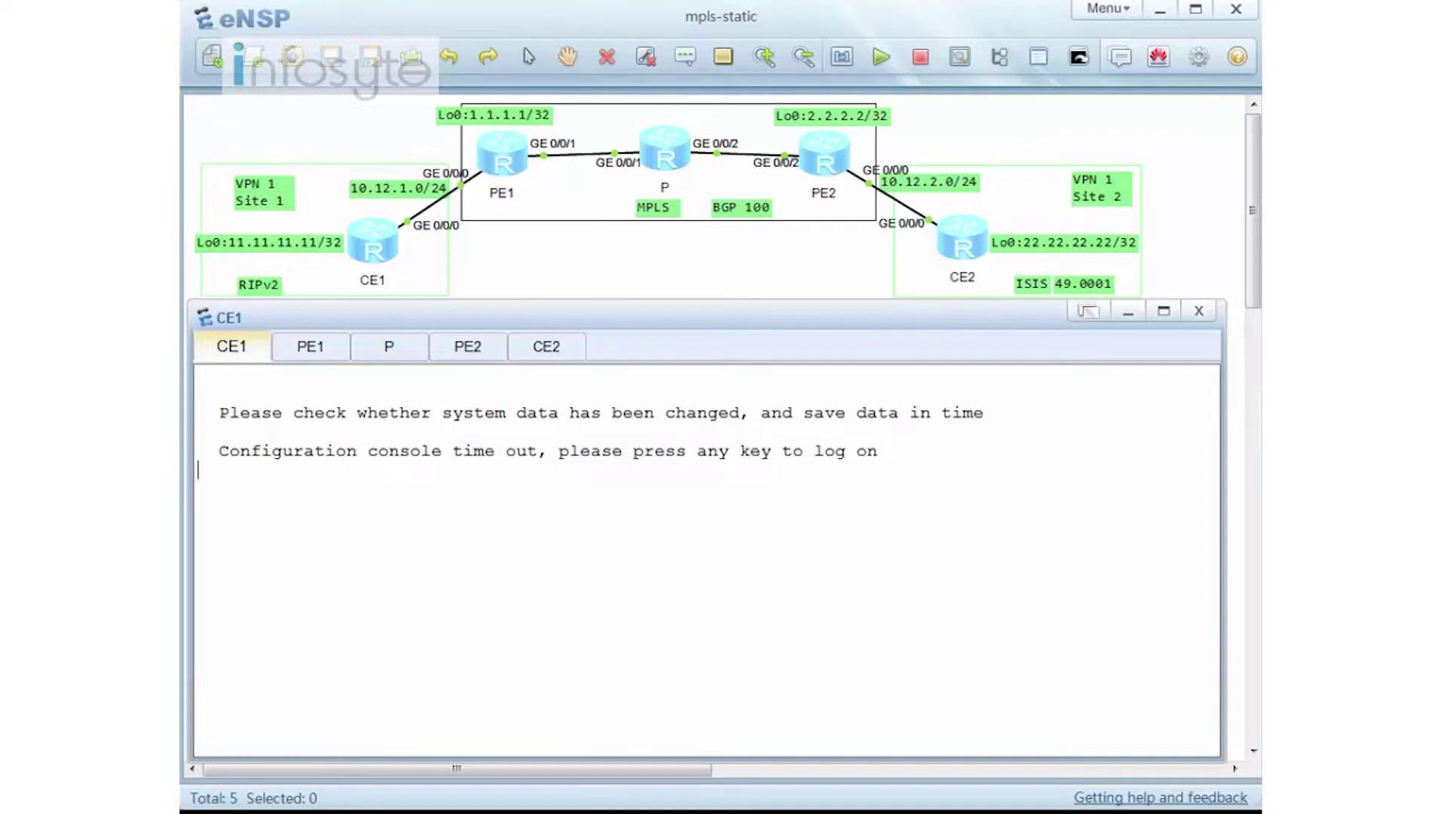
Step: Display the MPLS LSP information on PE1 with dis mpls lsp
click(331, 356)
key(Return)
text(d)
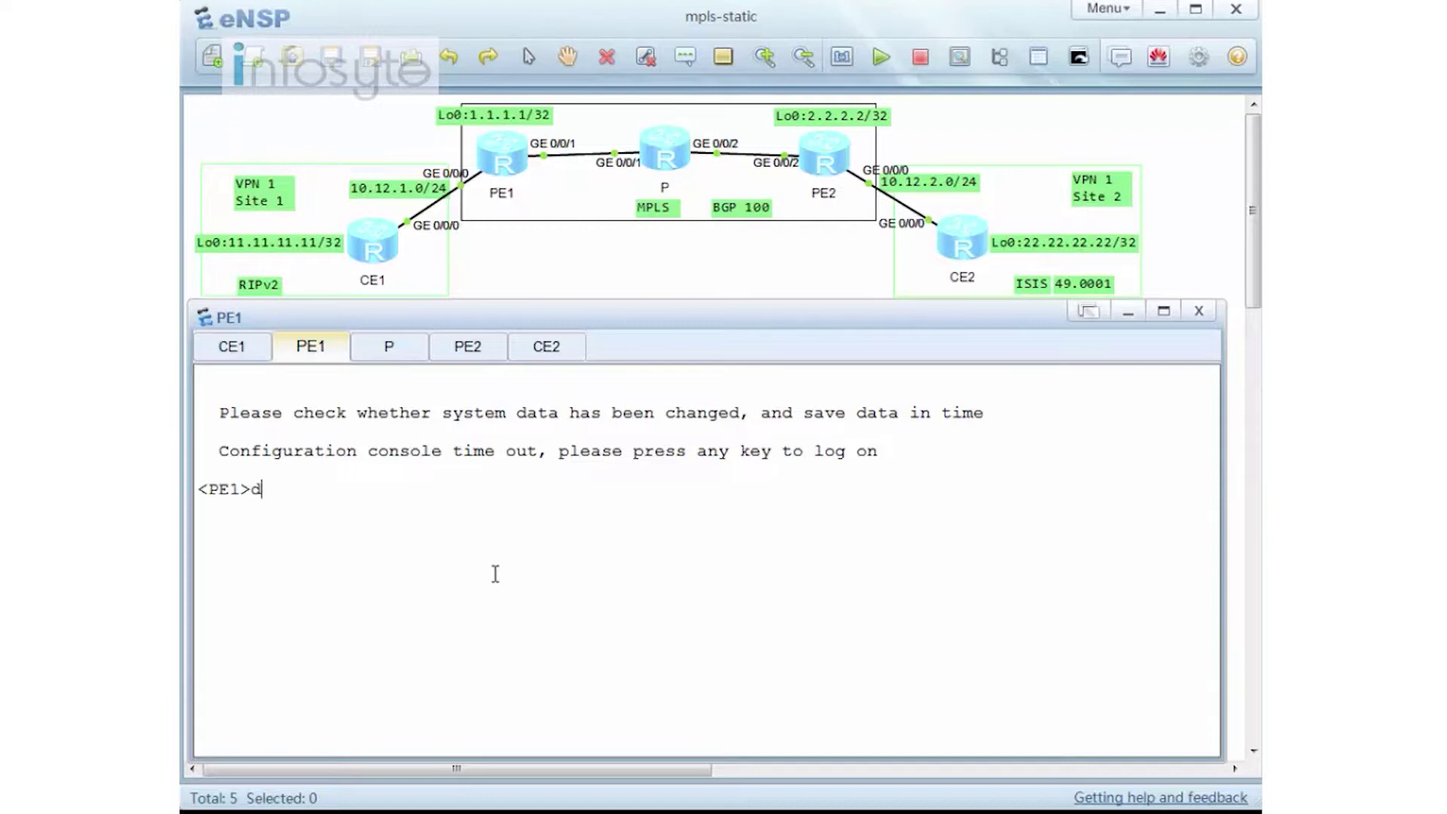
text(is mpls lsp)
key(Return)
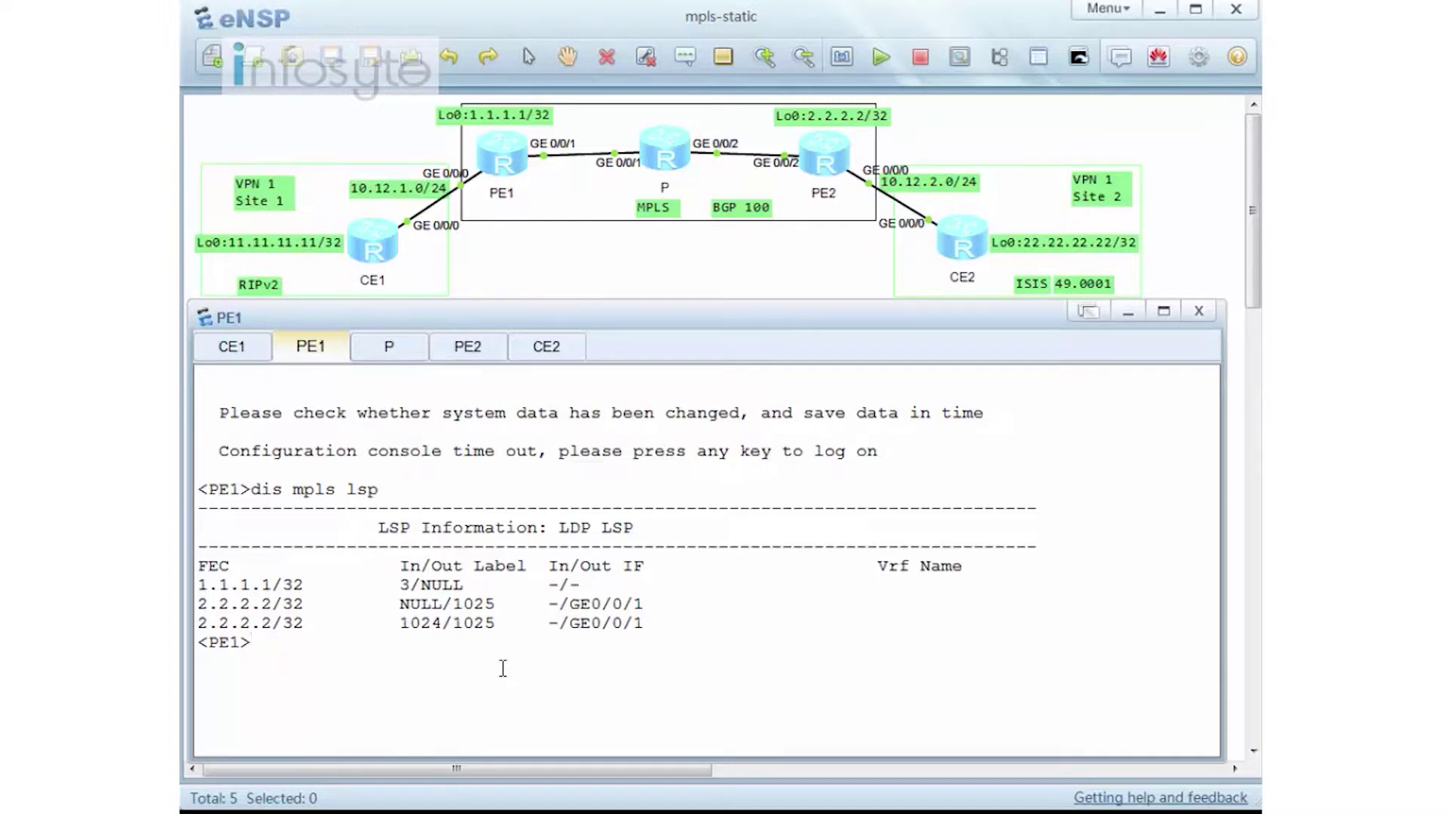
Step: Enter interface g0/0/0 from PE1's system view, display its configuration and highlight the VPN instance binding
text(sys)
key(Return)
text(in)
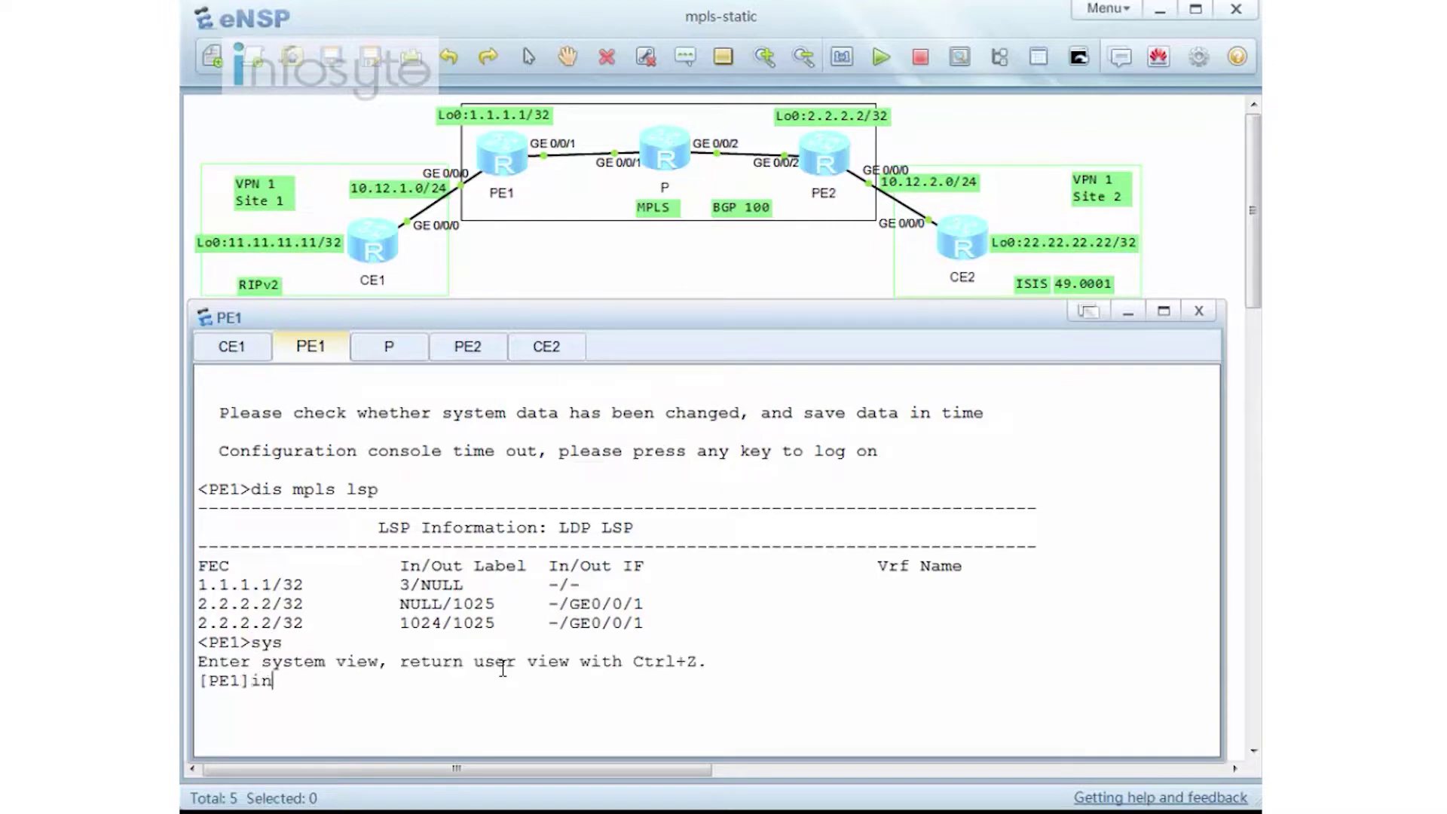
text(t g0/0/0)
key(Return)
text(dis this)
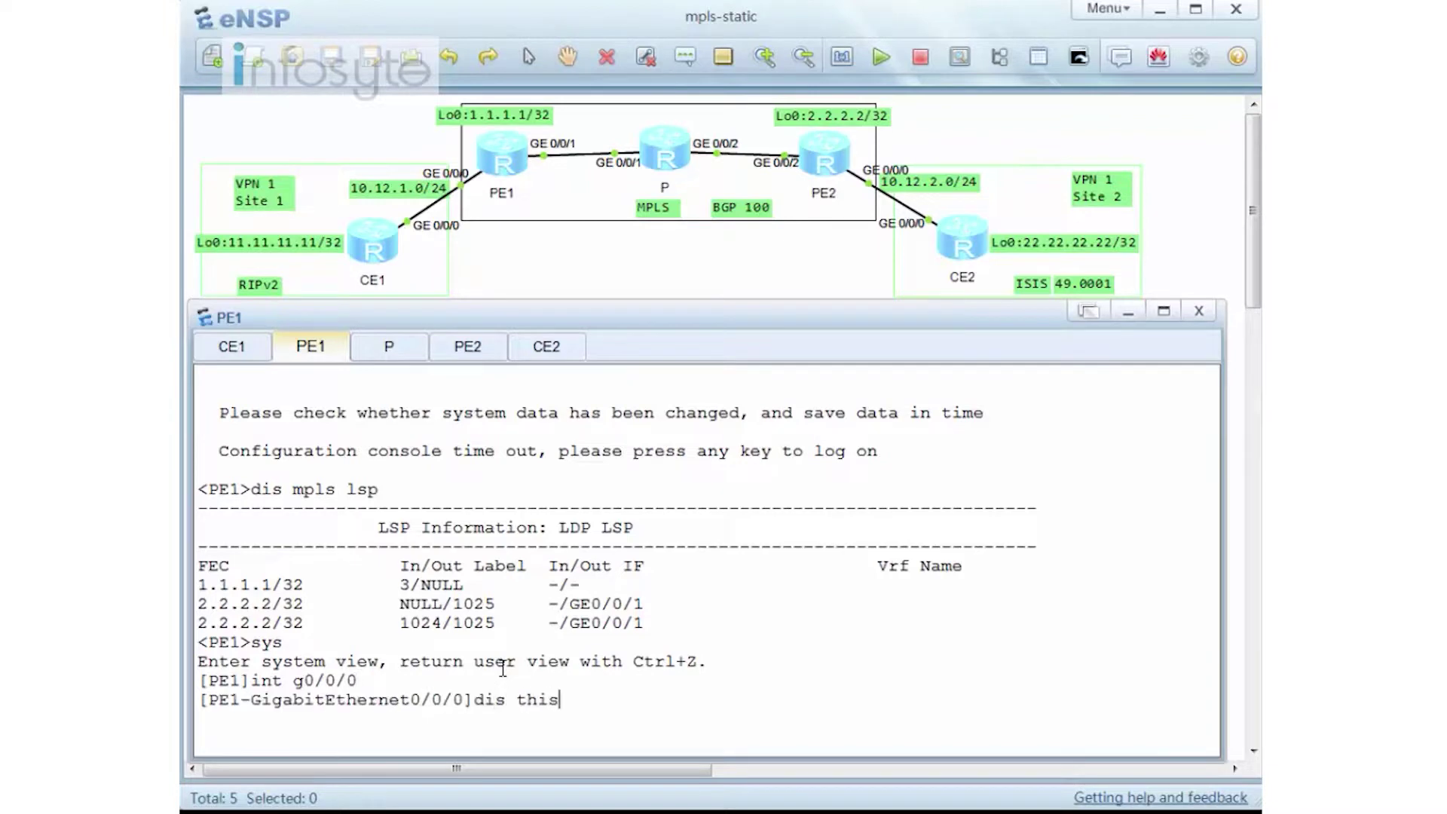
key(Return)
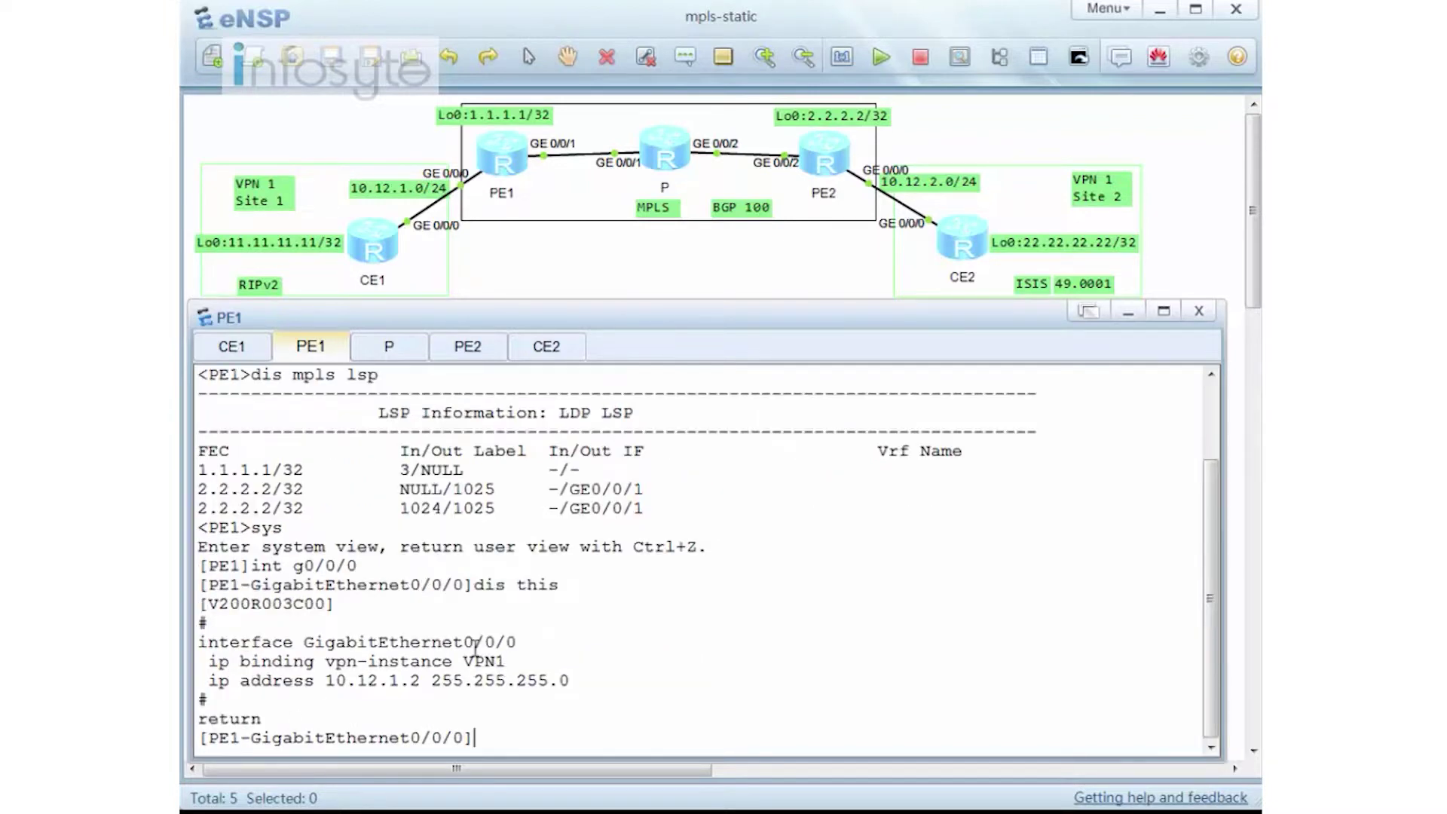
drag(517, 663, 214, 655)
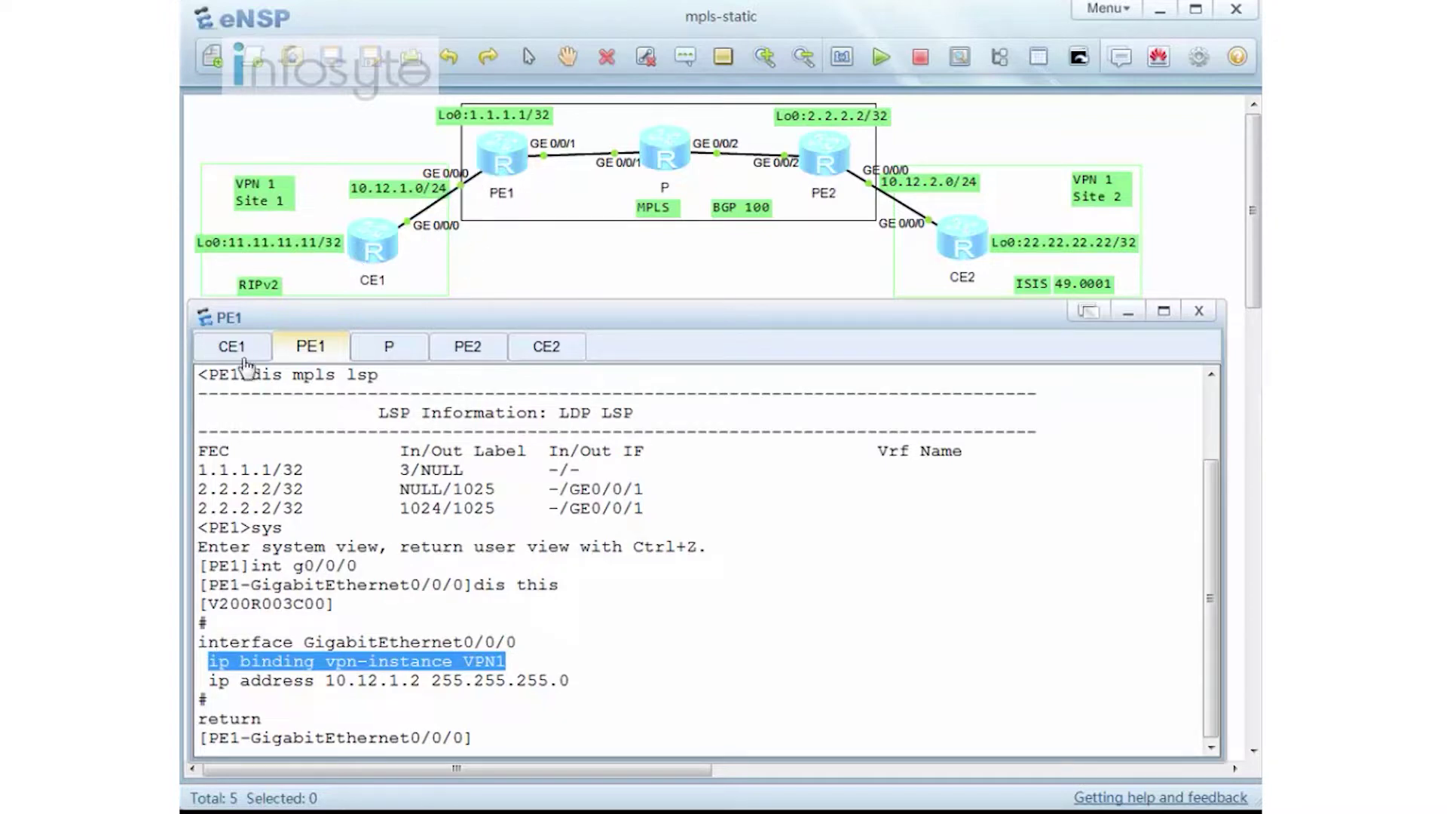
Step: Enter the system view on CE1 and start a RIP process using version 2
click(226, 346)
key(Return)
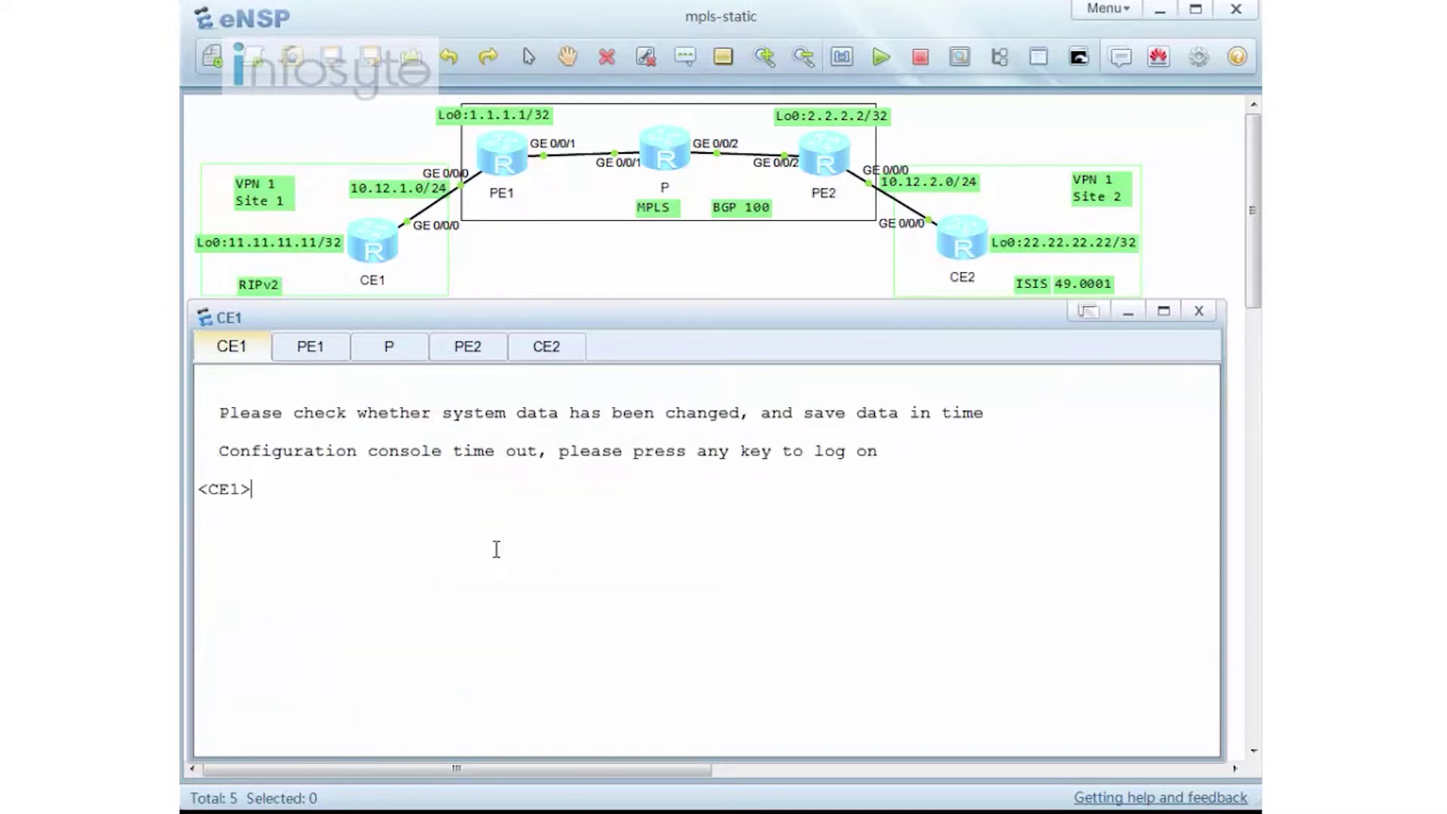
text(sys)
key(Return)
text(rip)
key(Return)
text(ver 2)
key(Return)
Step: Disable route summarization in CE1's RIP process and advertise network 11.0.0.0
text(u)
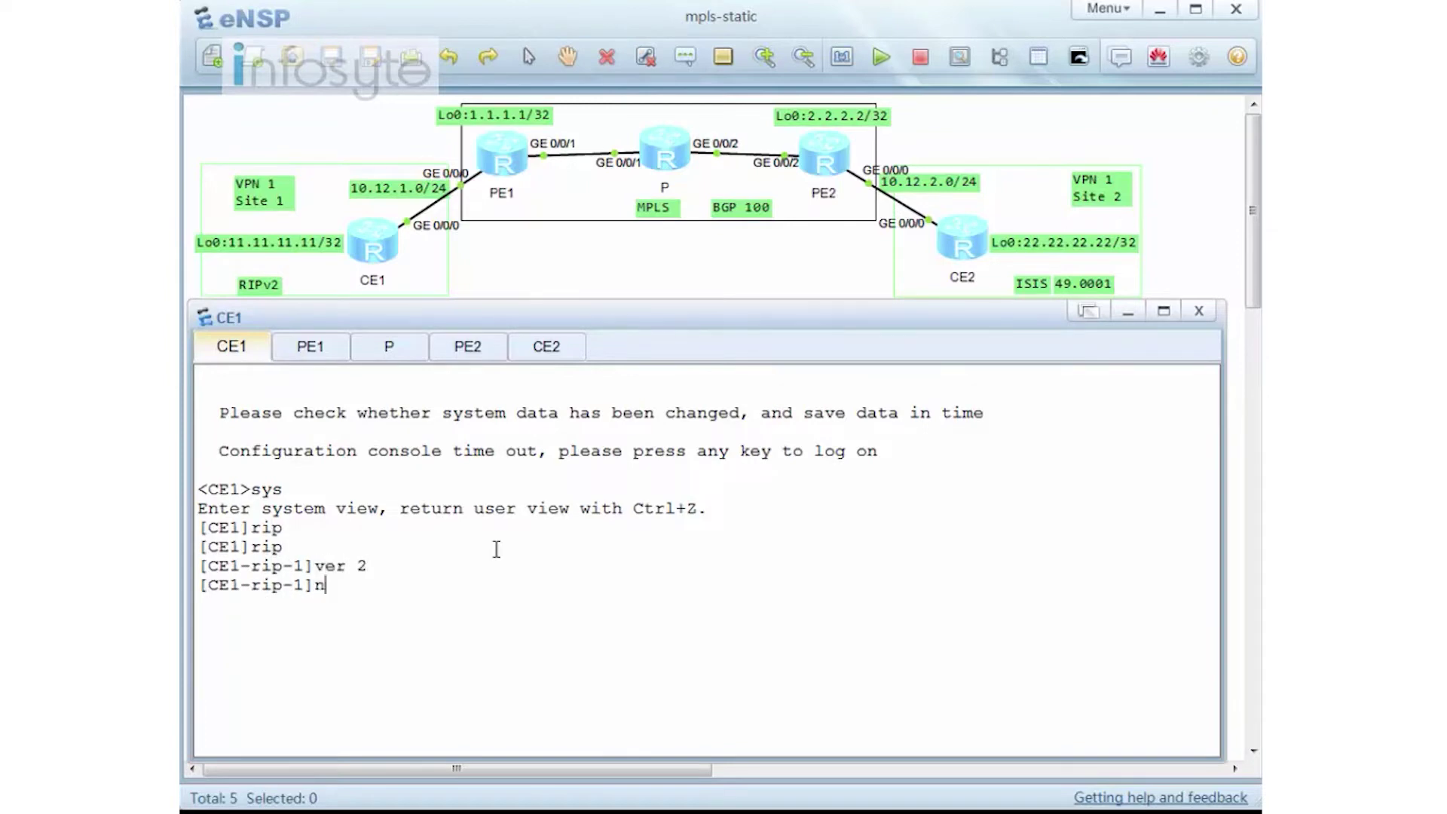
text(ndo )
text(su)
key(Tab)
key(Return)
text(network 11.0.0.0.0)
key(BackSpace)
key(BackSpace)
key(Return)
Step: Advertise network 10.0.0.0 in CE1's RIP process and return to the system view
text(netowrk 10.0.0.0)
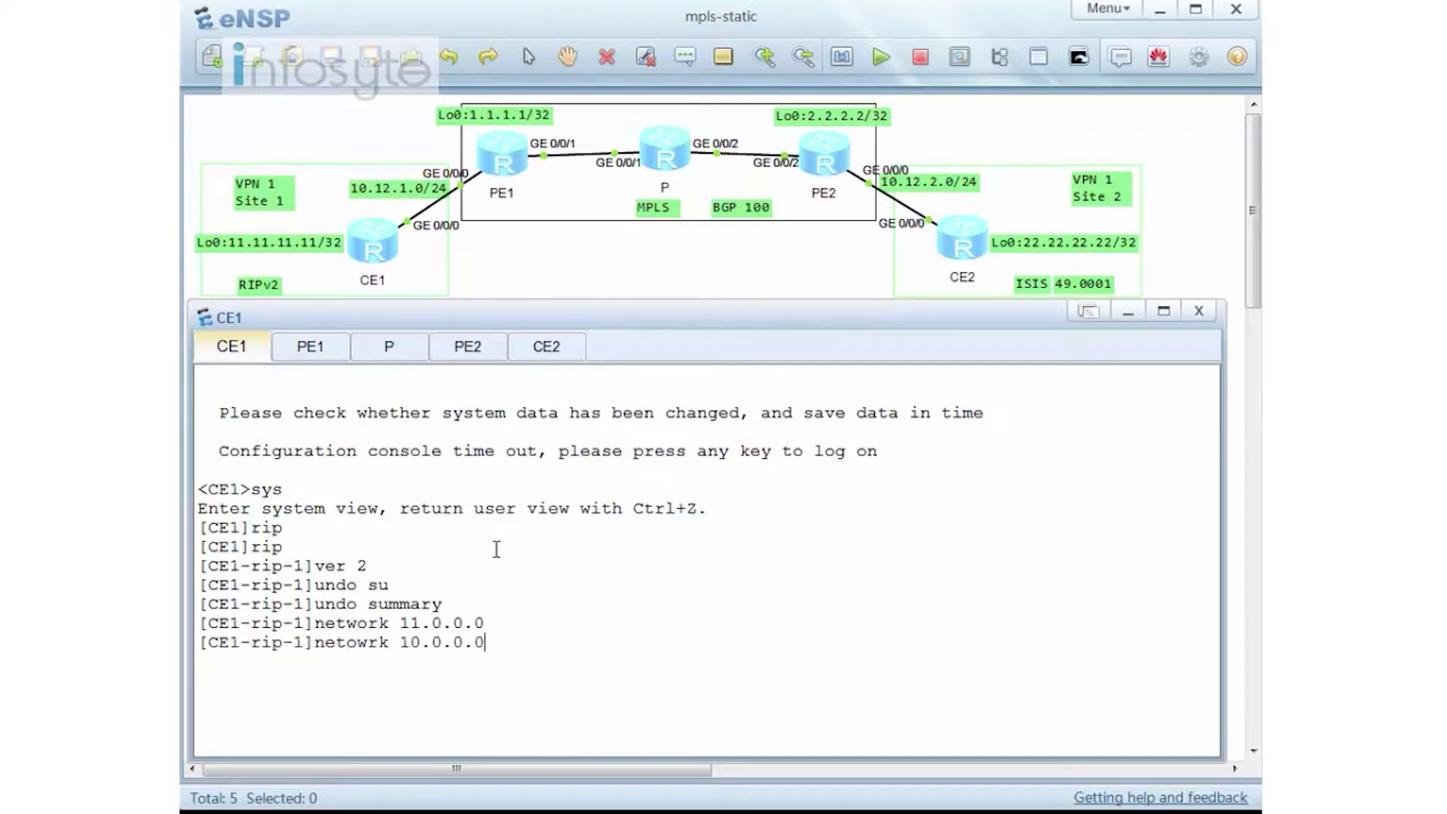
key(Return)
text(netowrk)
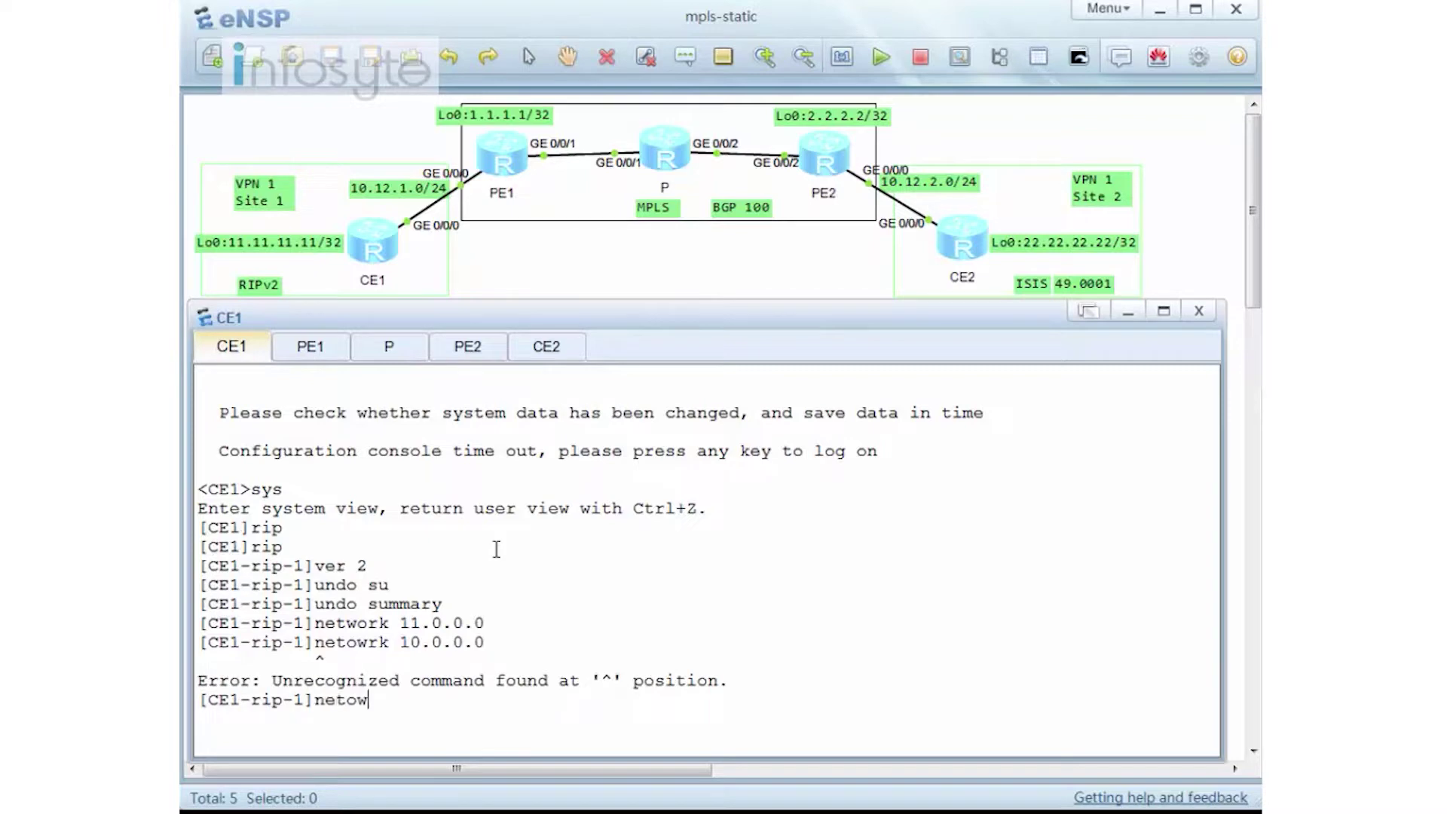
key(BackSpace)
key(BackSpace)
key(BackSpace)
key(BackSpace)
key(BackSpace)
text(twork 10.0.0.0)
key(Return)
text(q)
key(Return)
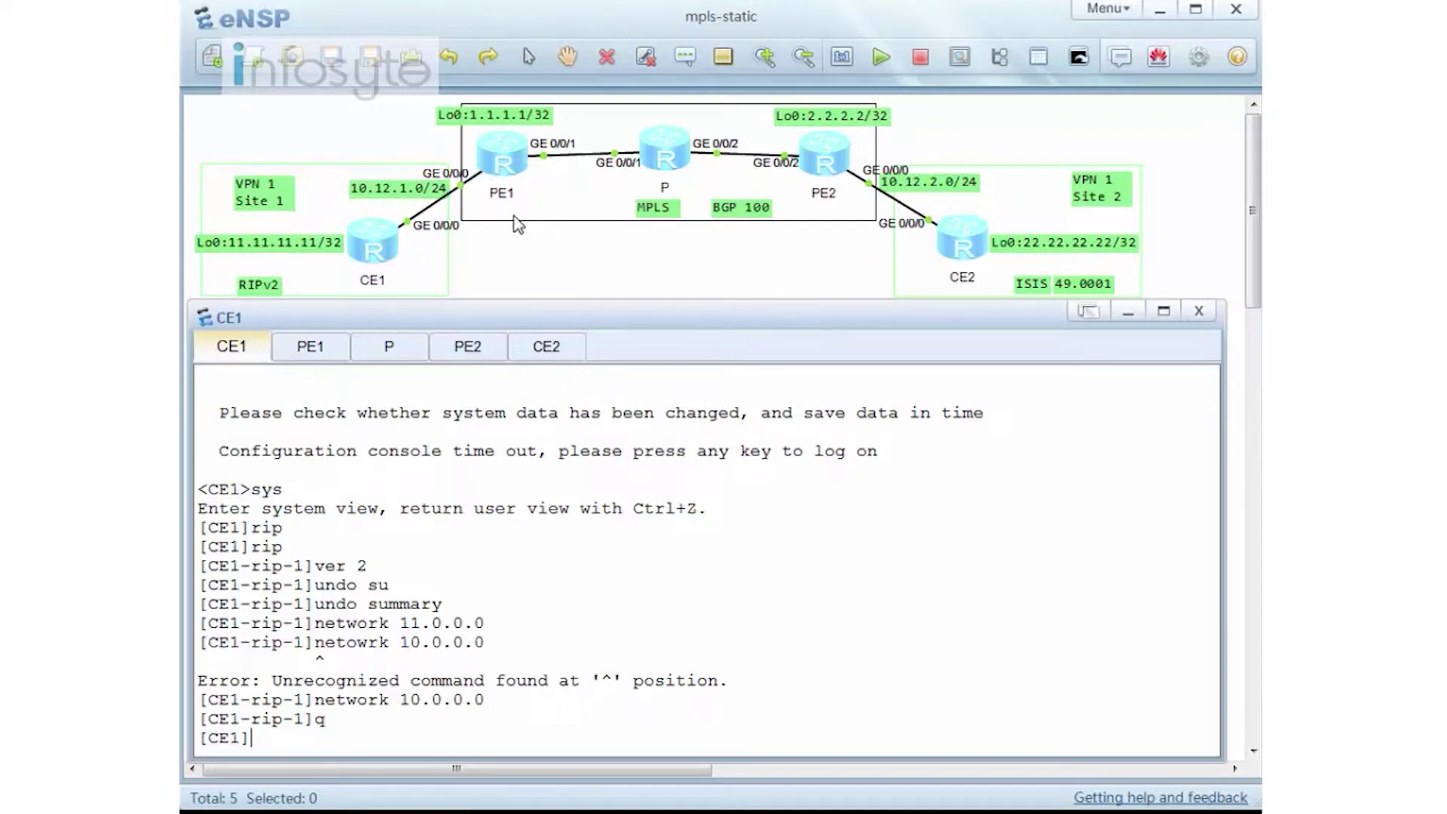
Step: Leave the interface view on PE1 and create RIP process 1 bound to vpn-instance VPN1
click(310, 347)
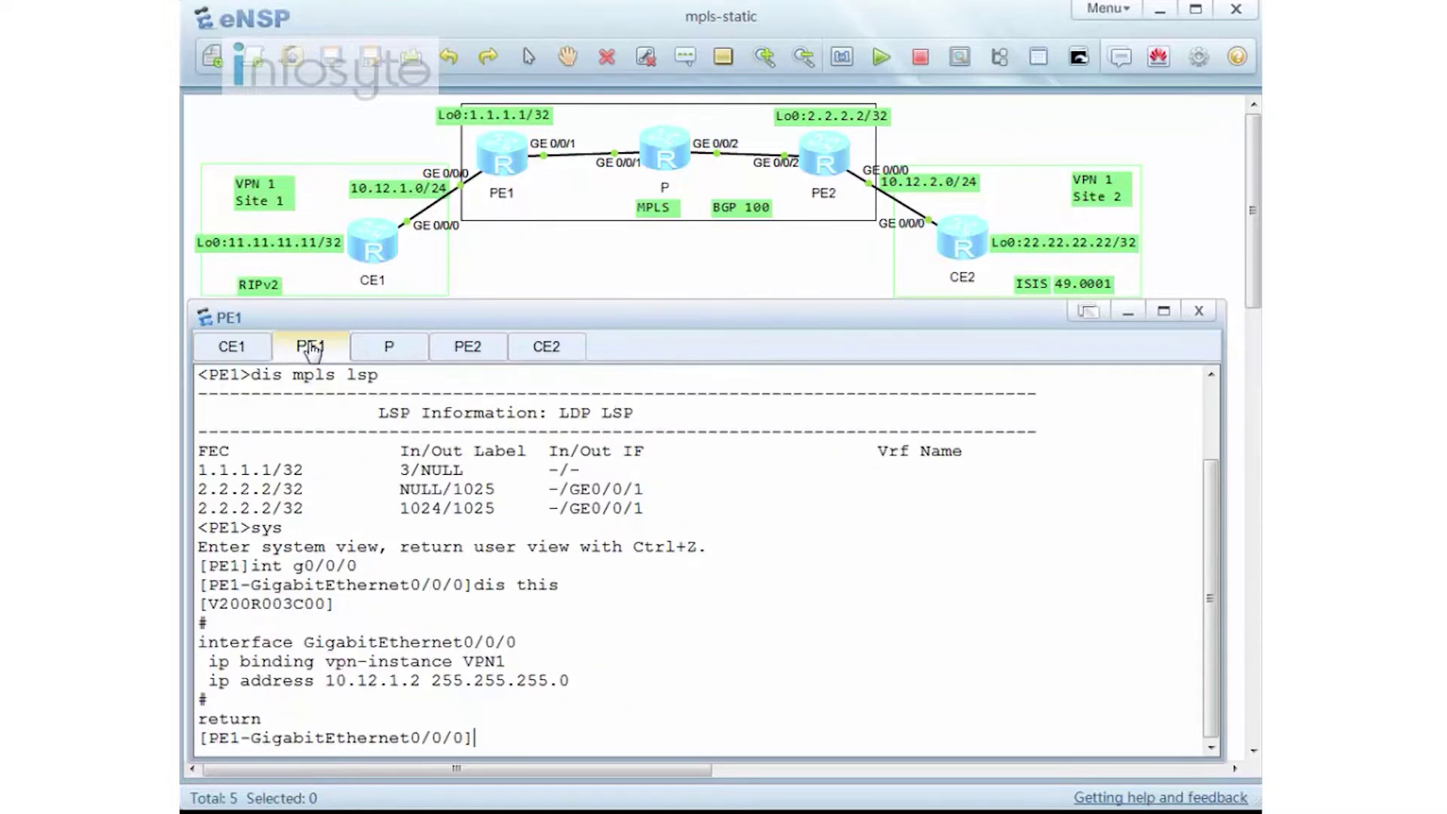
key(Return)
key(Return)
key(Return)
text(q)
key(Return)
key(Return)
key(Return)
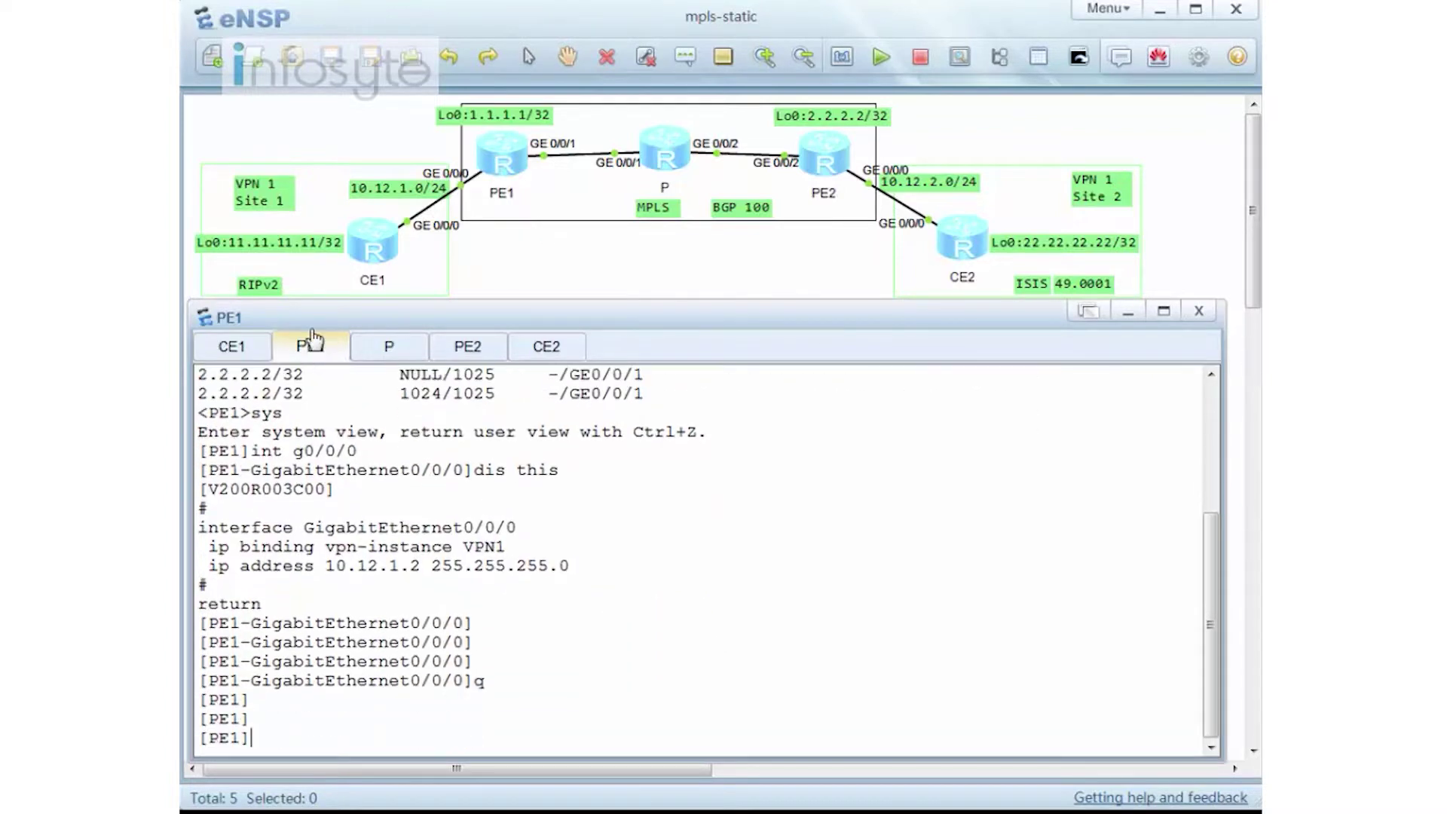
text(rip 1 vpn)
key(Tab)
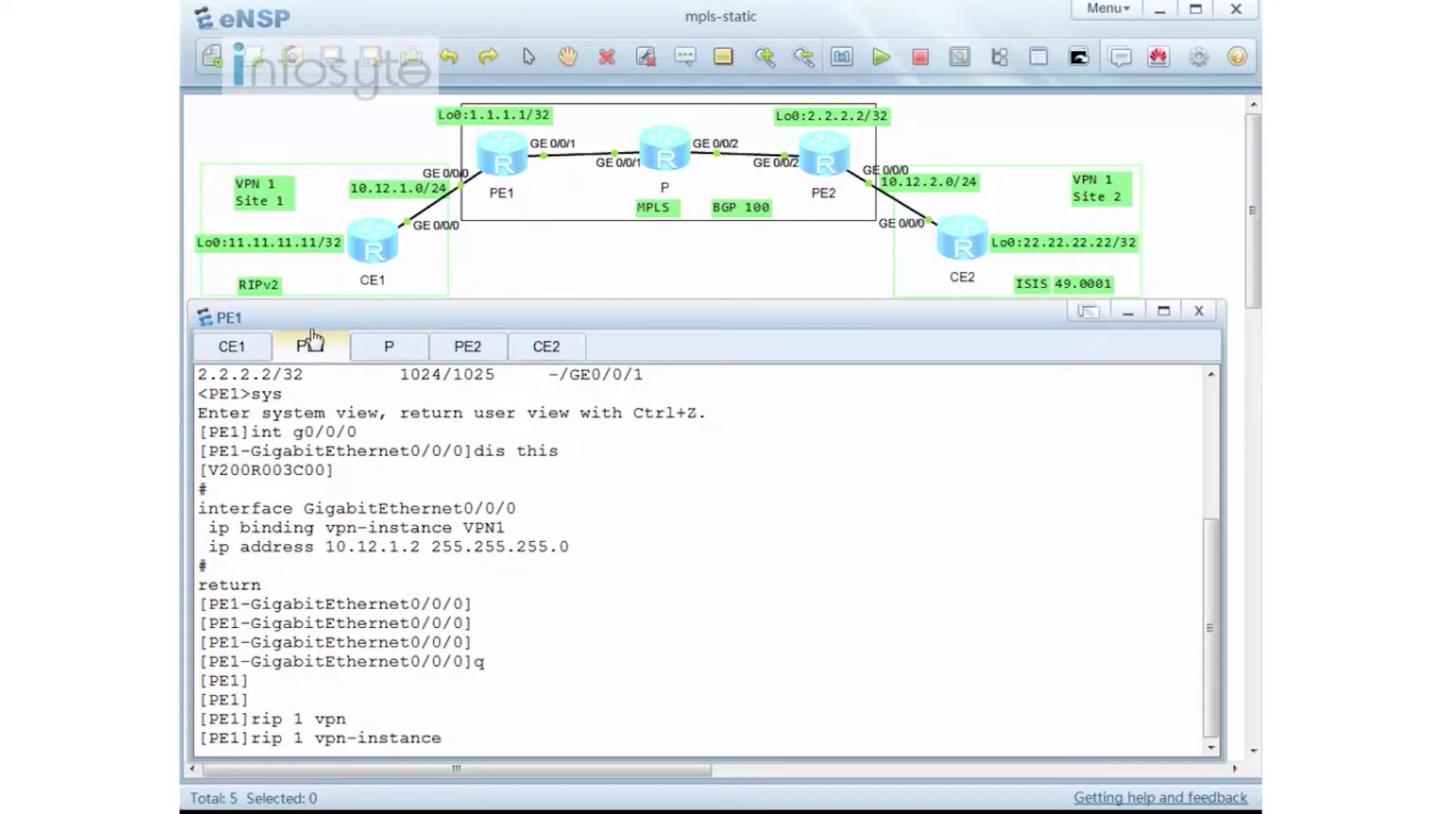
text(VPN1)
key(Return)
Step: Set PE1's RIP process 1 to version 2 and disable its route summarization
text(ver 2)
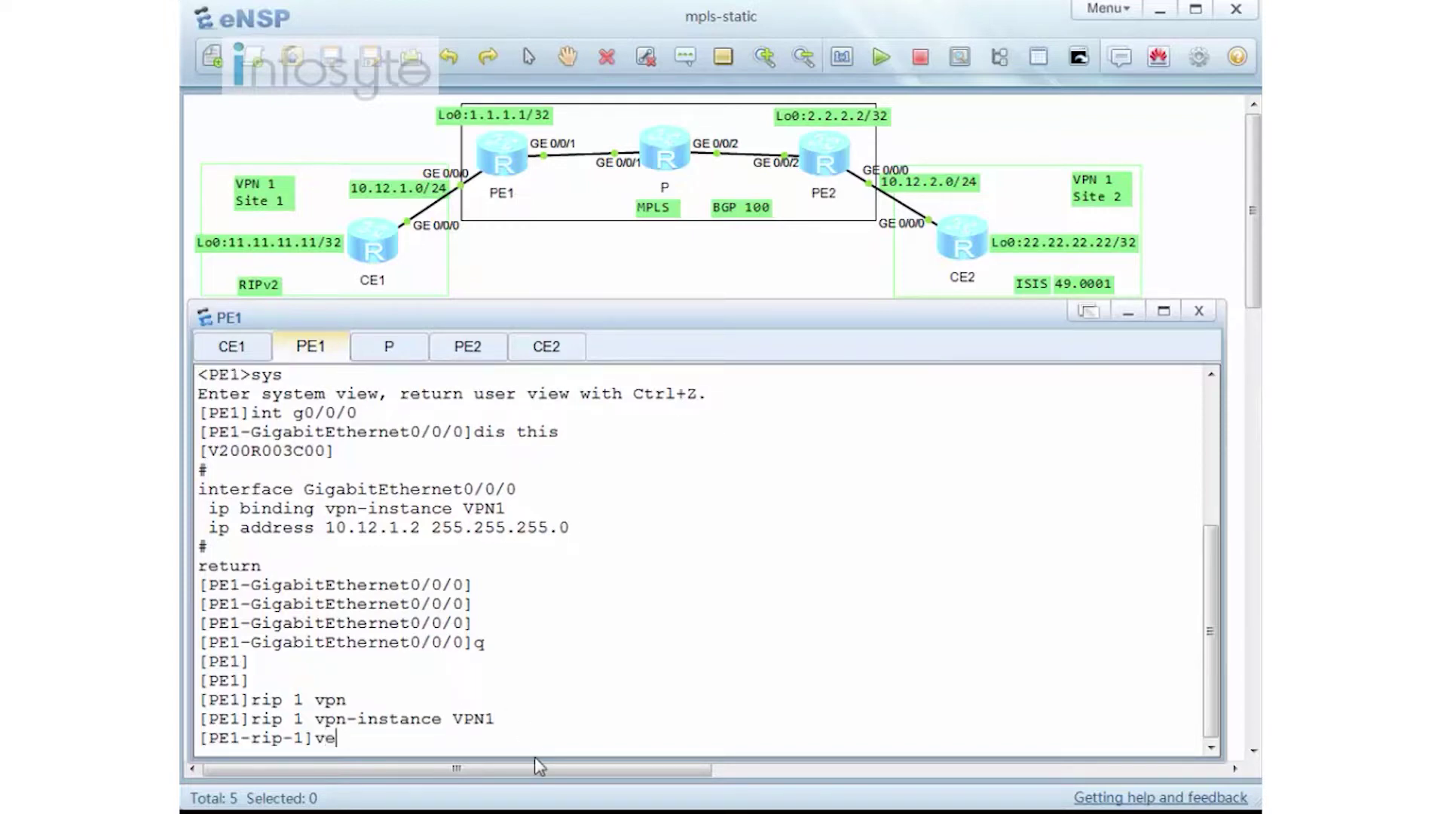
key(Return)
text(undo sum)
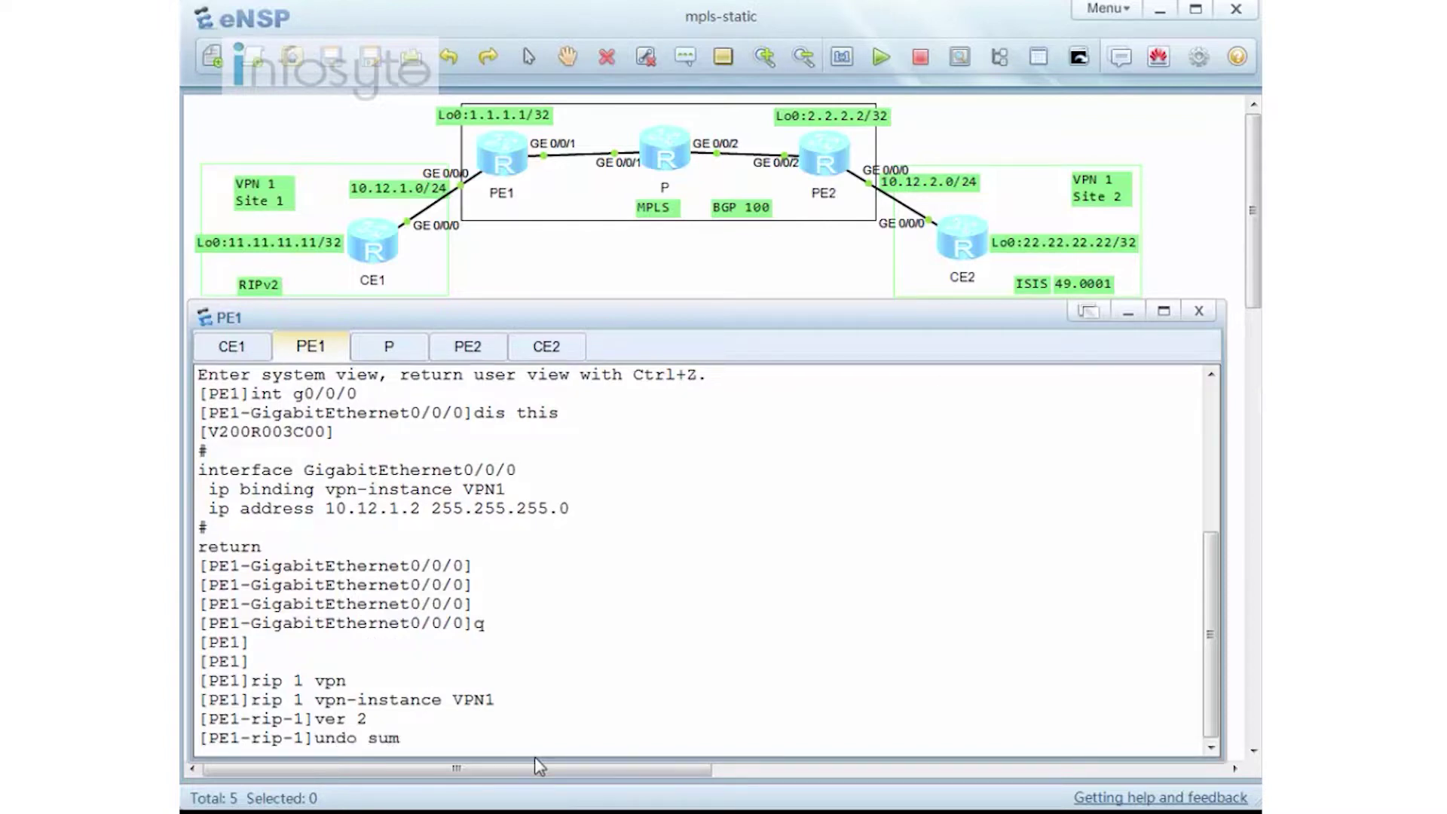
key(Return)
Step: Advertise network 10.0.0.0 in PE1's RIP process 1 and return to the system view
text(netwo)
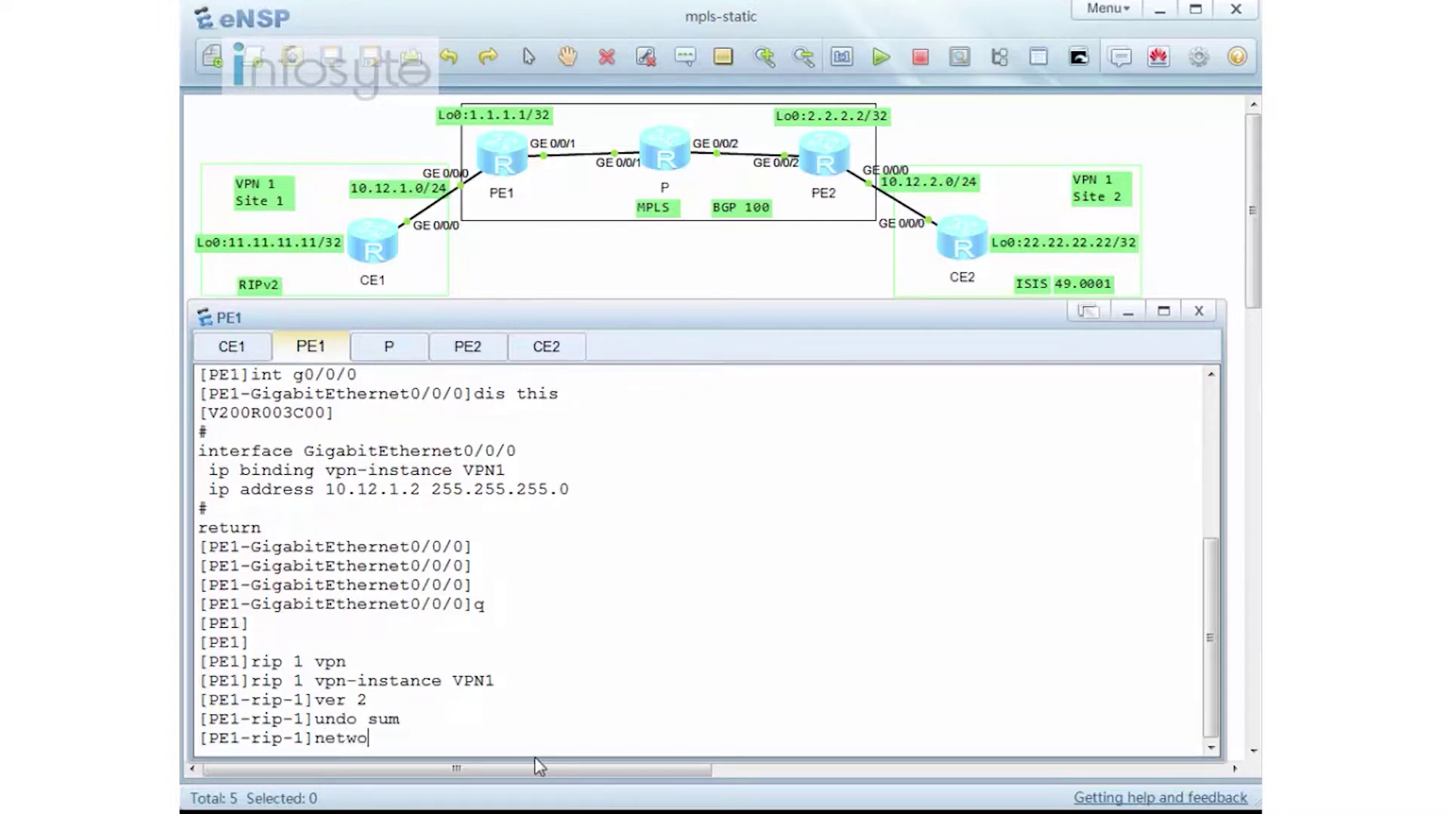
text(rk 10.0.0.0)
key(Return)
text(q)
key(Return)
Step: Display PE1's IP routing table for vpn-instance VPN1 and examine the route to 11.11.11.11/32
text(dis ip )
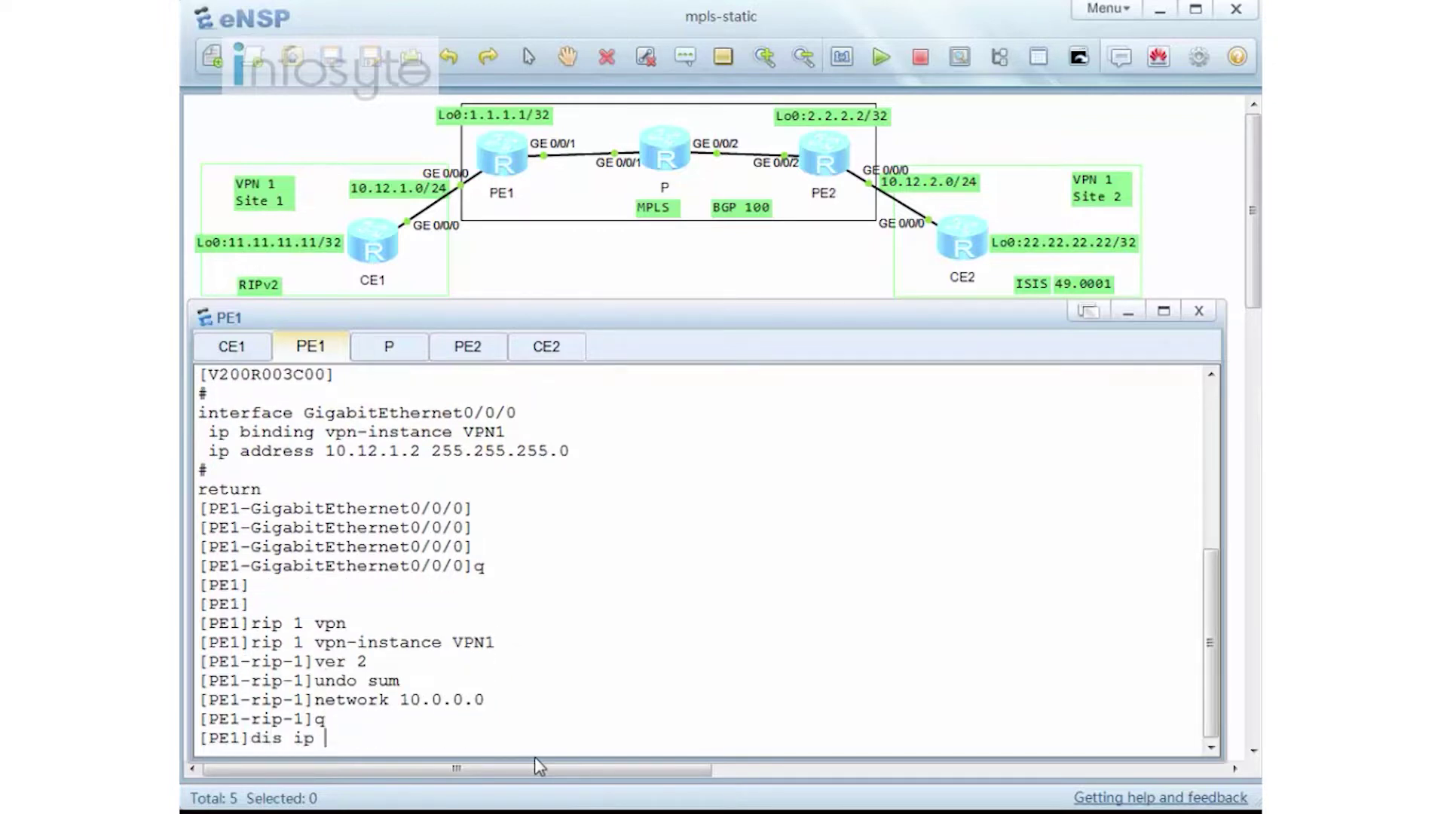
text(routing-t)
key(Tab)
text(vp)
key(Tab)
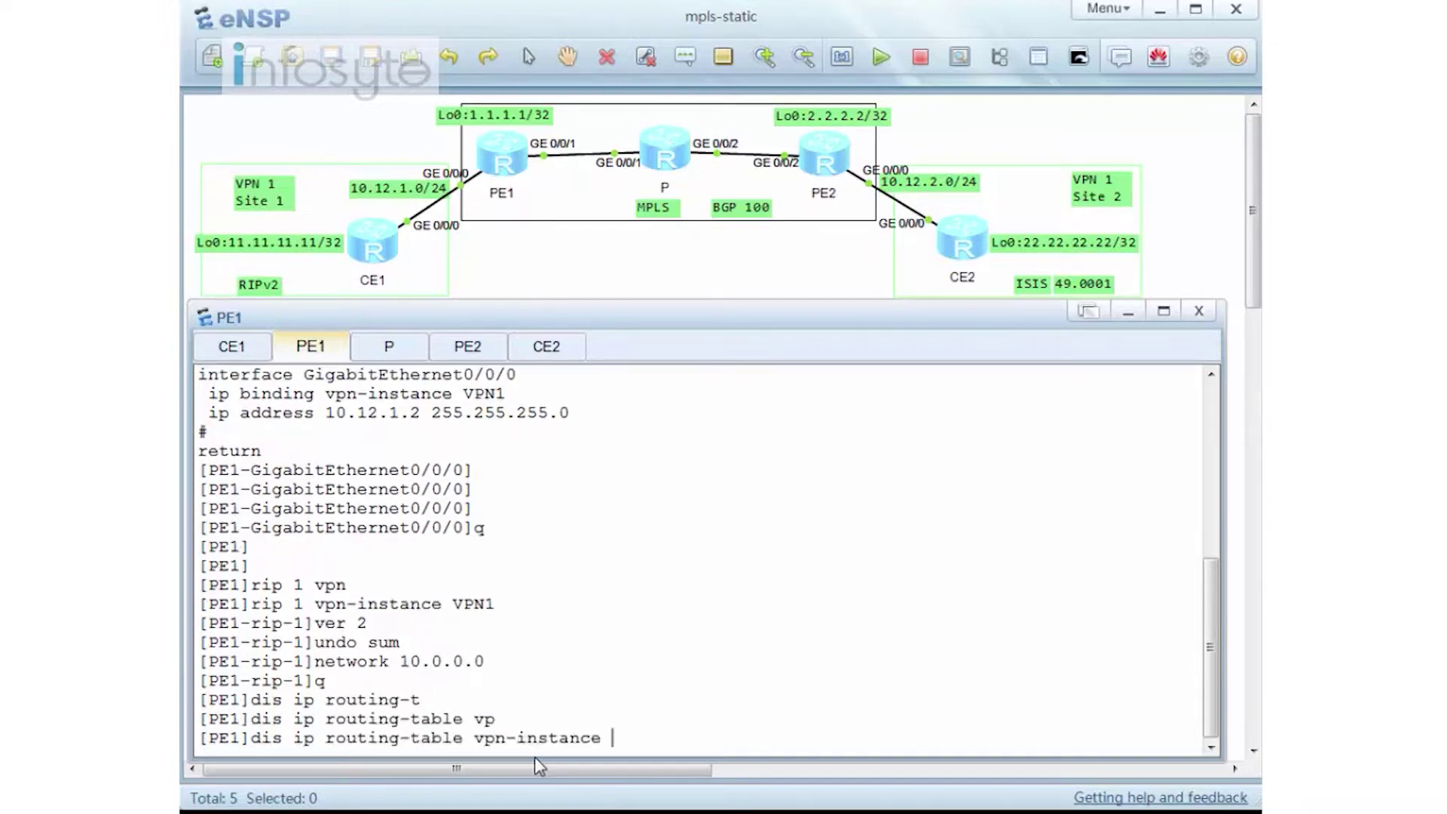
text(VPN1)
key(Return)
drag(239, 660, 404, 661)
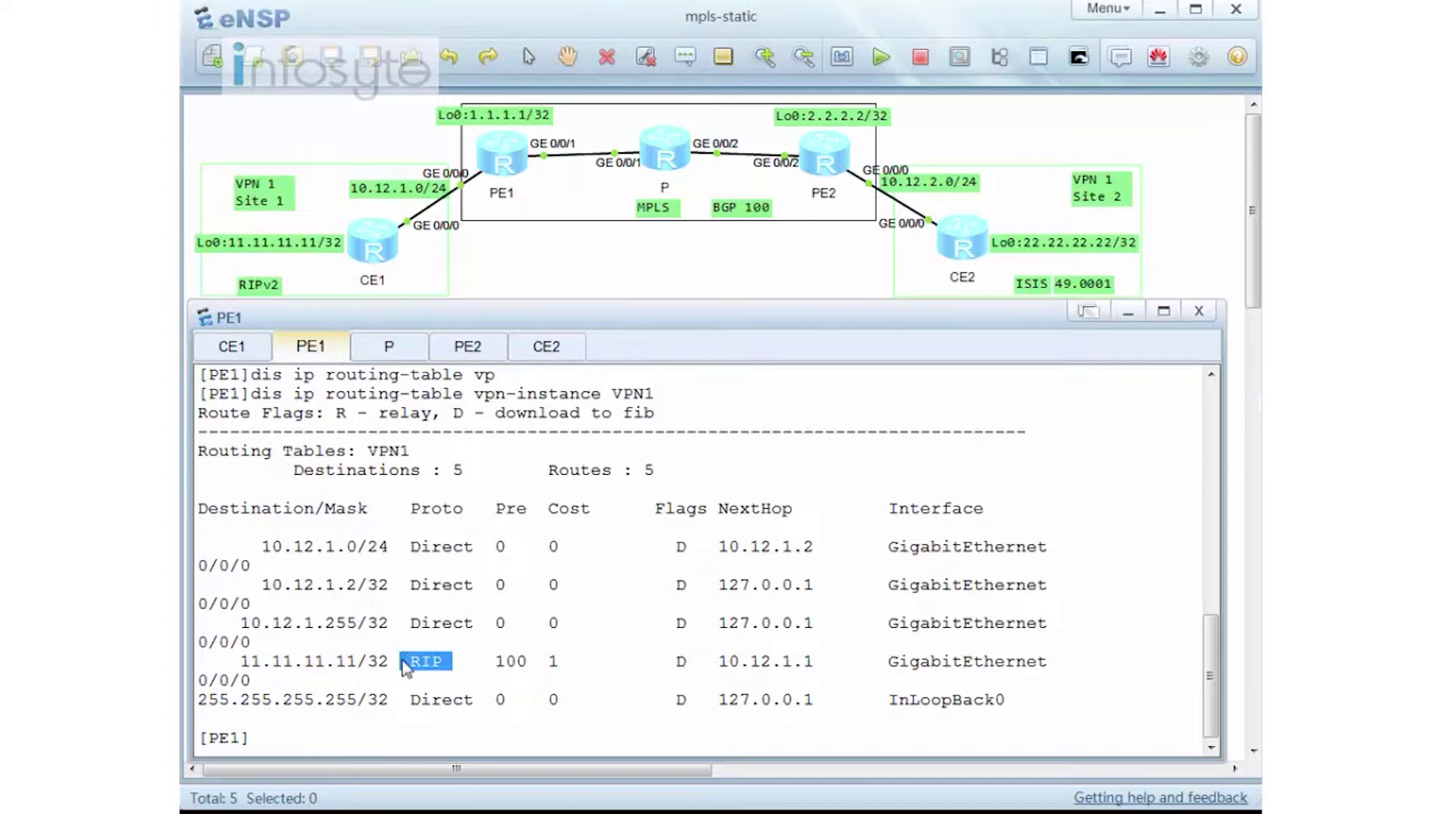
Step: Ping 11.11.11.11 from PE1 through vpn-instance VPN1
text(ping -vpn)
key(Tab)
text(VPN1 11.11.11.11)
key(Return)
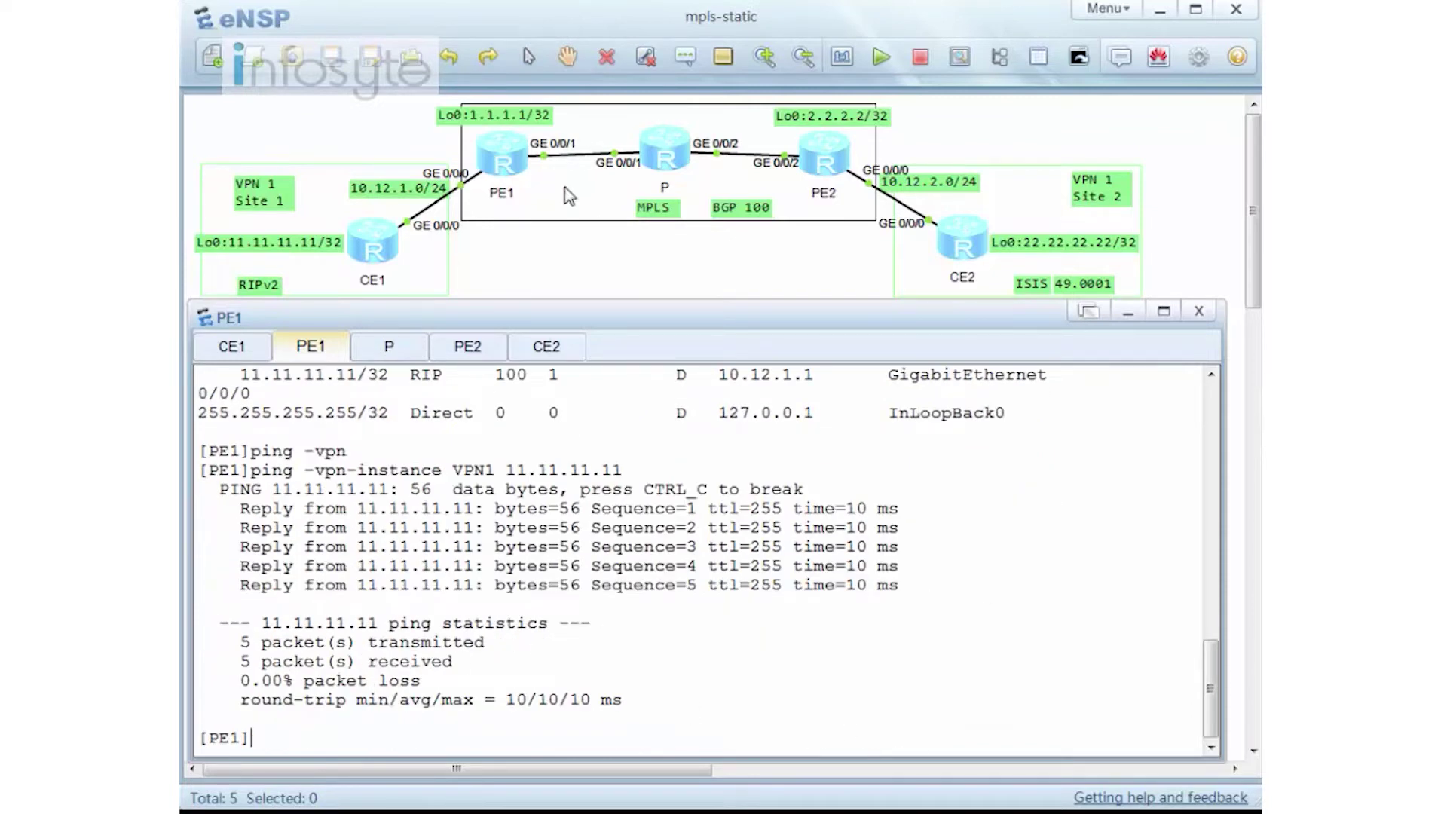
Step: Start an IS-IS process on CE2 from the system view with network entity 49.0001.0000.0000.0001.00
click(536, 352)
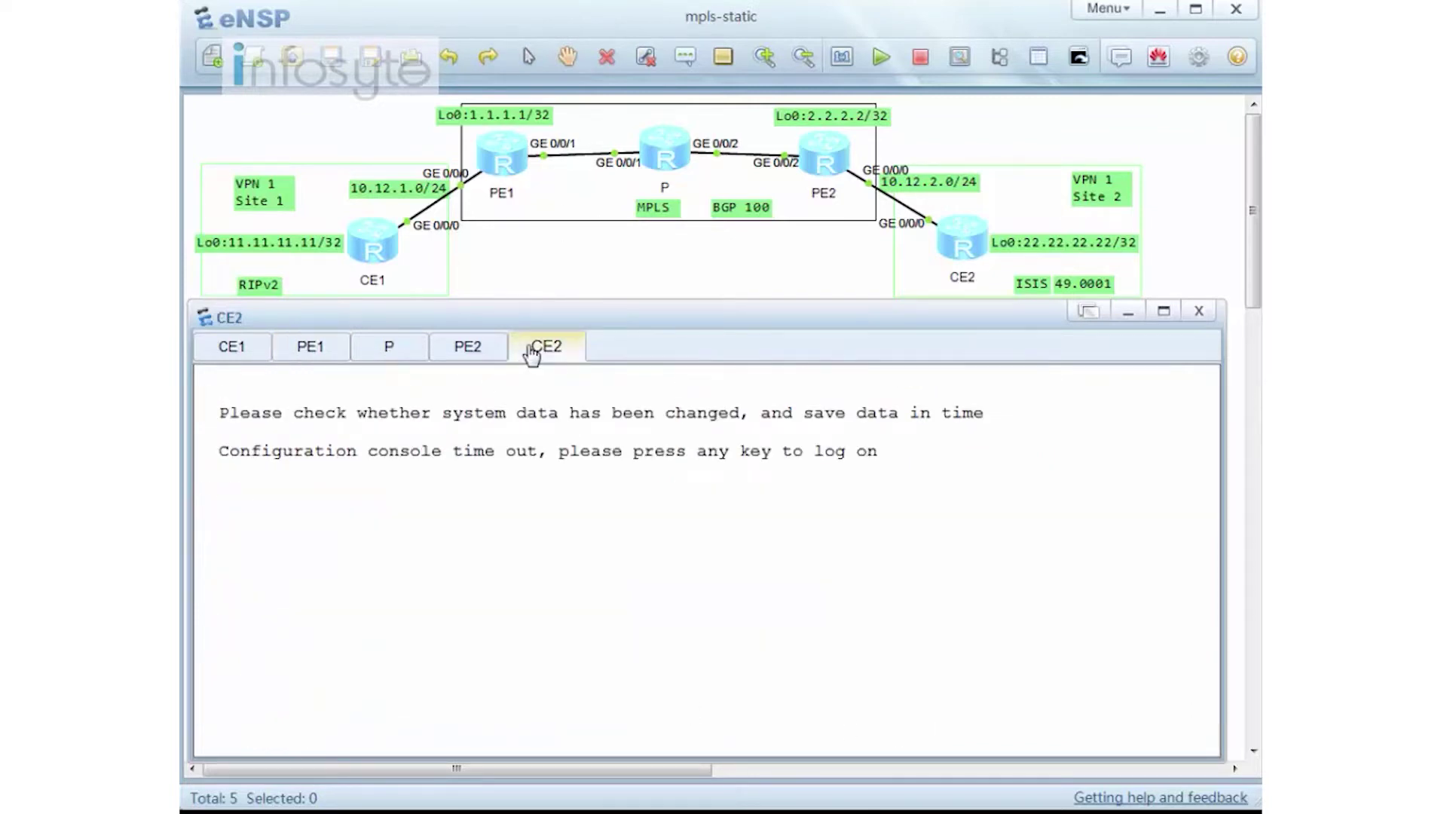
key(Return)
key(Return)
text(sys)
key(Return)
text(isis)
key(Return)
text(netwo)
key(Tab)
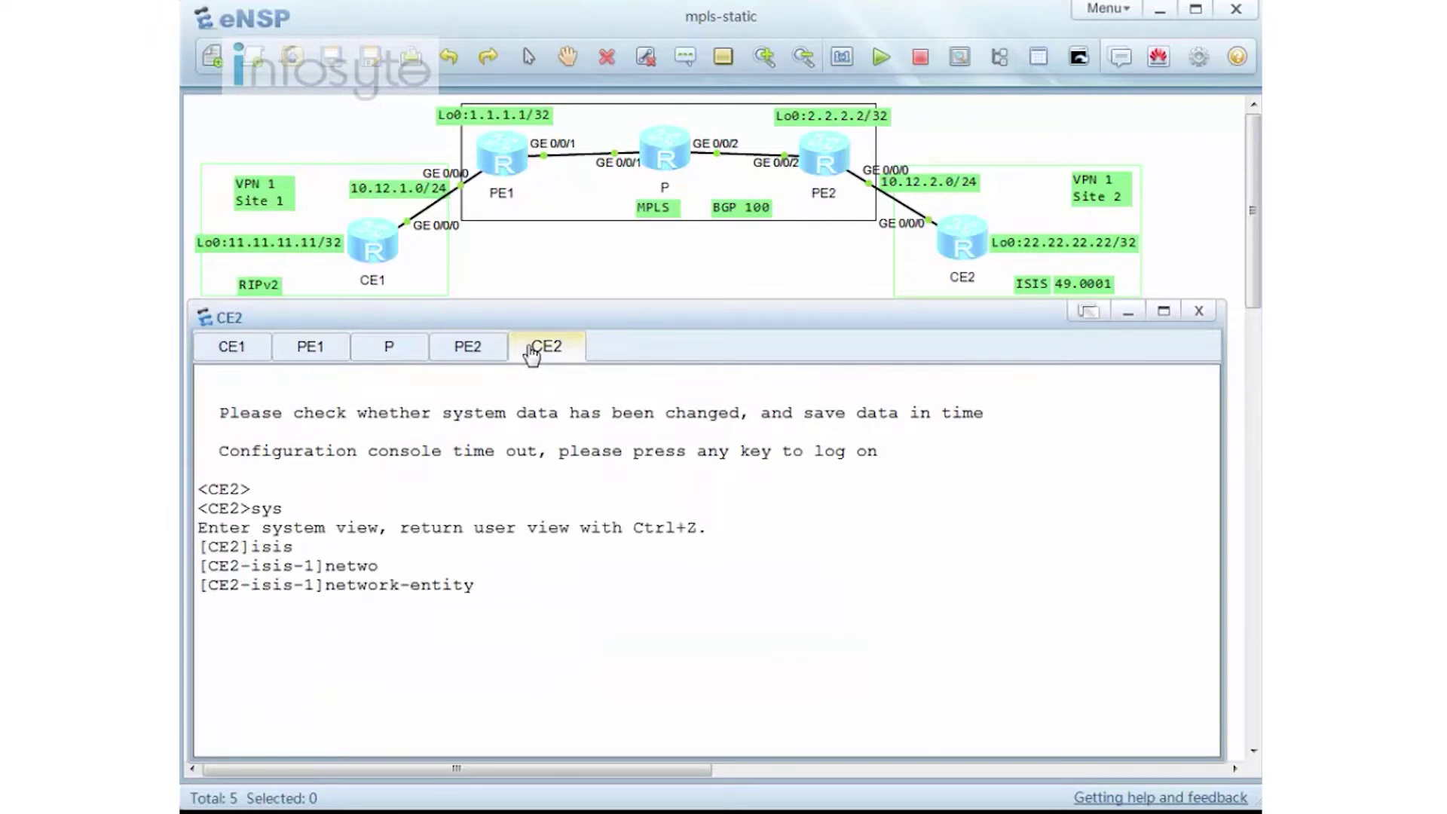
text(49.0001.0000.0000.0001.00)
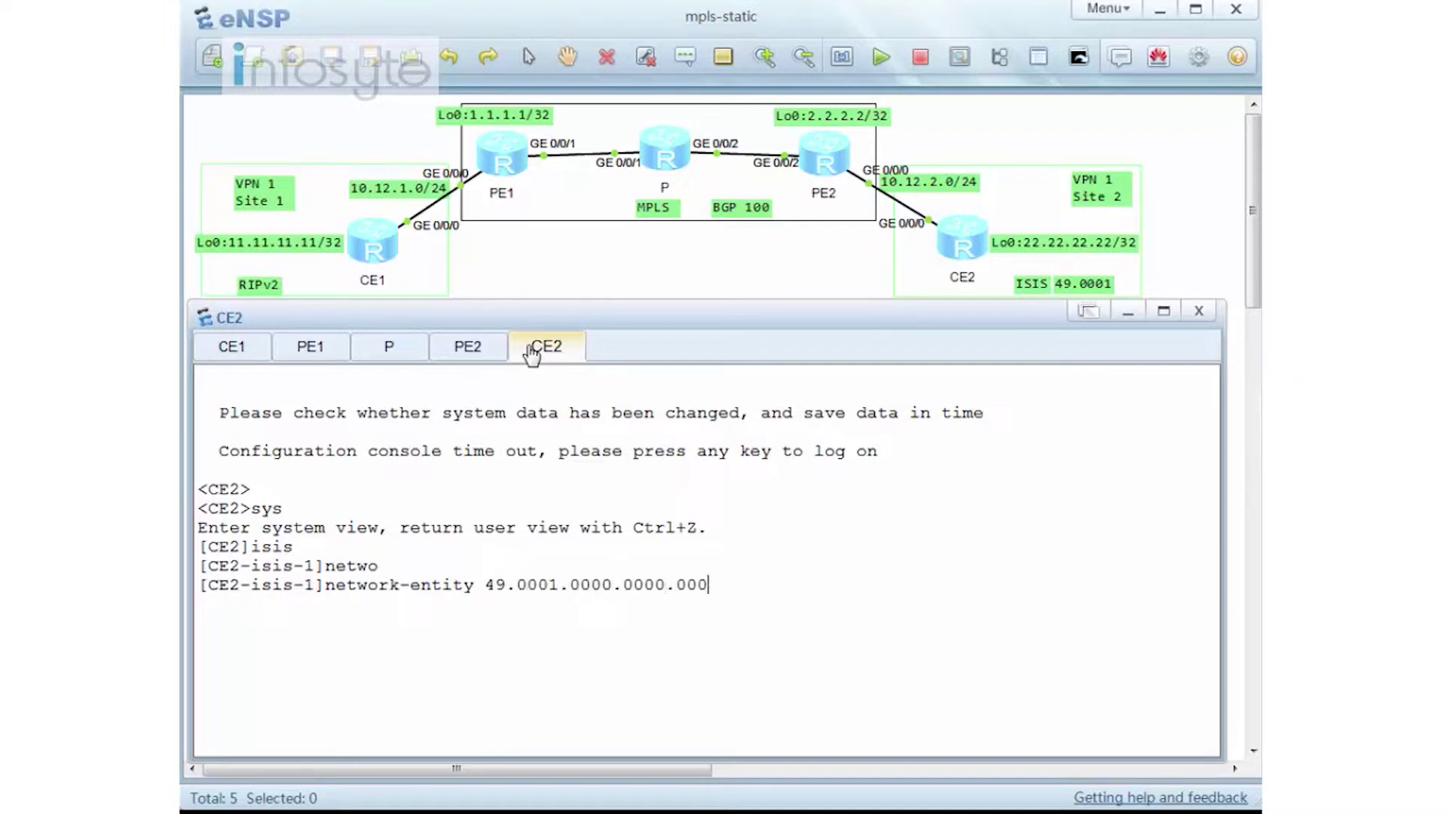
key(Return)
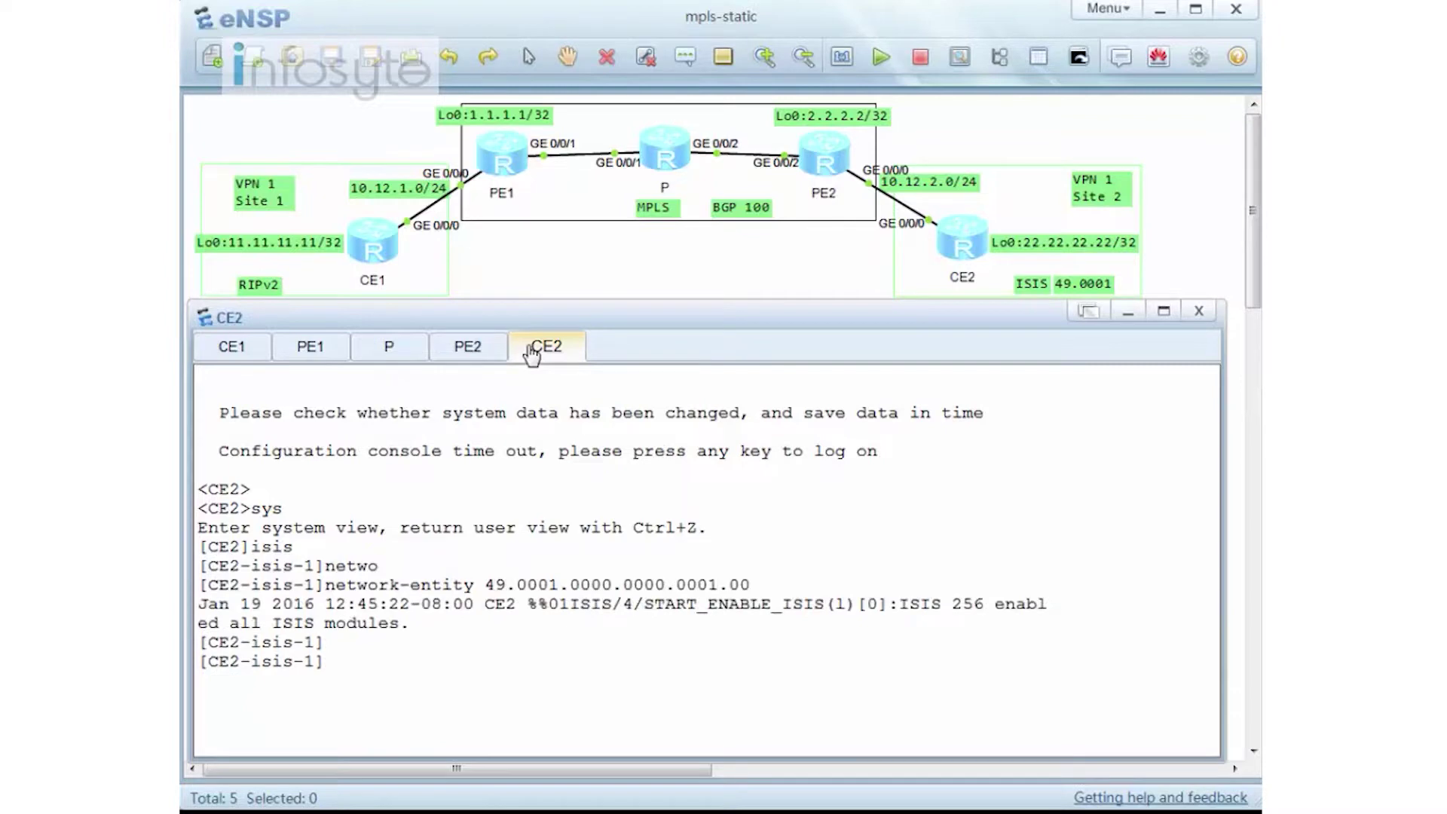
Step: Enable IS-IS on CE2's interfaces g0/0/0 and LoopBack0, and return to the system view
text(int g0/0/0)
key(Return)
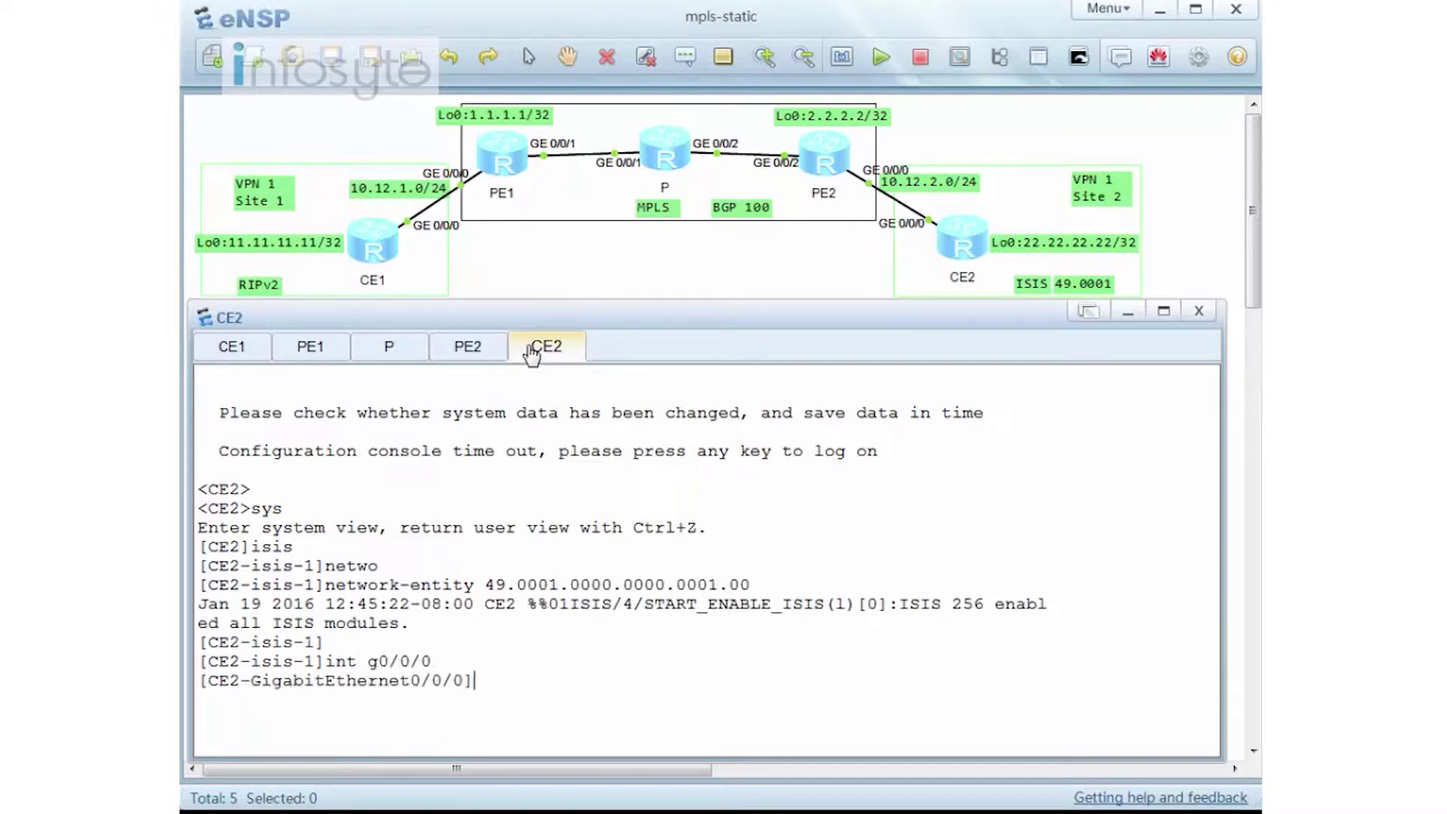
text(isis en)
key(Return)
text(int loo0)
key(Return)
text(isis en)
key(Return)
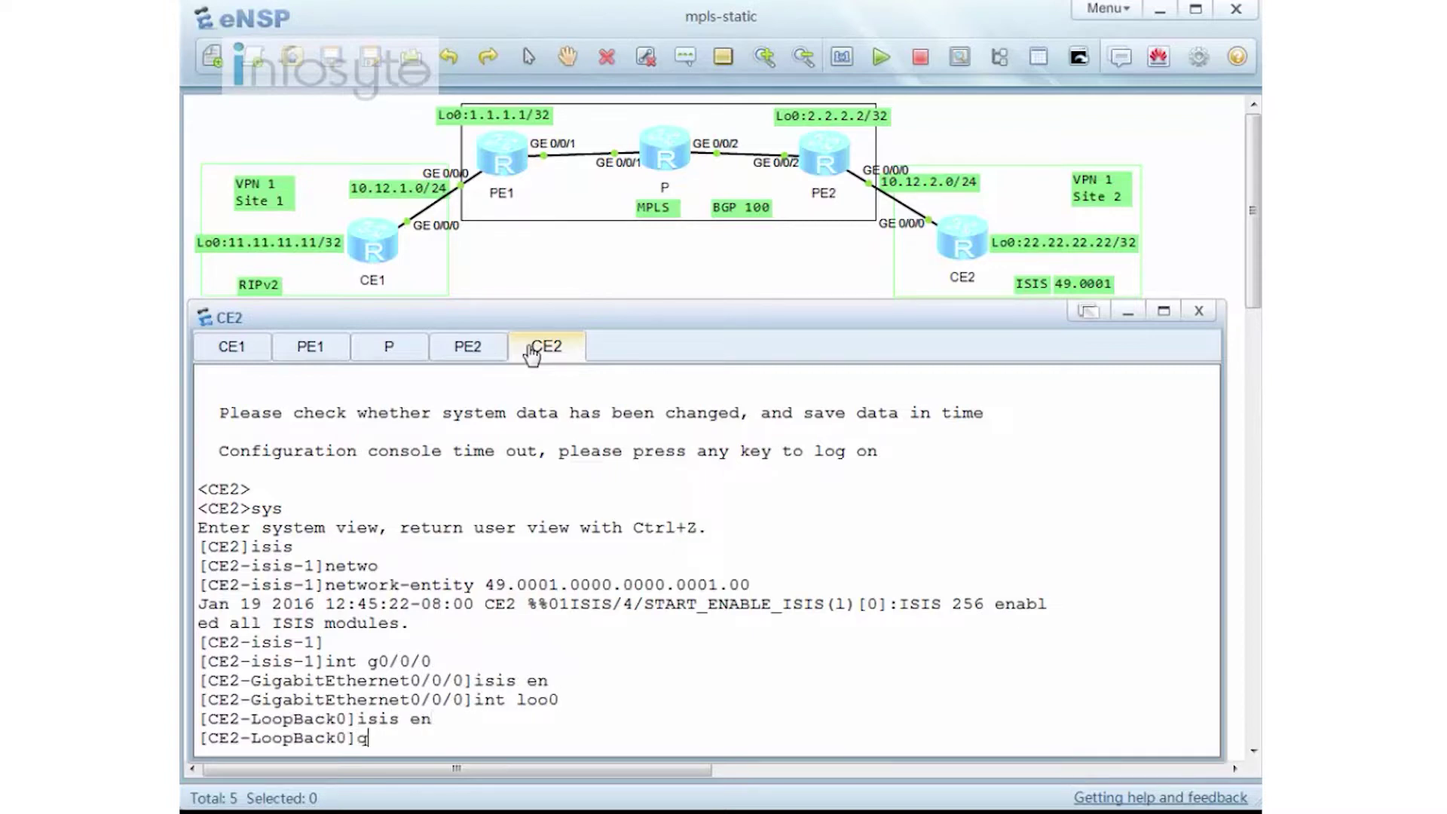
text(q)
key(Return)
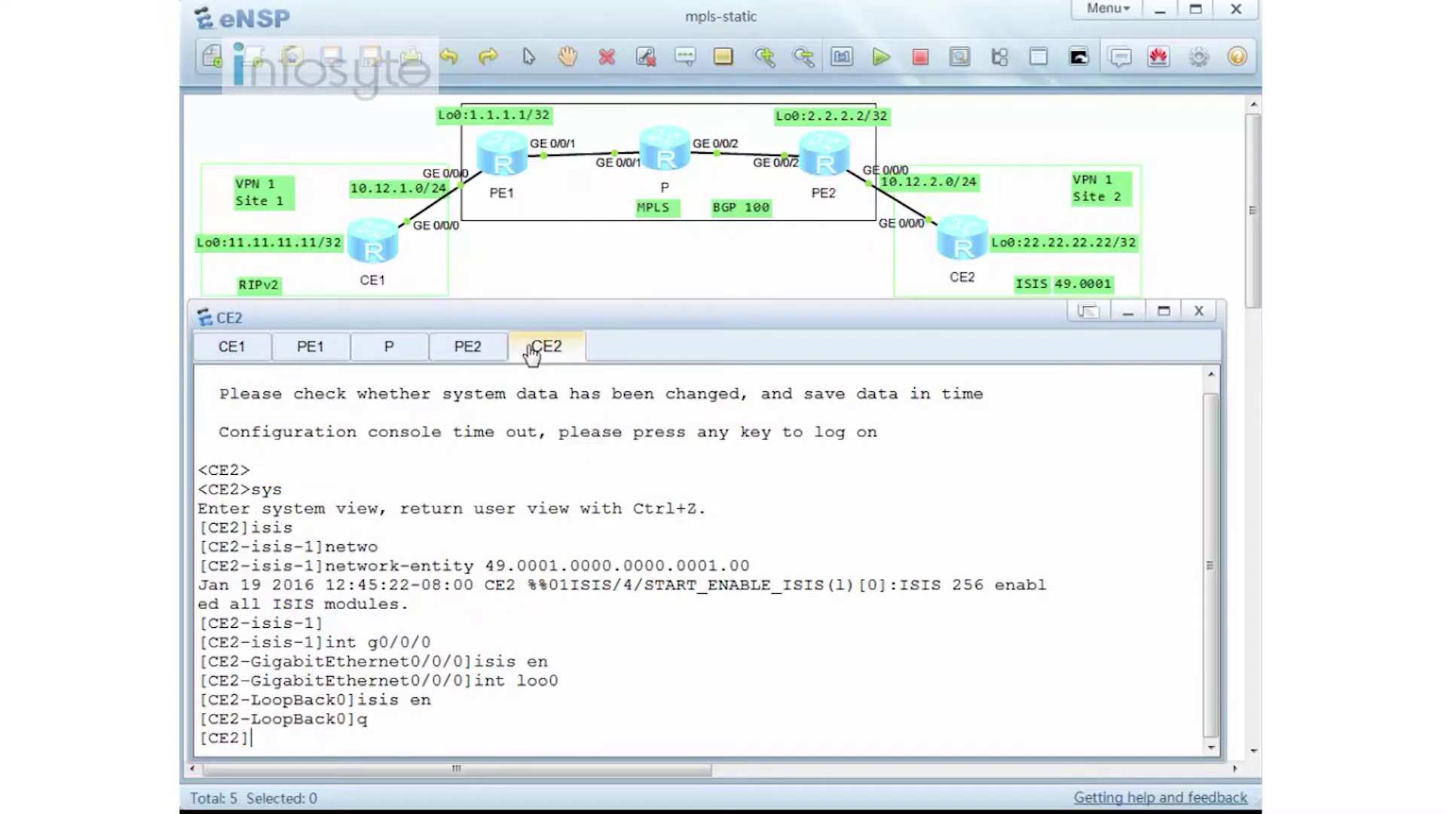
Step: Switch to PE2's console, enter the system view and clear the console output
click(483, 349)
key(Return)
text(sus)
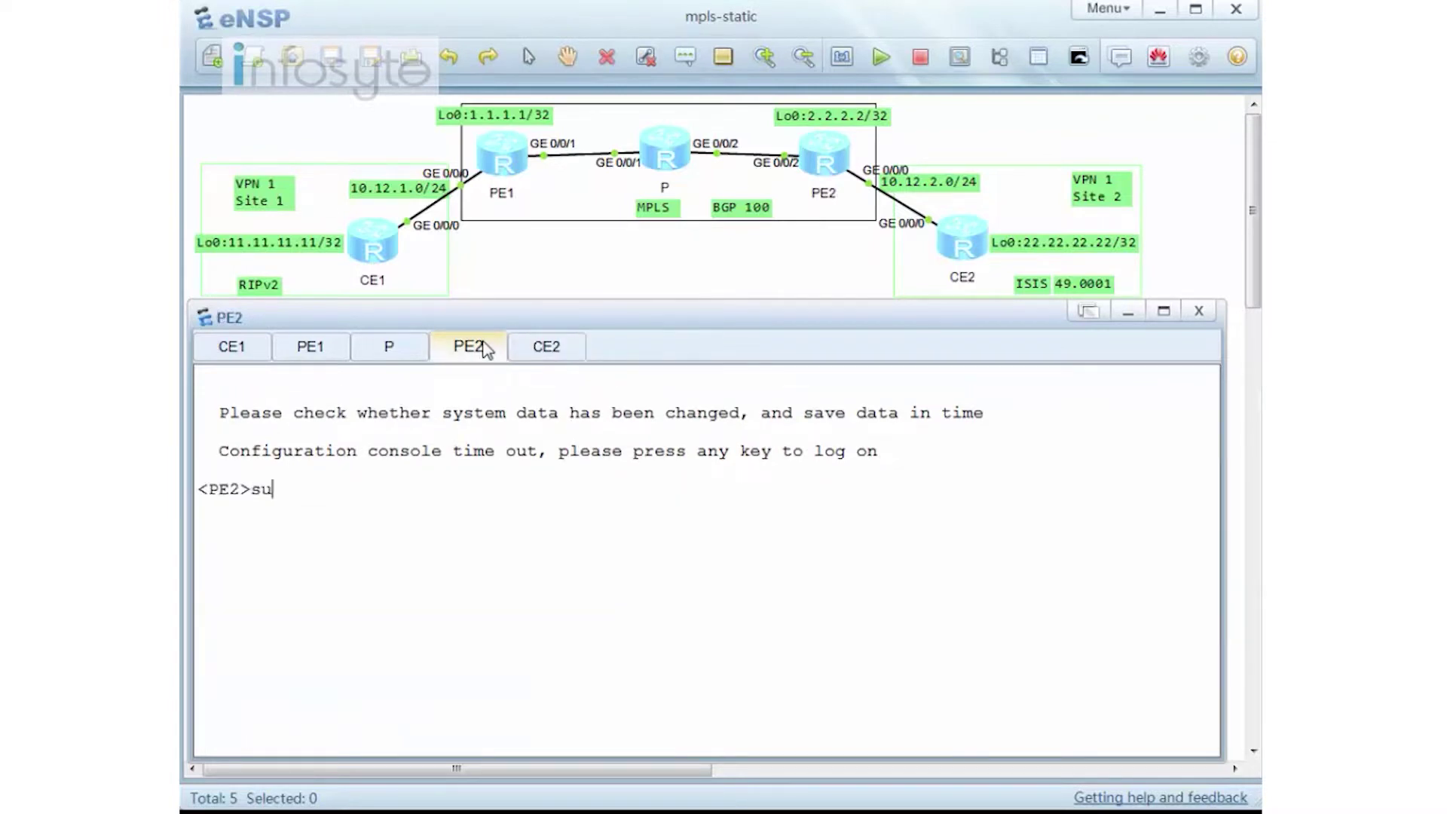
key(Return)
text(sys)
key(Return)
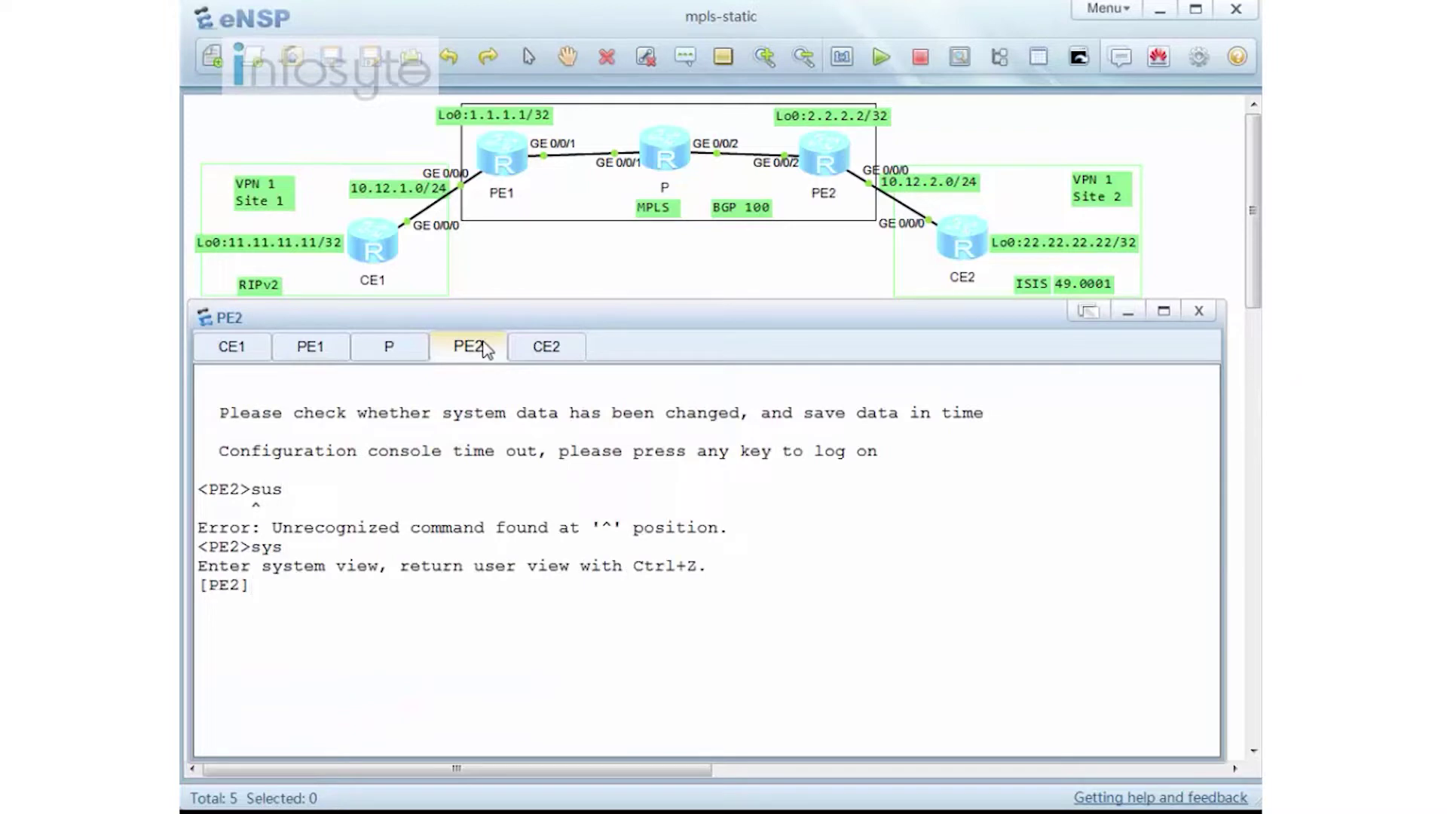
right_click(562, 446)
click(636, 512)
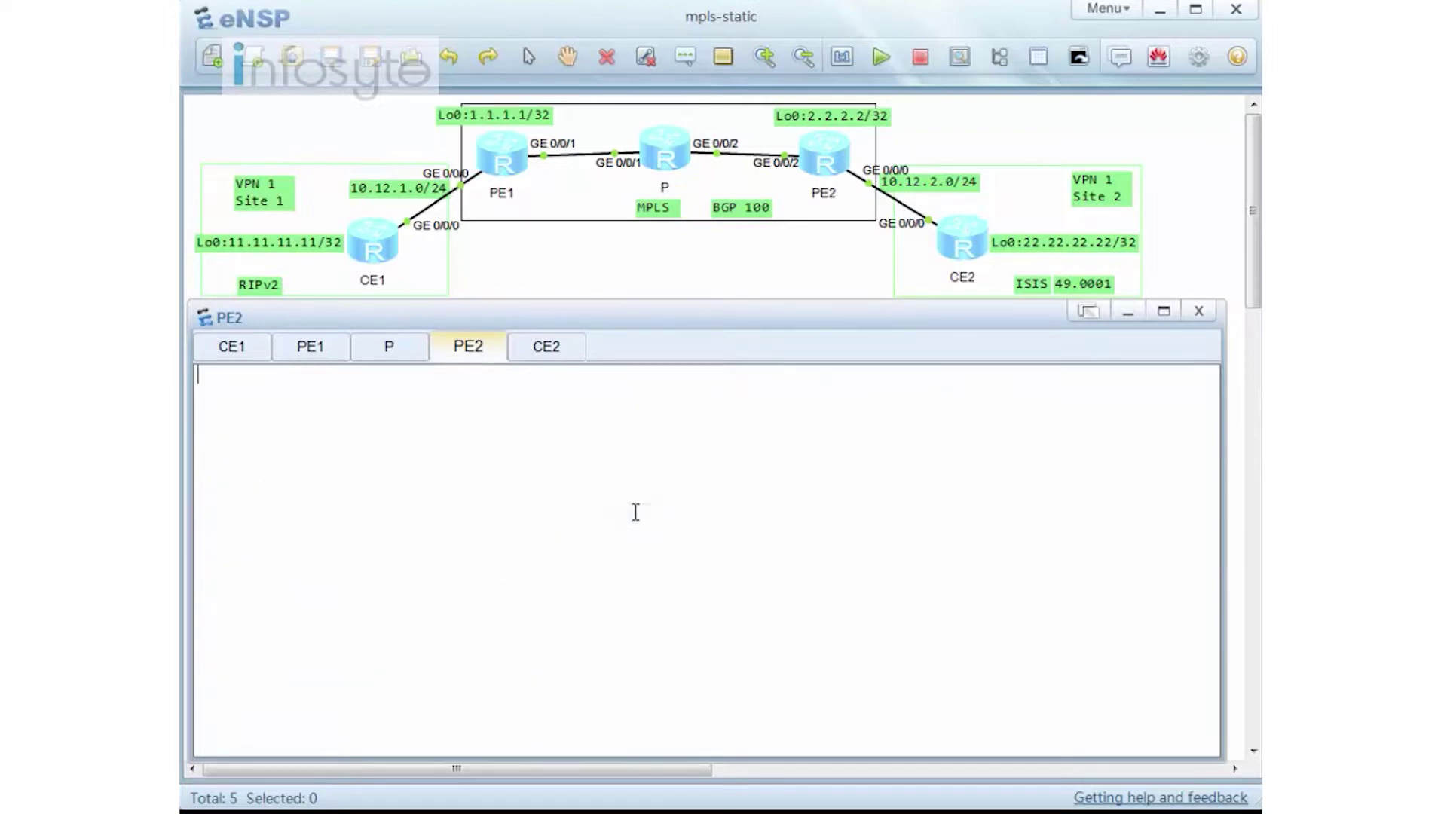
Step: Create IS-IS process 1 bound to vpn-instance VPN1 on PE2, with network entity 49.0001.0000.0000.0002.00
key(Return)
text(isis 1 vp)
key(Tab)
text(VPN)
key(Return)
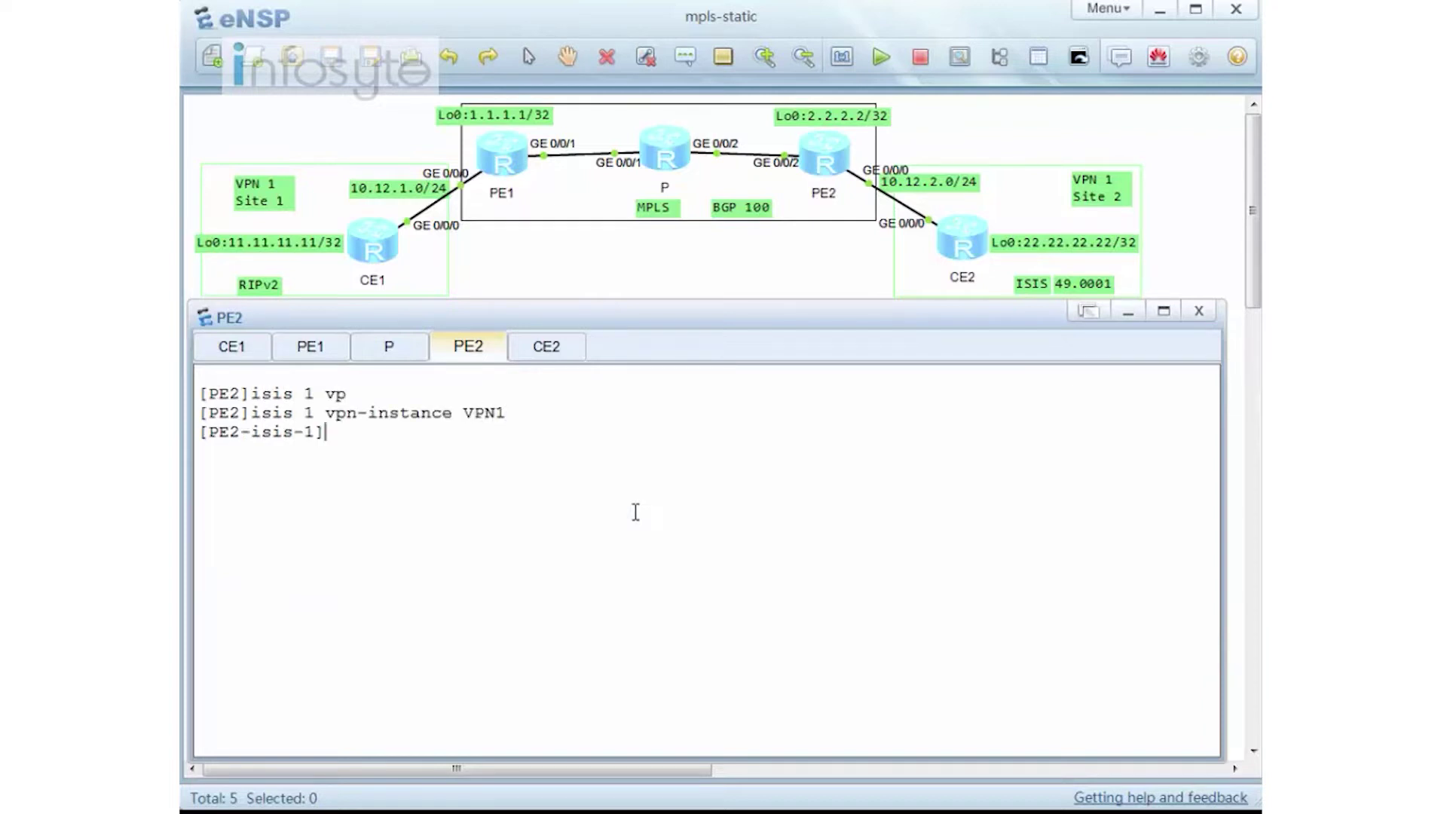
text(net)
key(Tab)
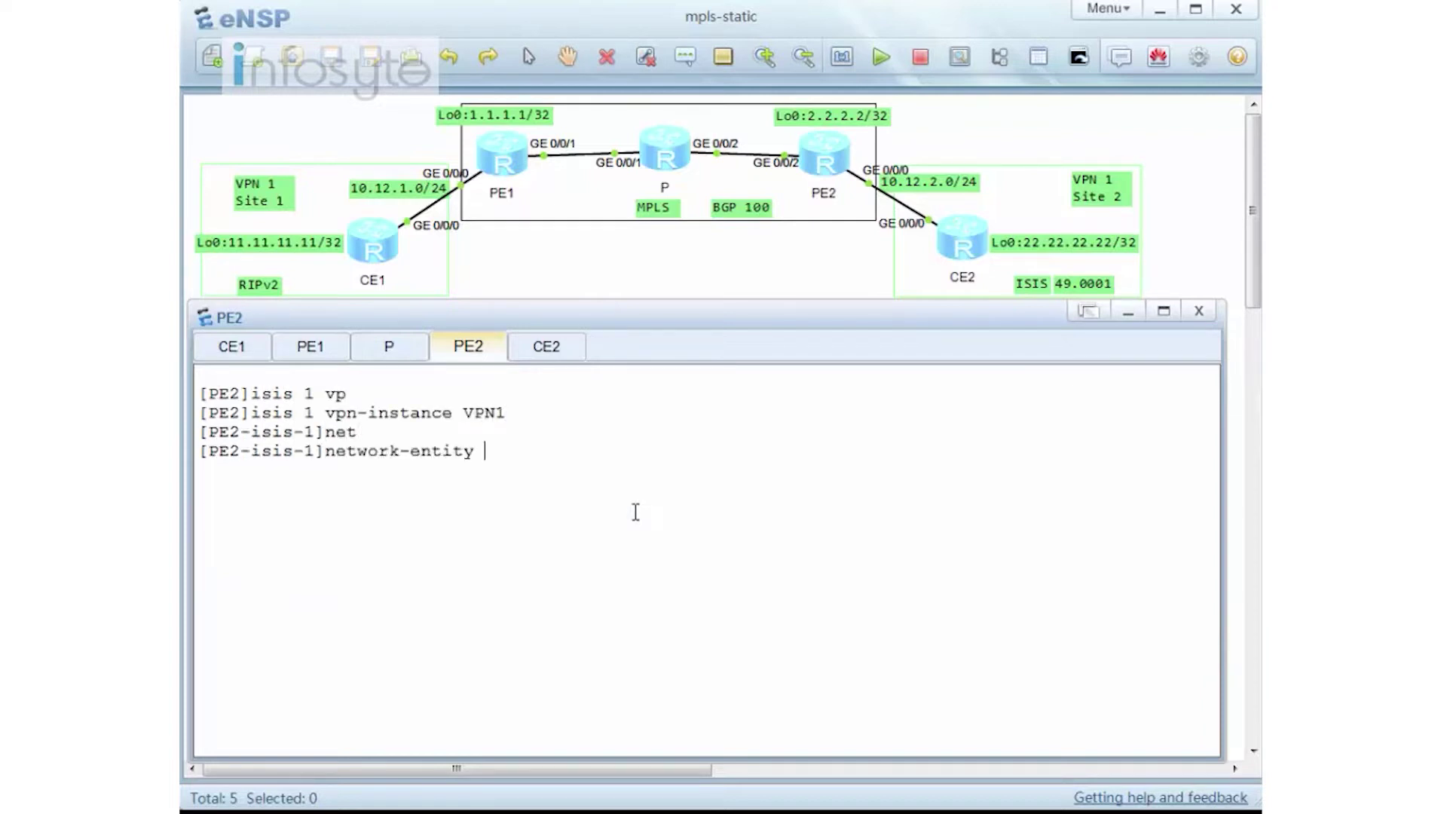
text(49.0001.0000.00)
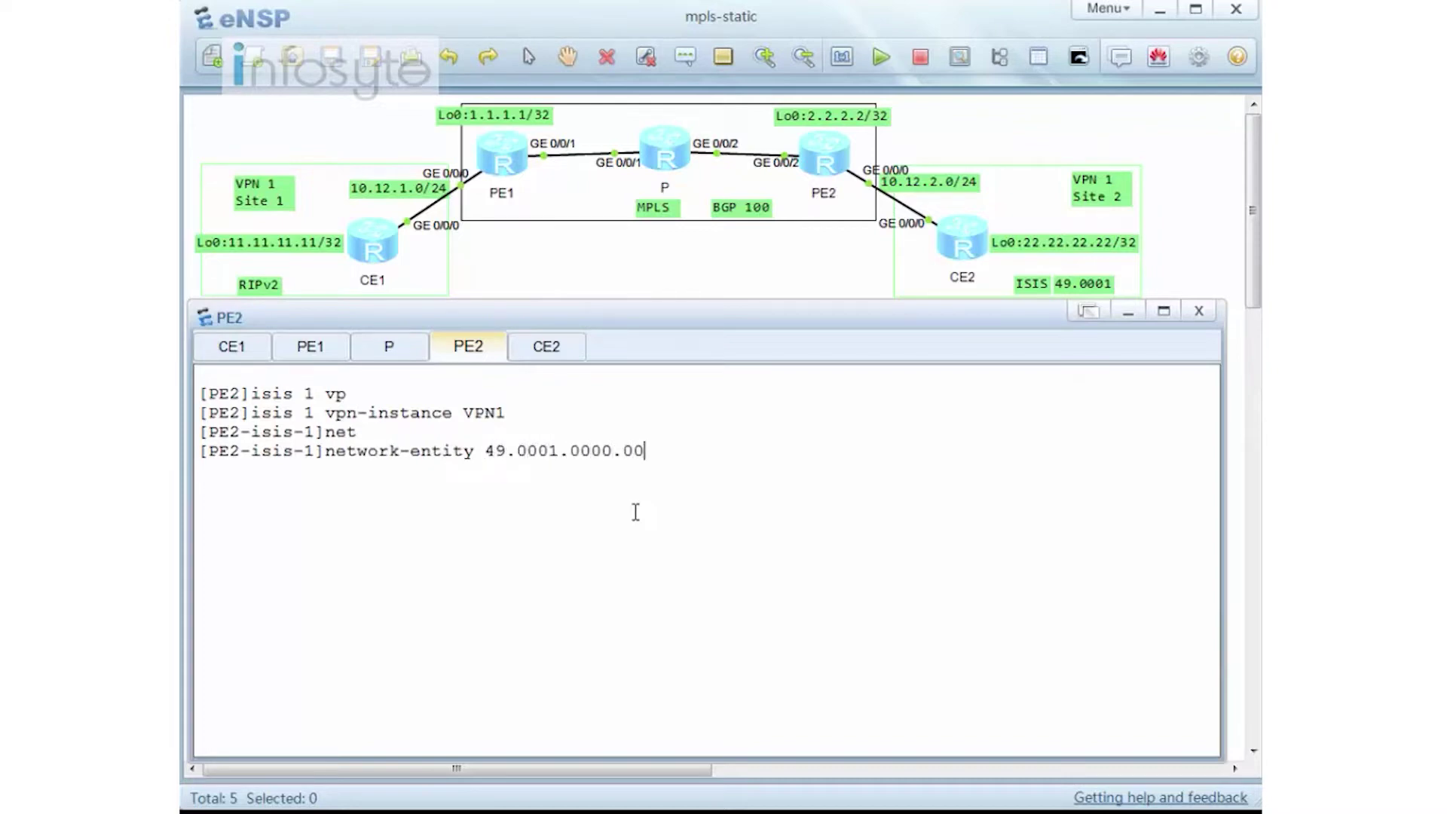
text(00.0002.00)
key(Return)
Step: Enable IS-IS on PE2's interface g0/0/0 and return to the system view
text(int g0/0/0)
key(Return)
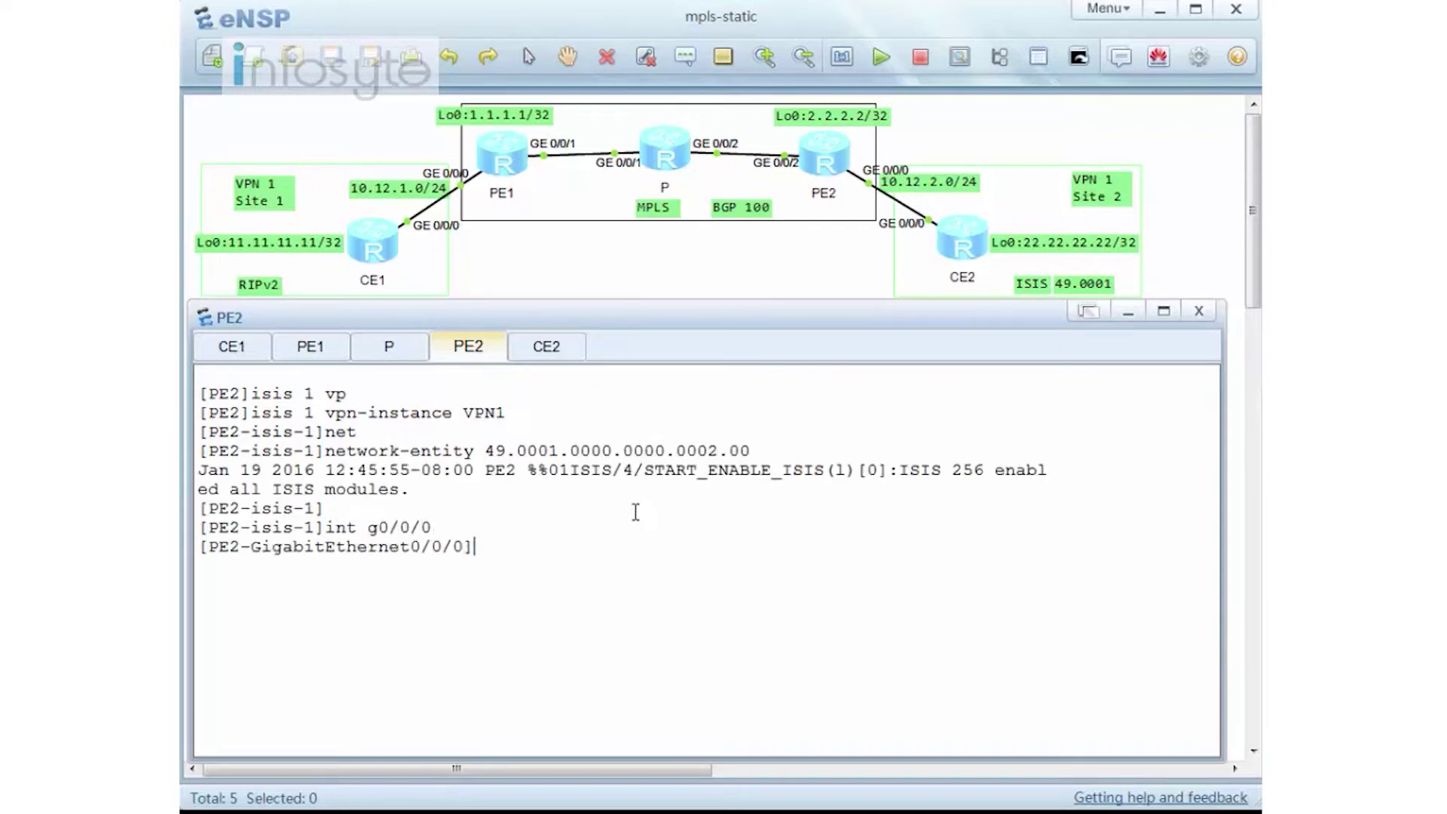
text(isis en)
key(Return)
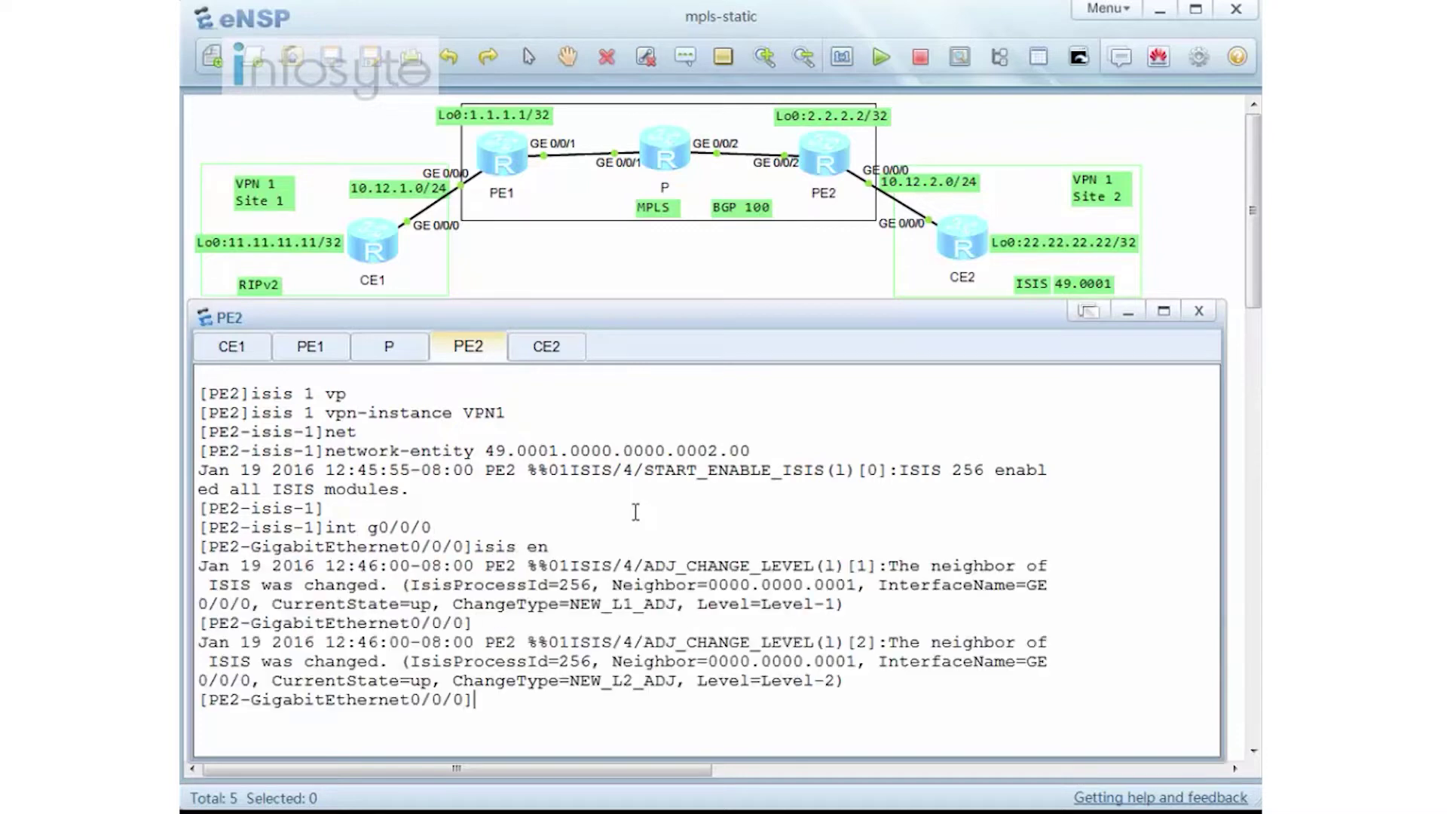
key(Return)
key(Return)
text(q)
key(Return)
key(Return)
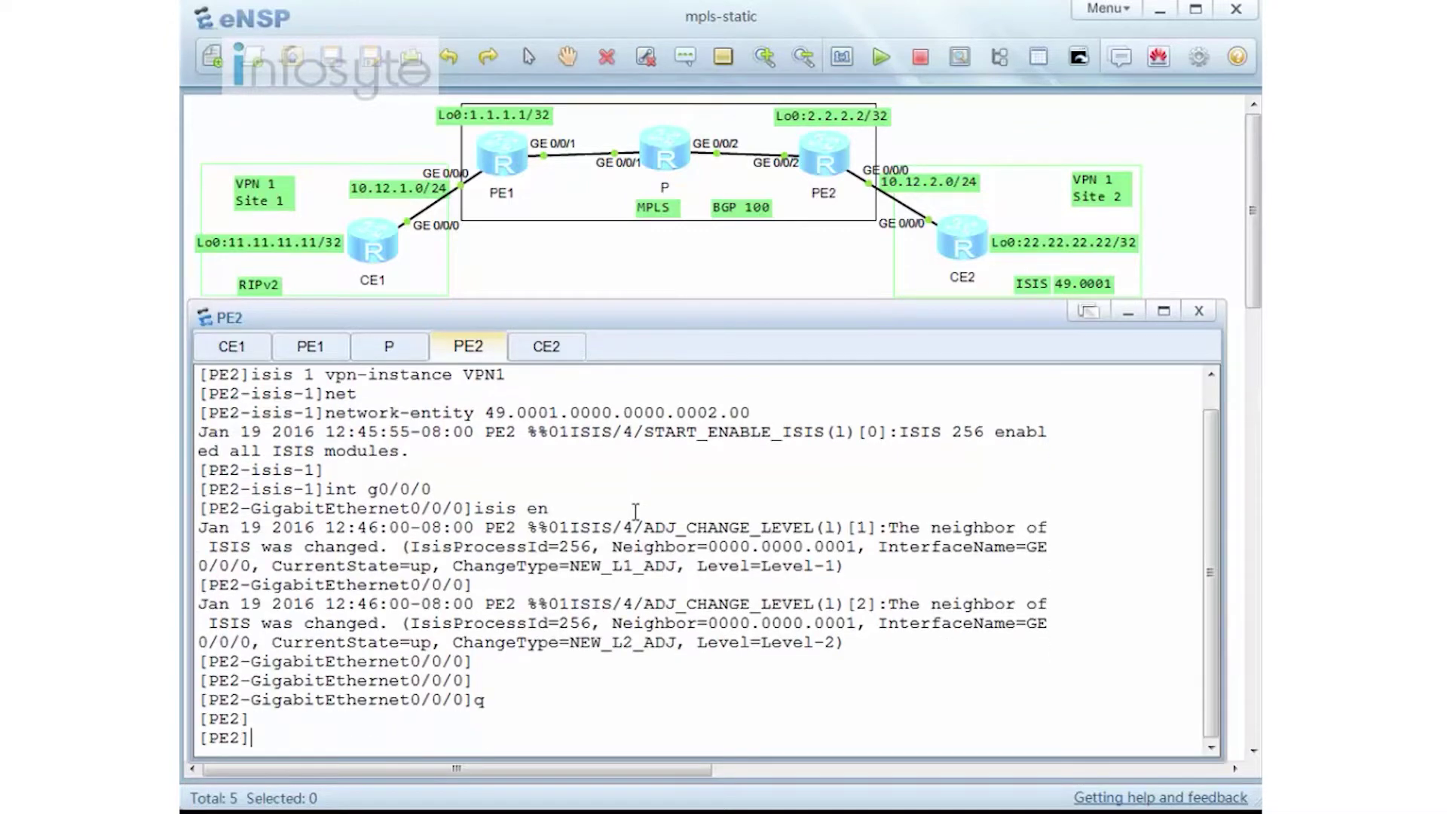
Step: Display PE2's IP routing table for vpn-instance VPN1
text(dis ip rou)
key(Tab)
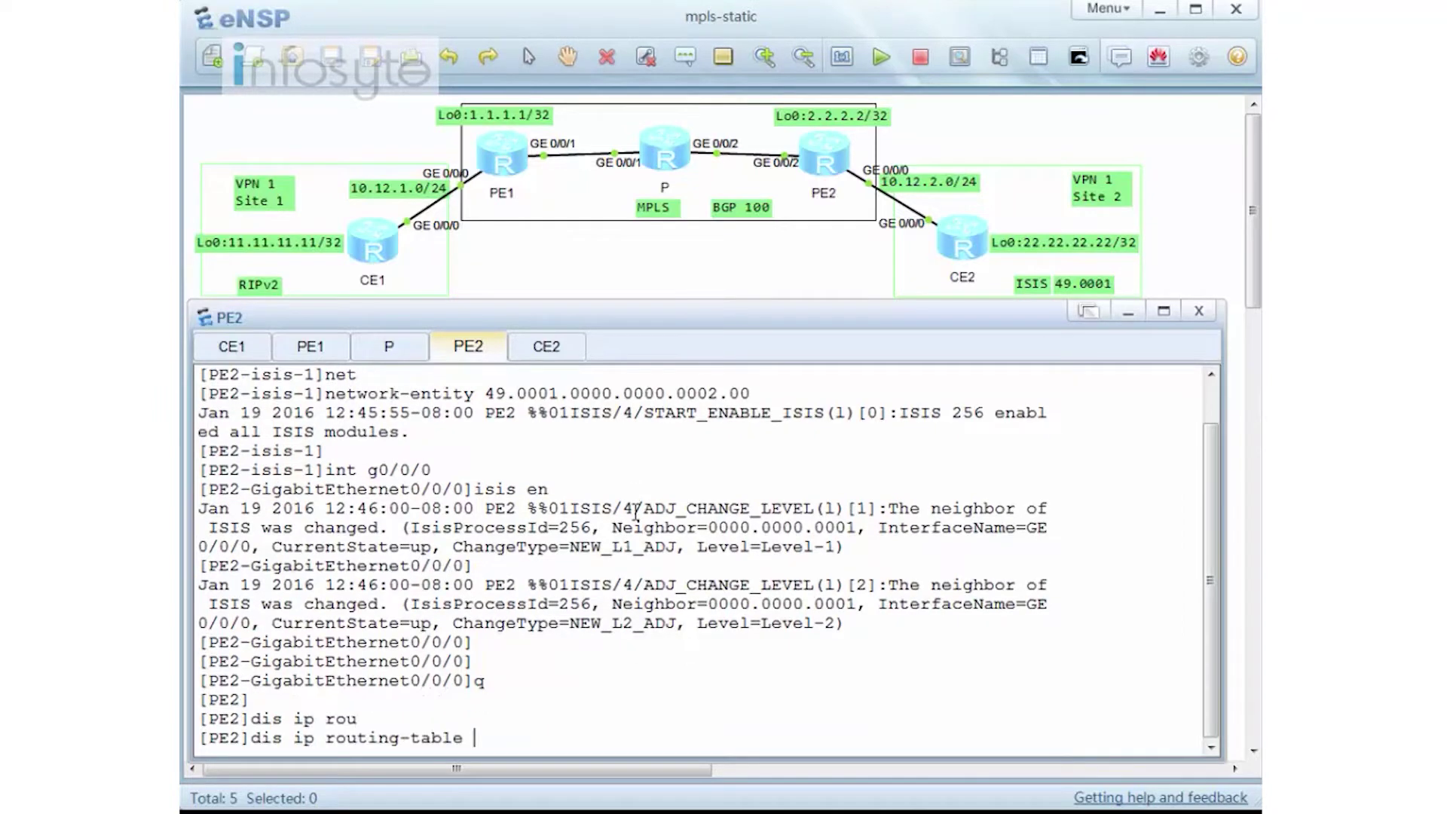
text(vp)
key(Tab)
text(VPN1 )
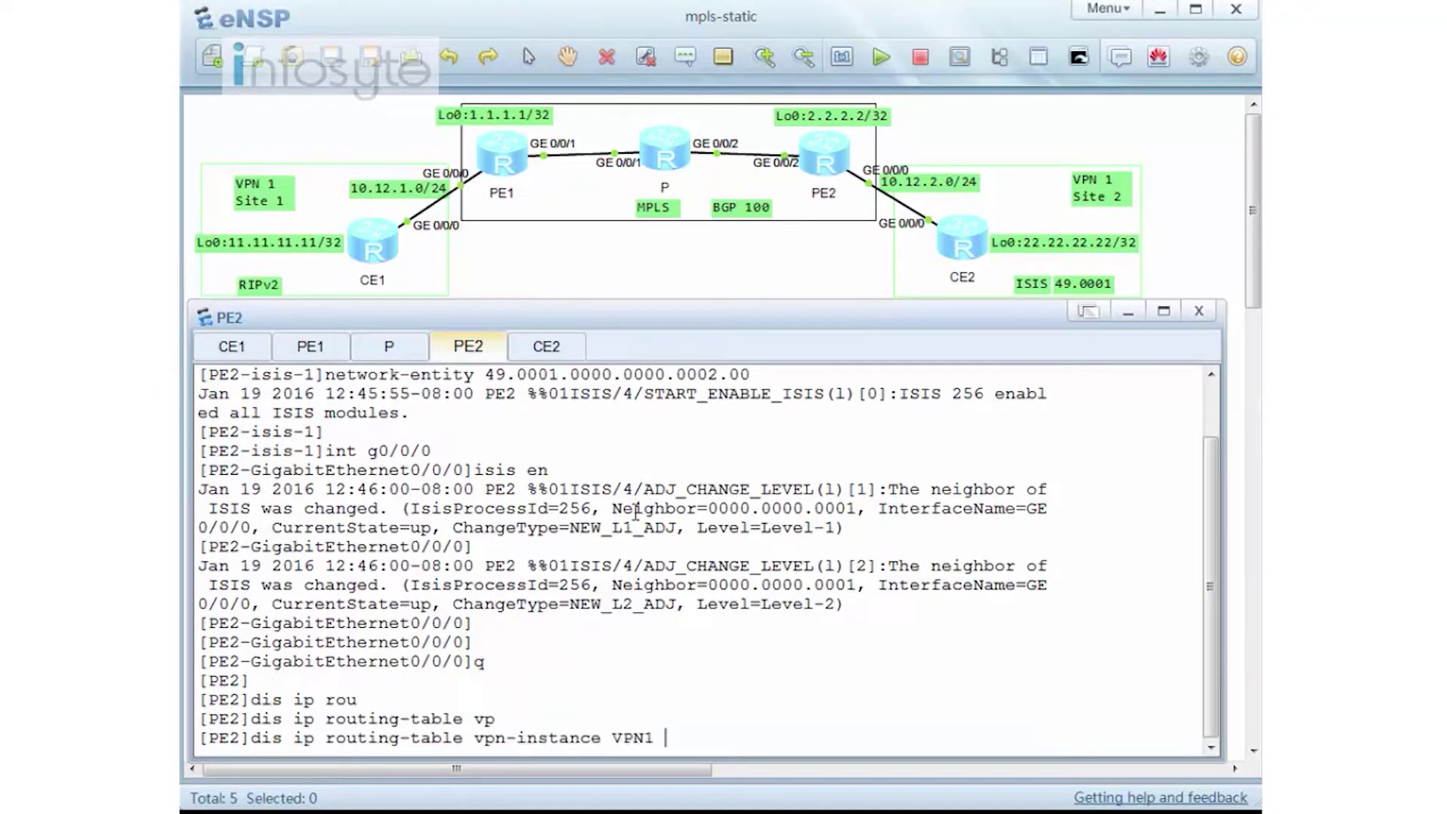
text(ro)
key(Tab)
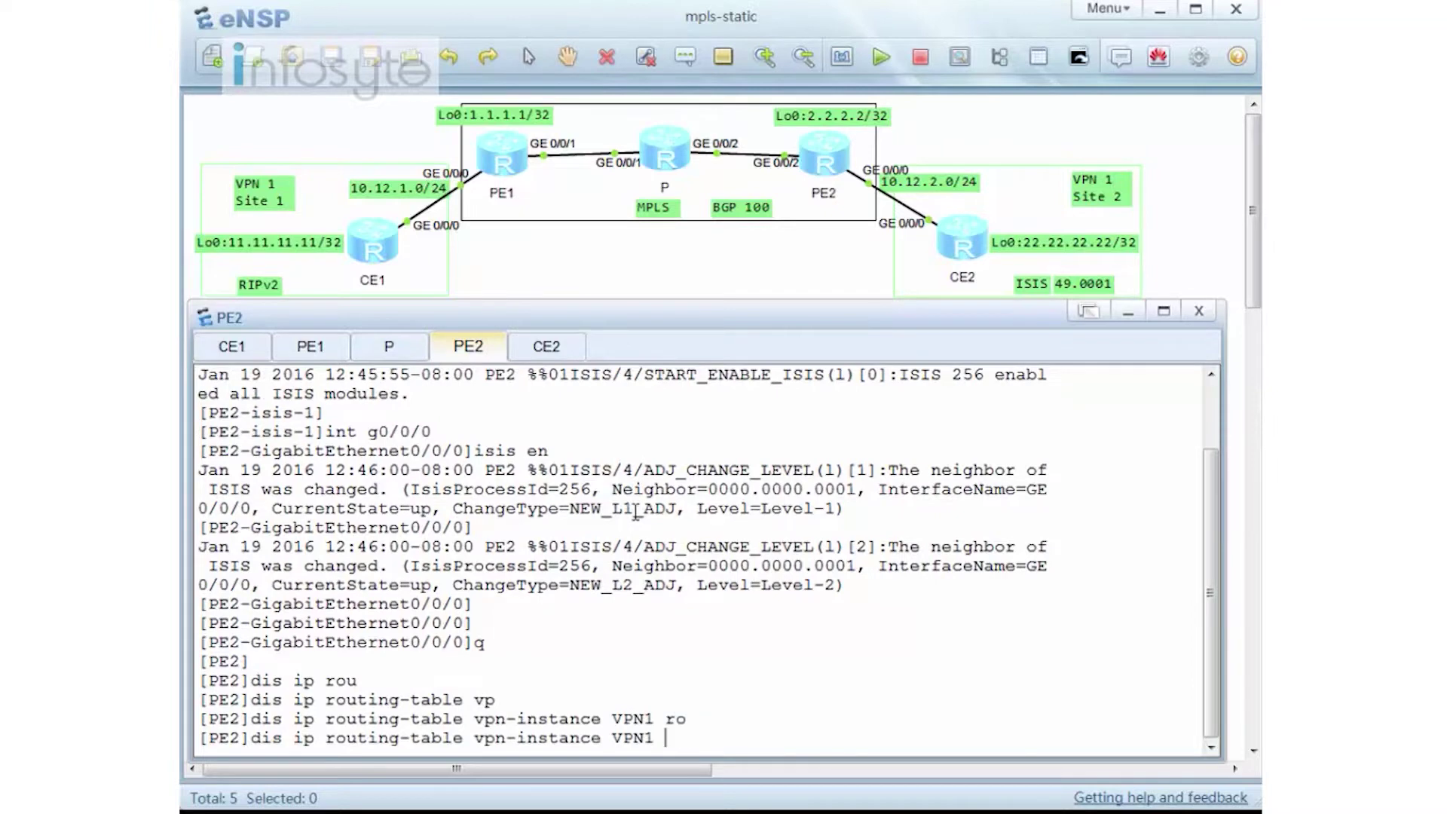
key(Return)
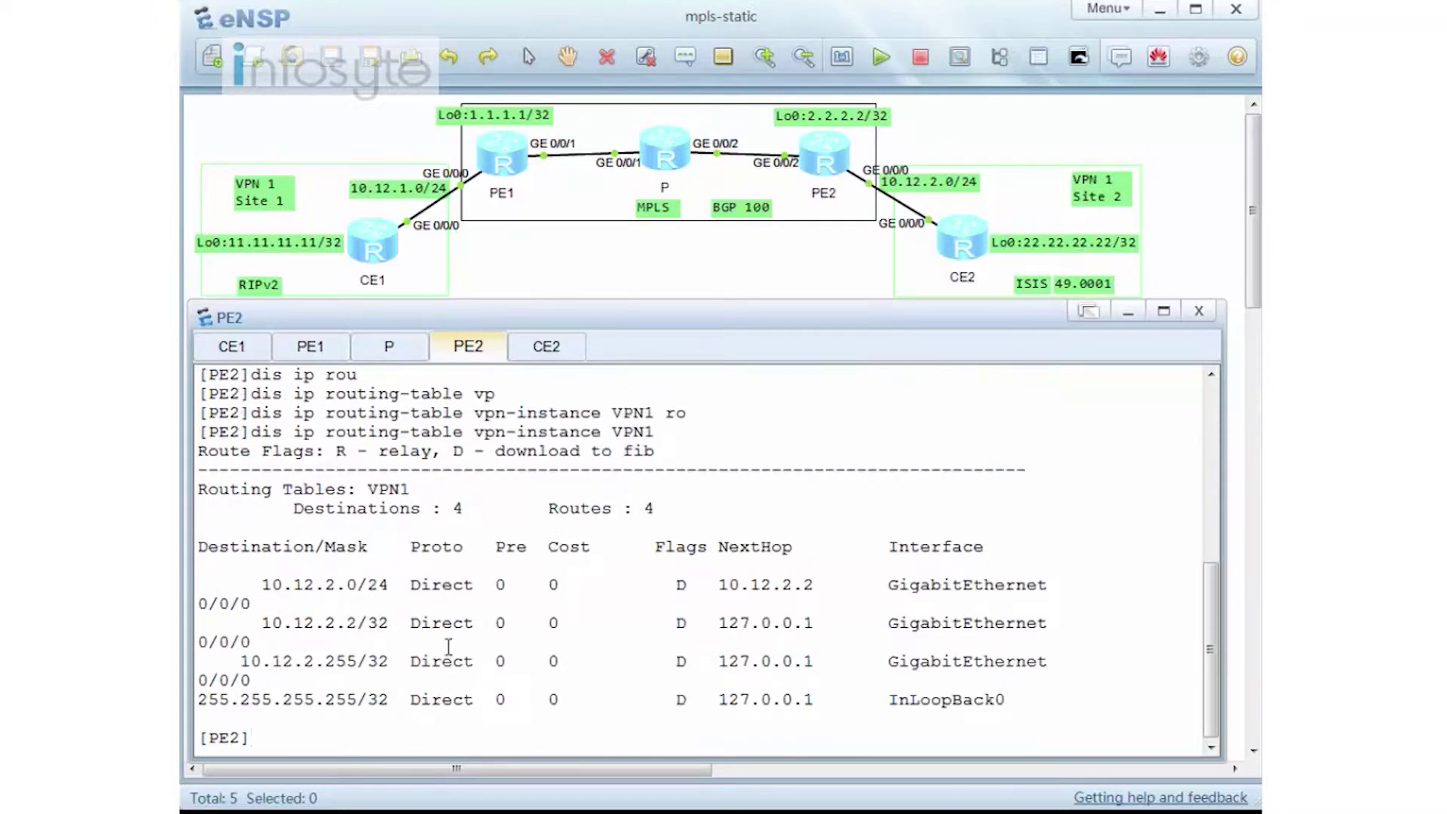
Step: Redisplay PE2's VPN1 IP routing table until it updates, and examine the protocol and preference of the 22.22.22.22/32 route
key(Up)
key(Return)
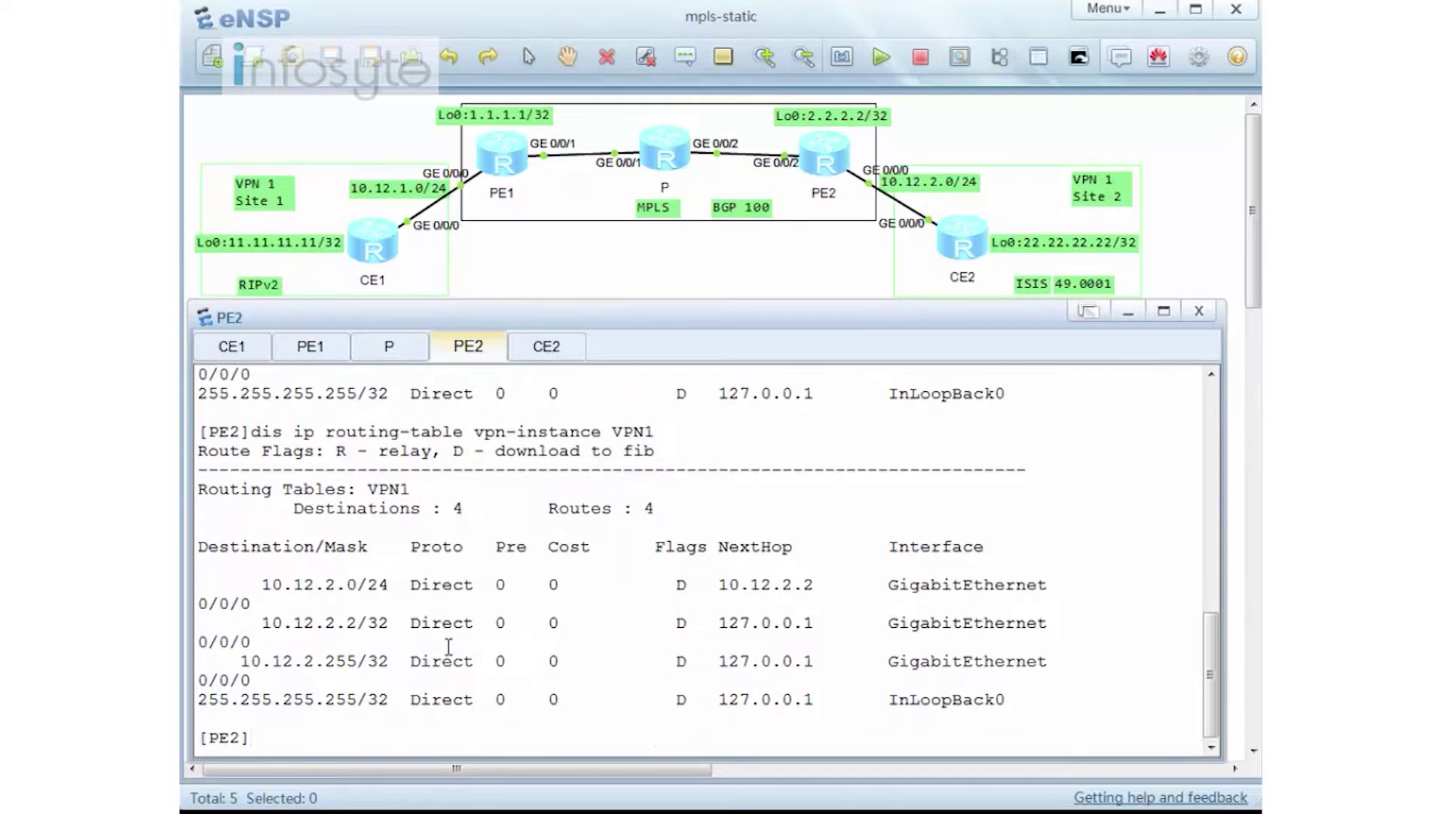
key(Up)
key(Return)
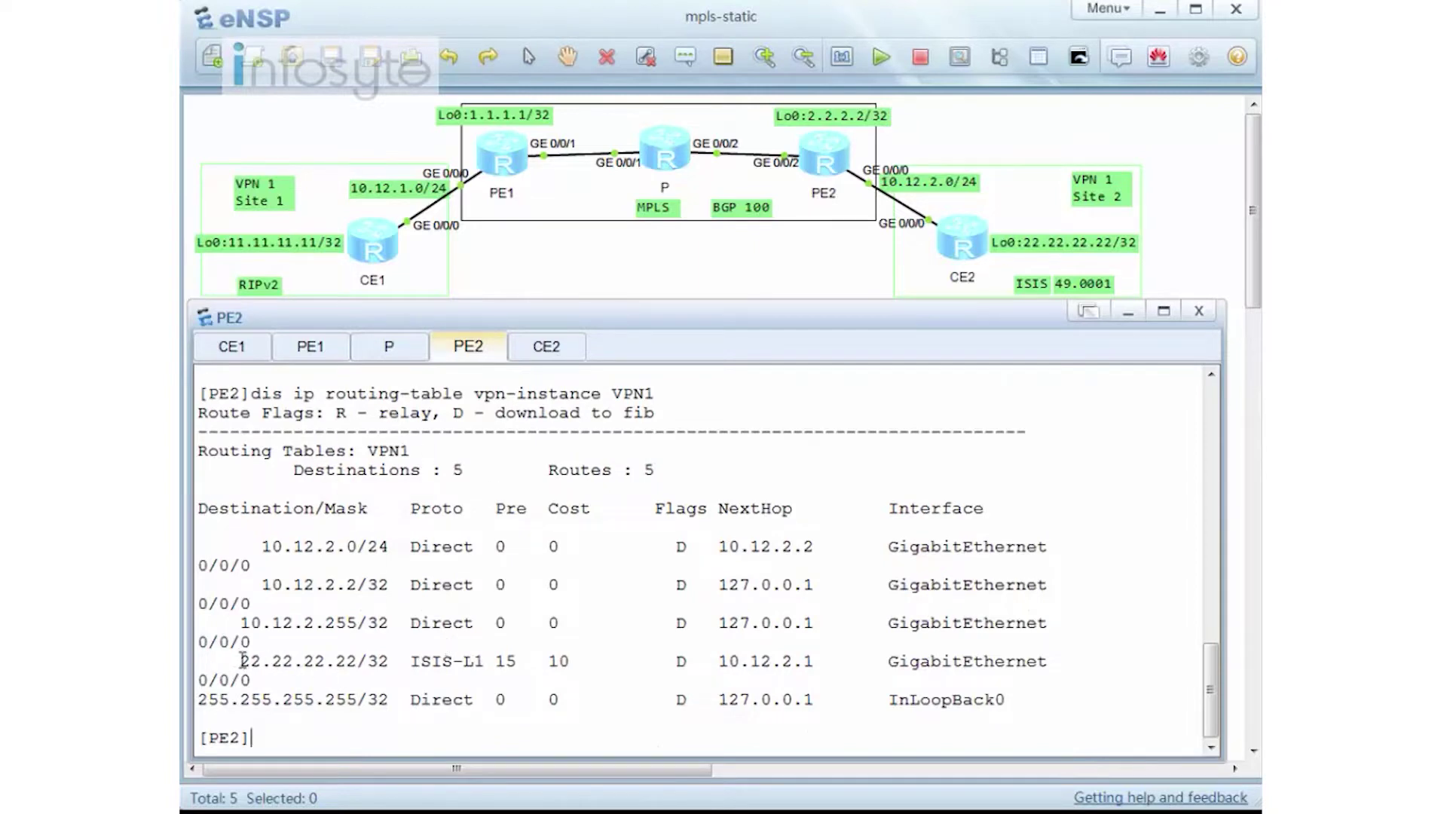
drag(239, 661, 361, 658)
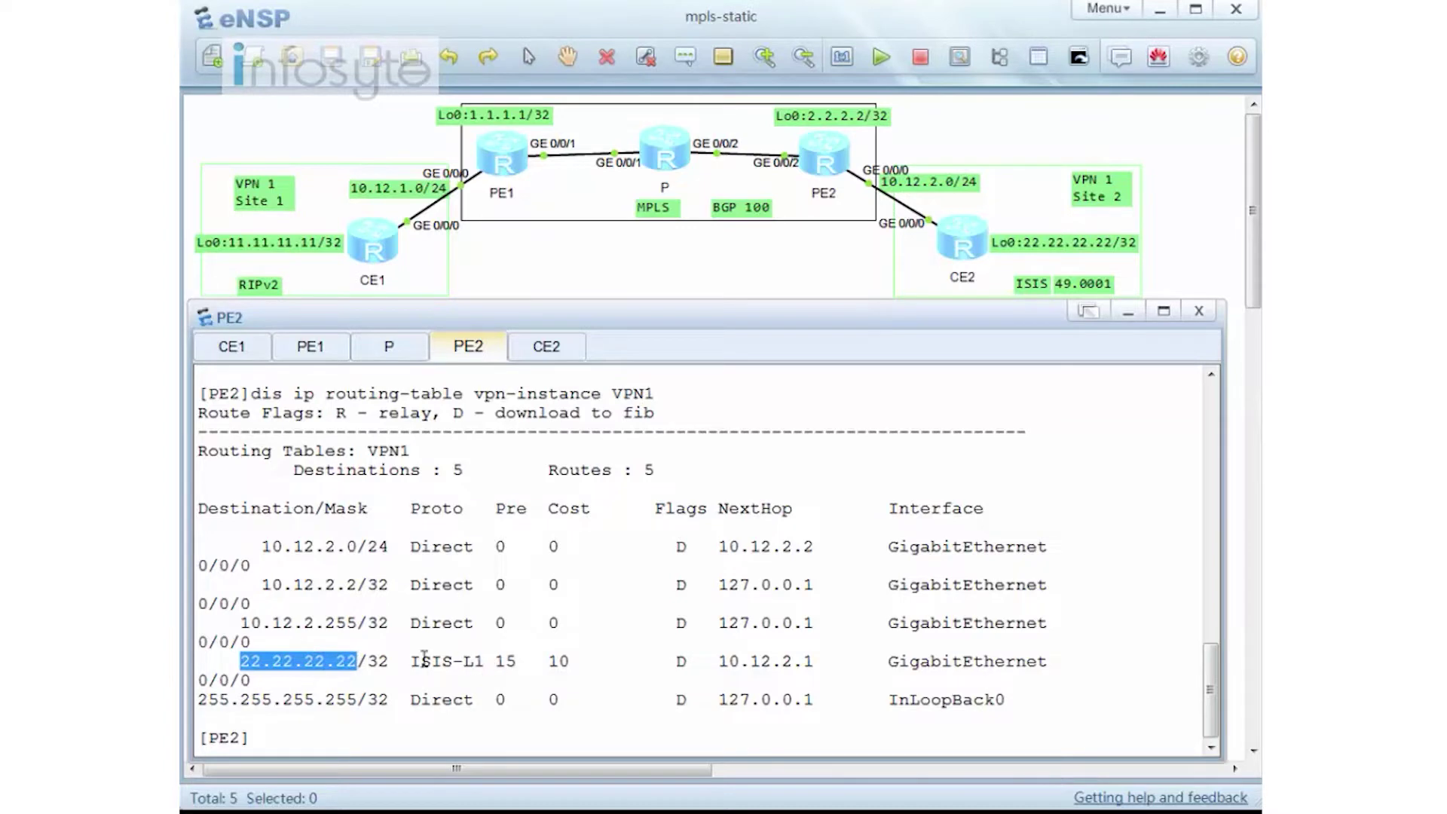
drag(395, 662, 511, 660)
Step: Display the BGP VPNv4 routing table for vpn-instance VPN1 on PE1
click(309, 346)
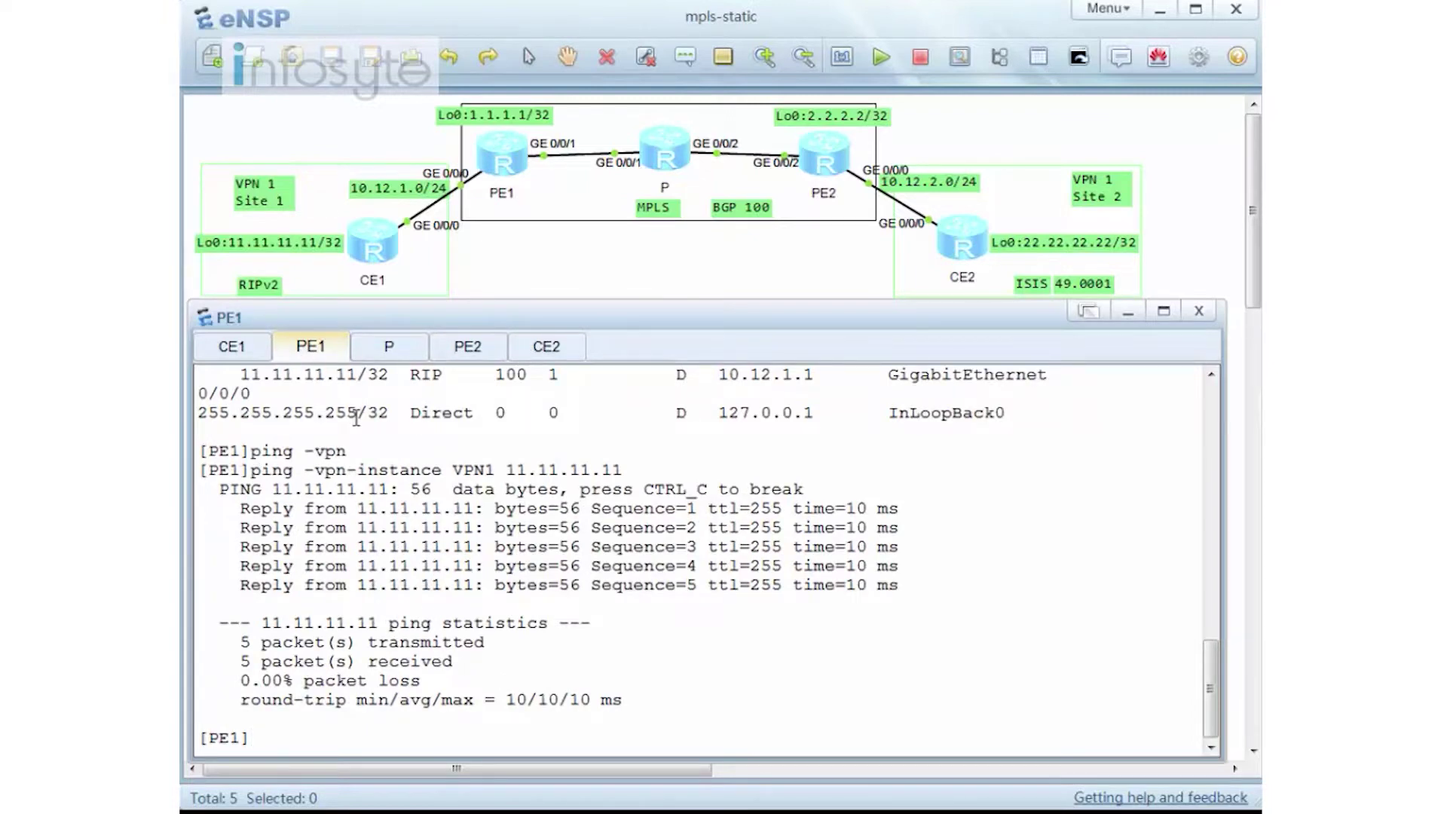
text(dis bgp vp)
key(Tab)
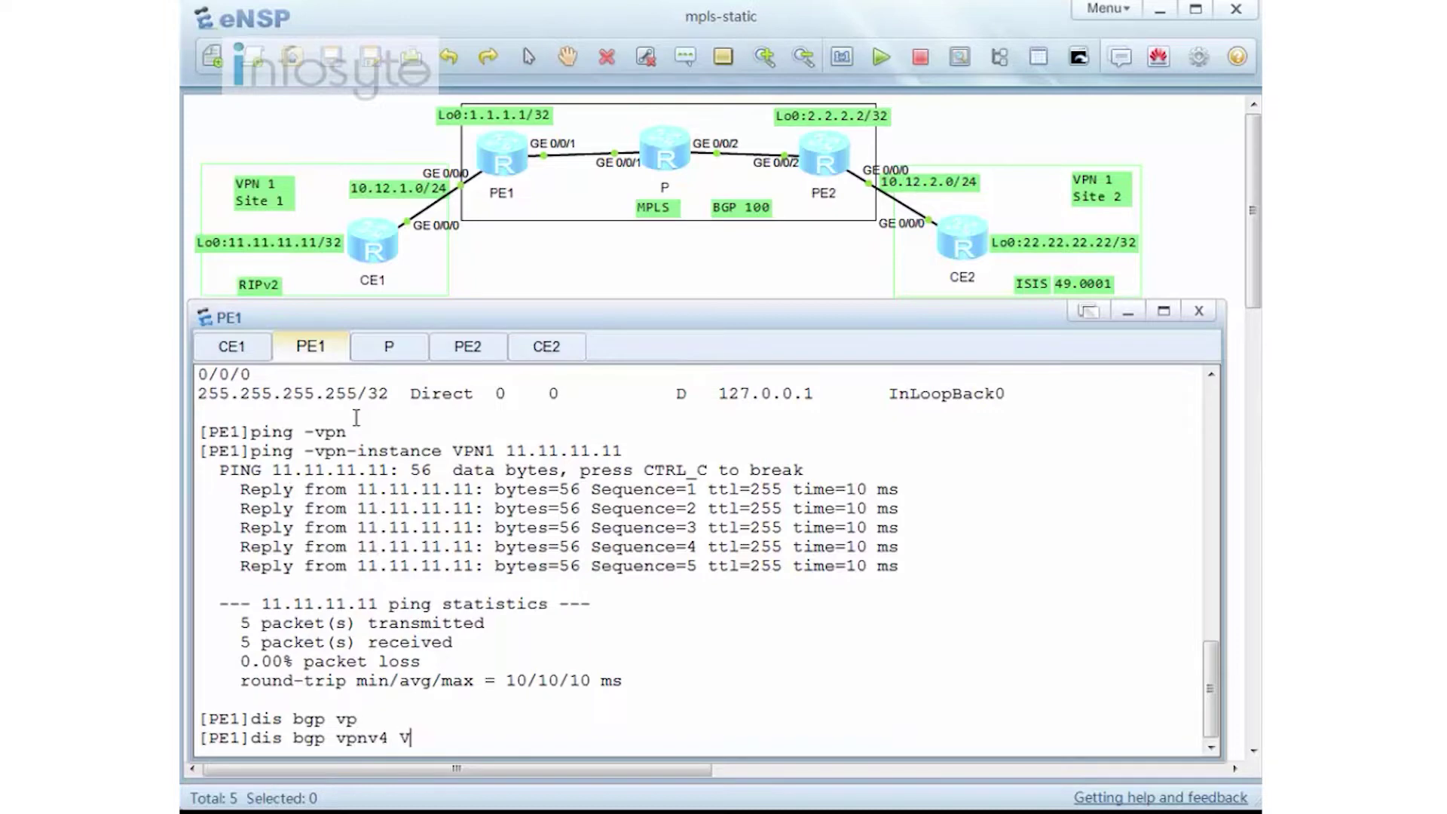
text(V)
key(Tab)
text(VPN1 )
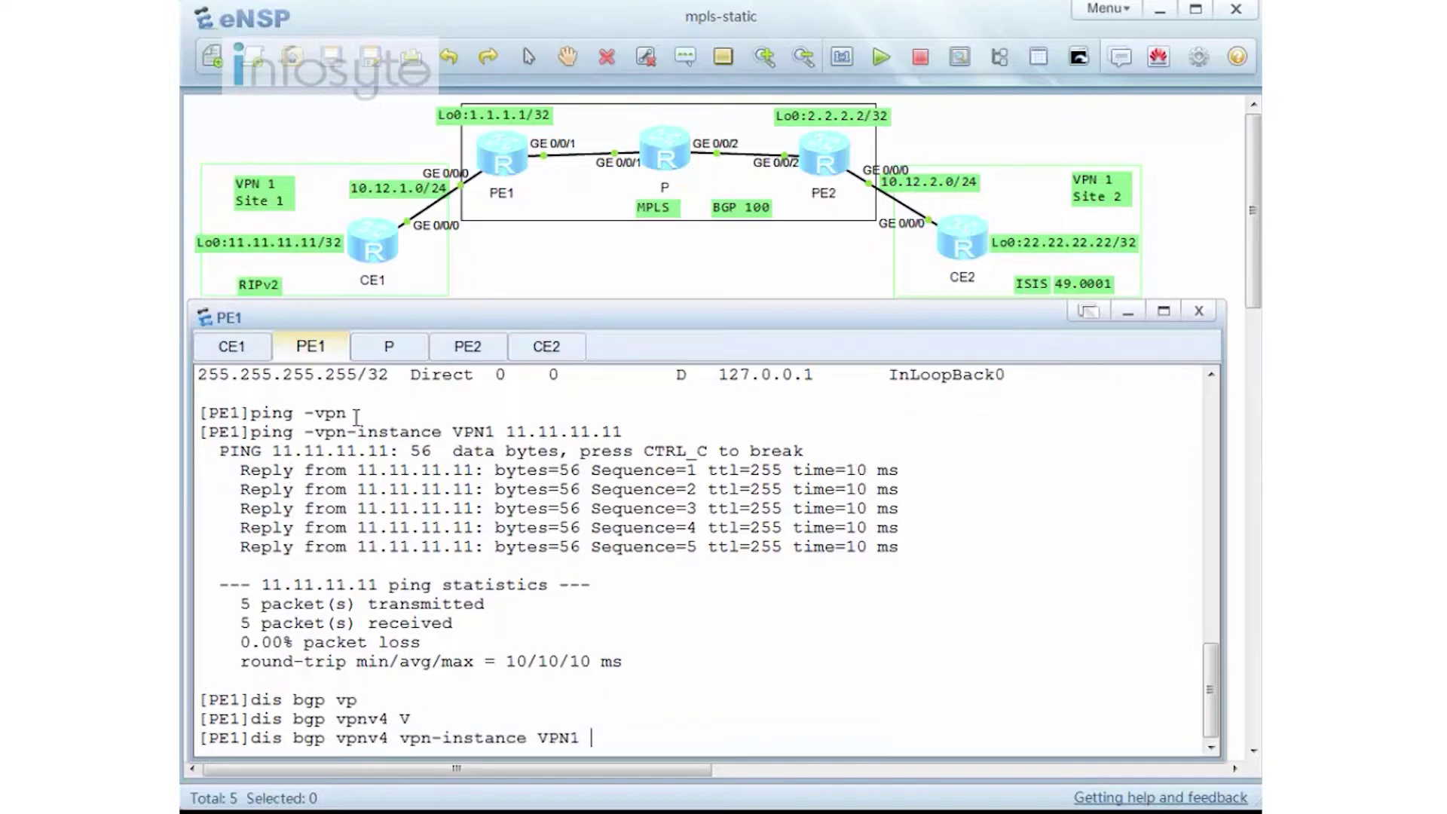
text(ro)
key(Tab)
key(Return)
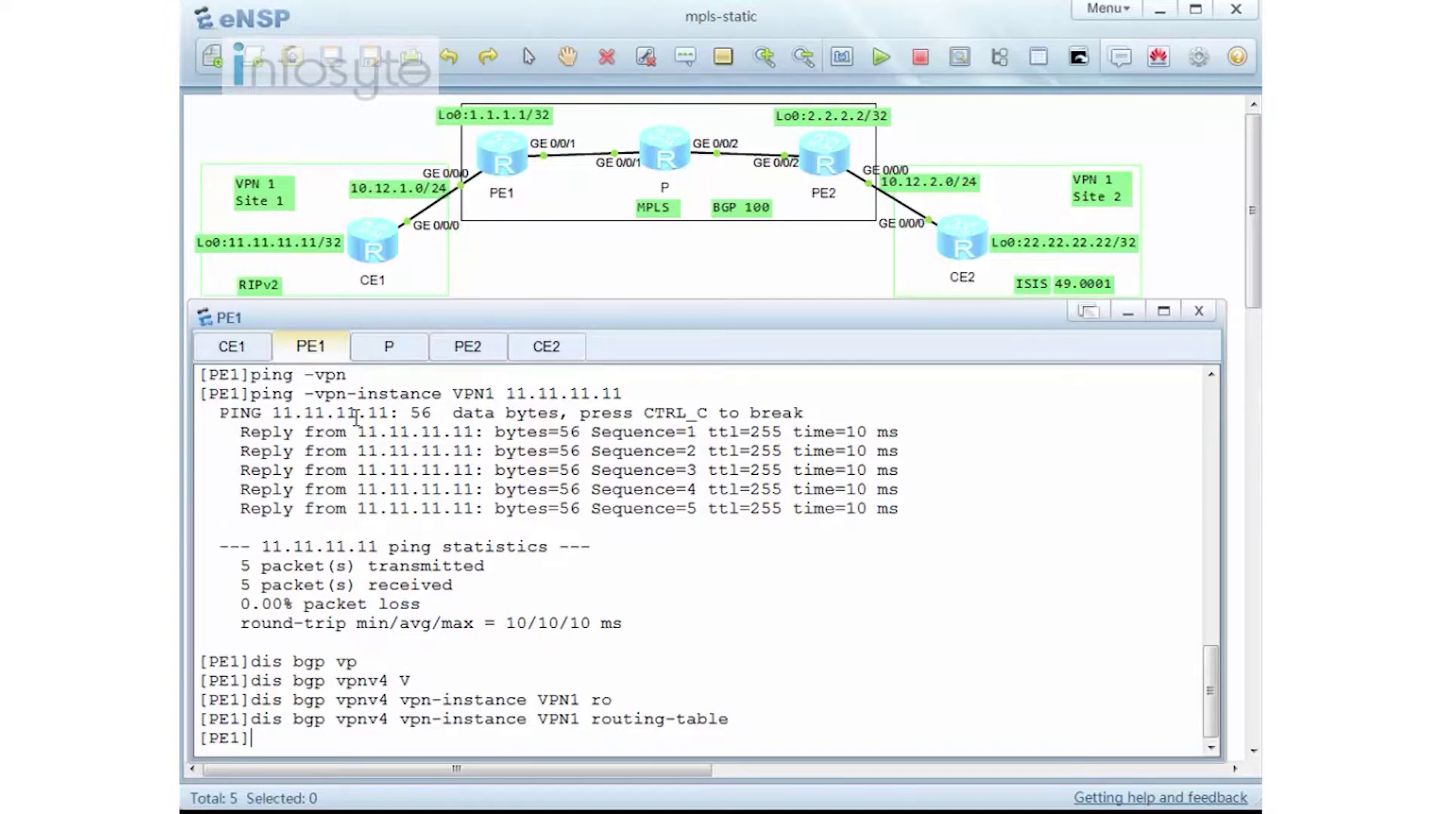
Step: Enter the IPv4 address family view for vpn-instance VPN1 under BGP 100 on PE1
text(bgp 100)
key(Return)
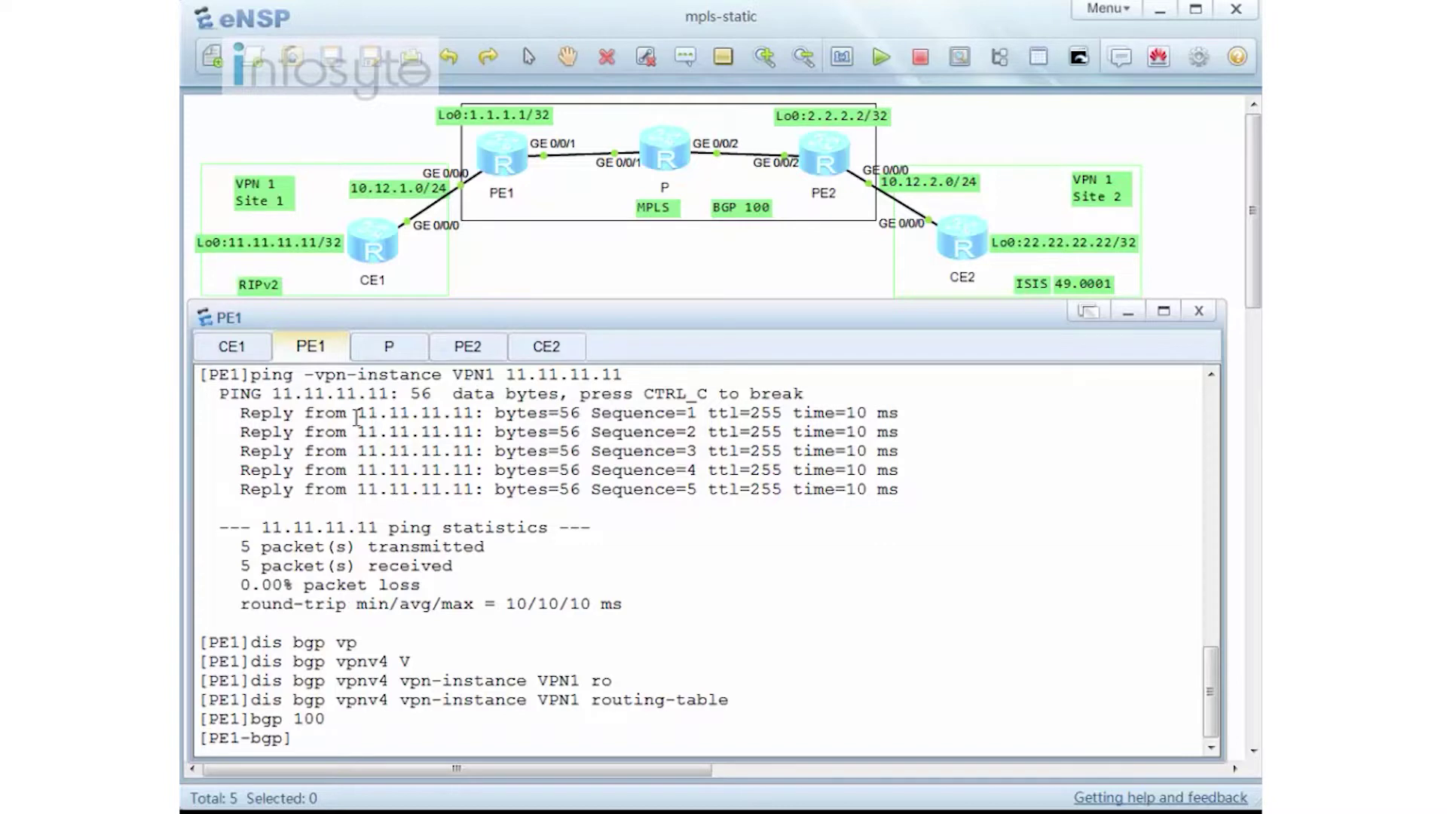
text(ipv)
key(Tab)
text(vpn-)
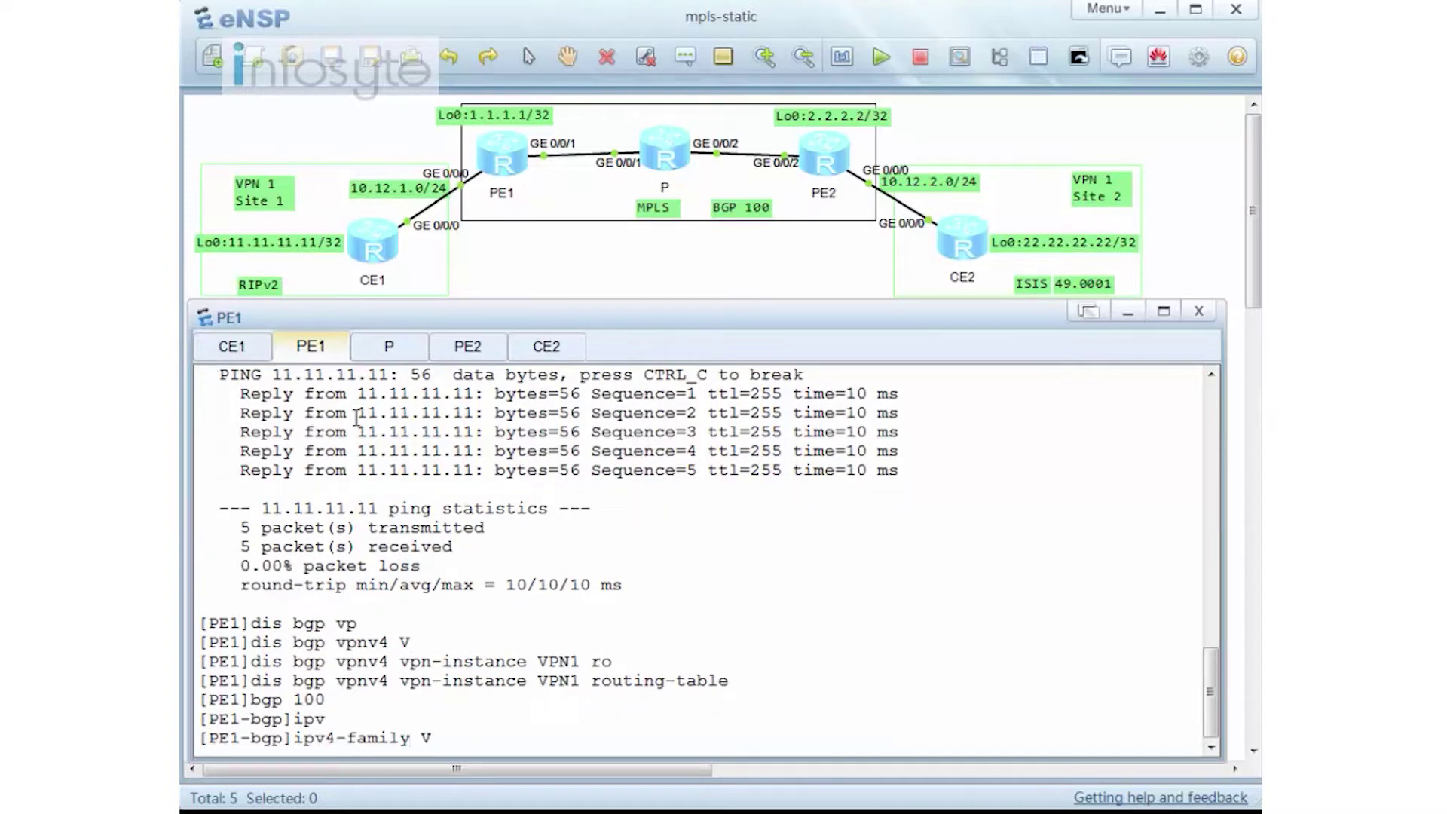
text(in)
key(Tab)
text(VPN1)
key(Return)
Step: Import the routes of RIP process 1 into PE1's BGP VPN1 address family and return to the system view
text(im)
key(Tab)
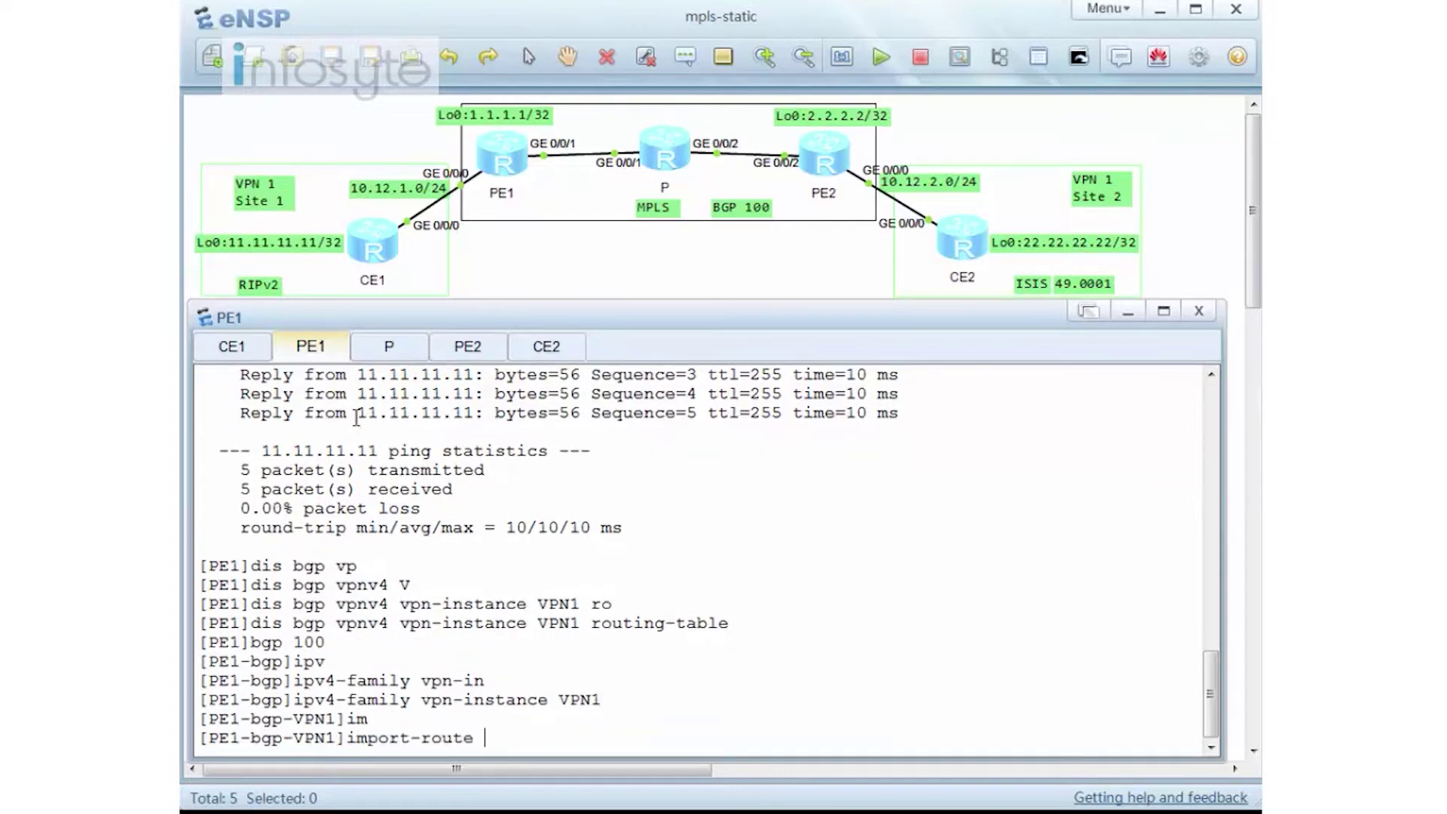
text(rip)
key(Return)
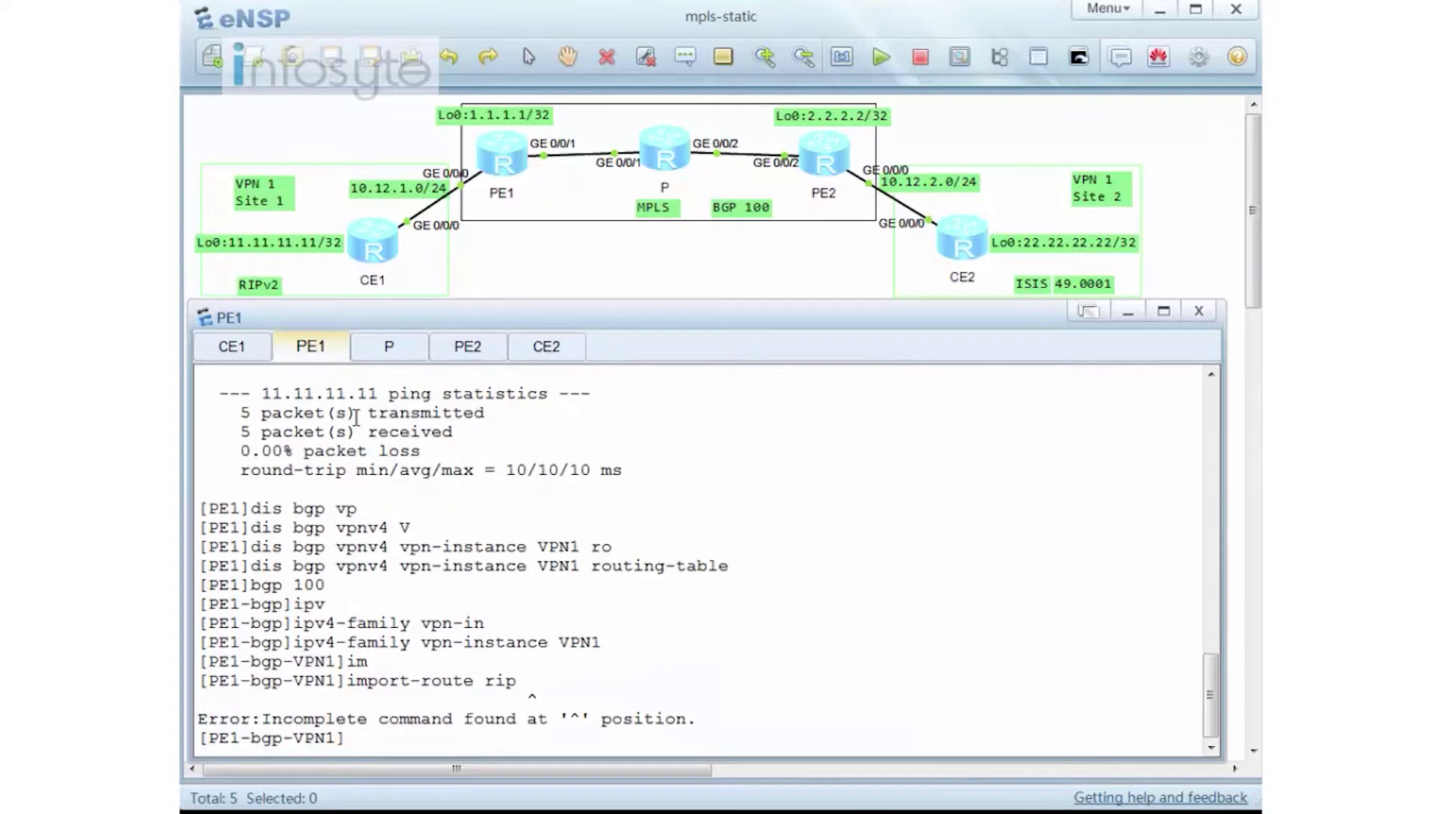
key(Up)
text(1)
key(Return)
text(q)
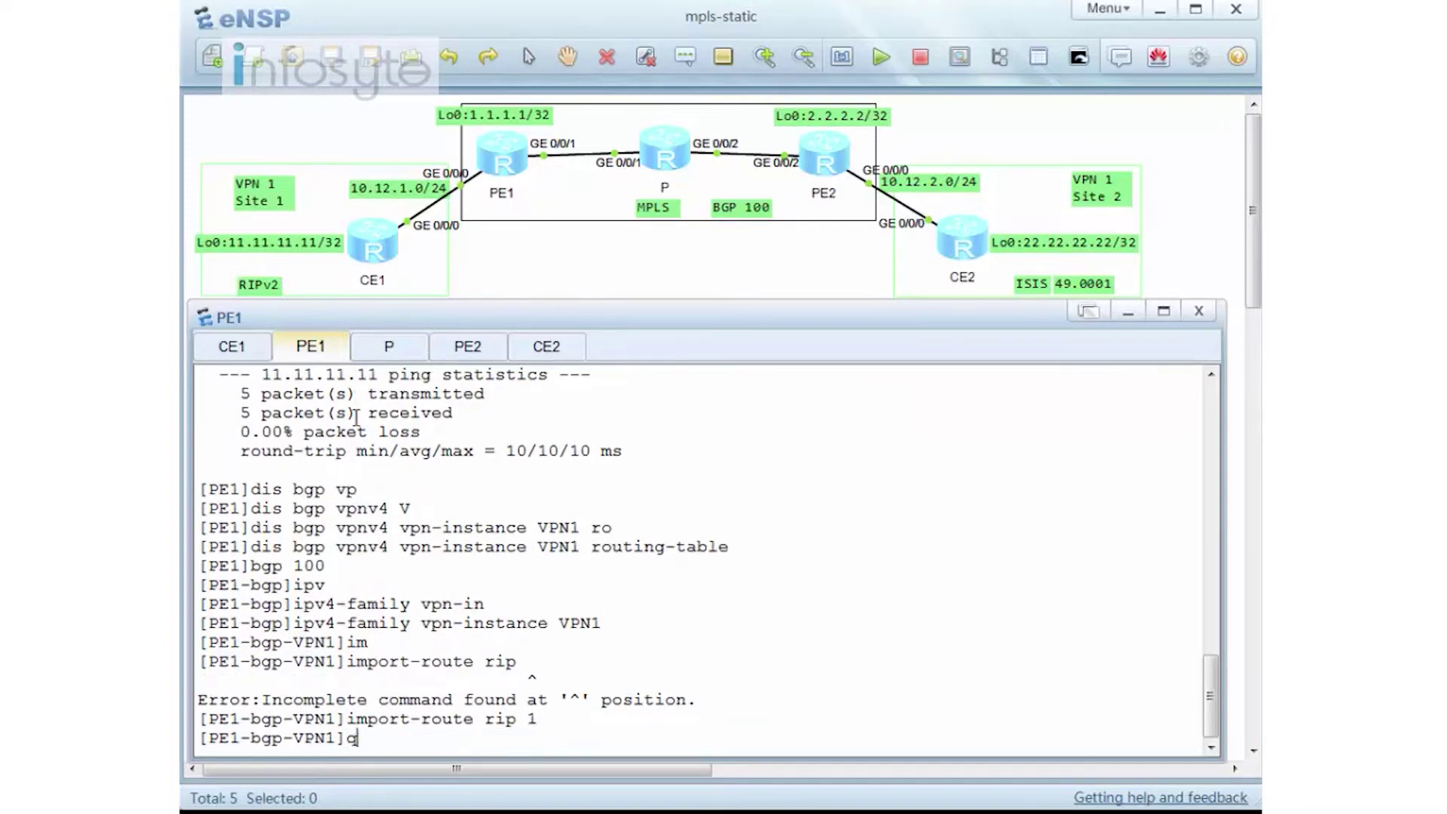
key(Return)
text(q)
key(Return)
Step: Display PE1's BGP VPNv4 routing table for VPN1 again to check the imported RIP routes
key(Up)
key(Up)
key(Up)
key(Up)
key(Up)
key(Up)
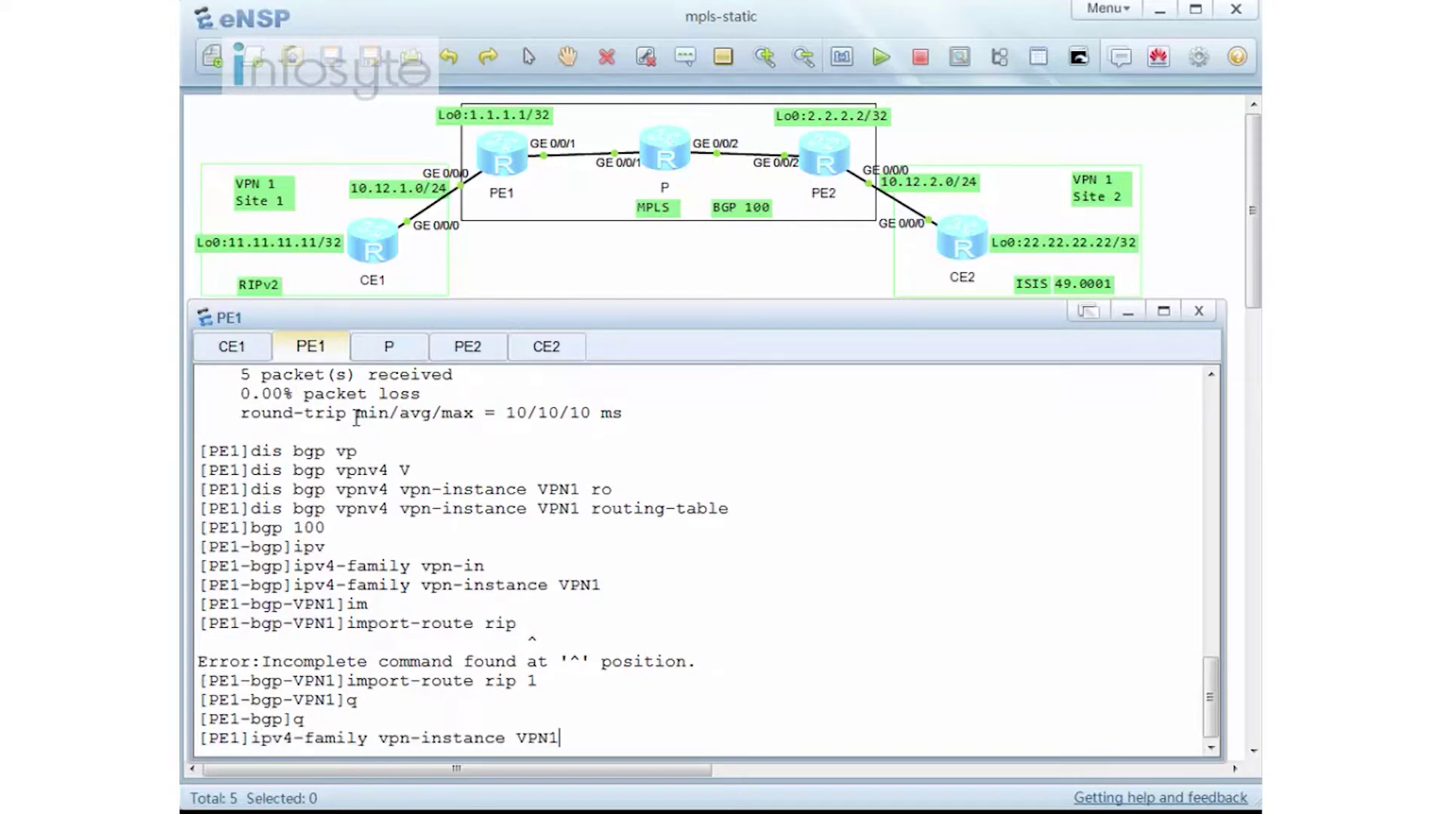
key(Up)
key(Up)
key(Up)
key(Up)
key(Return)
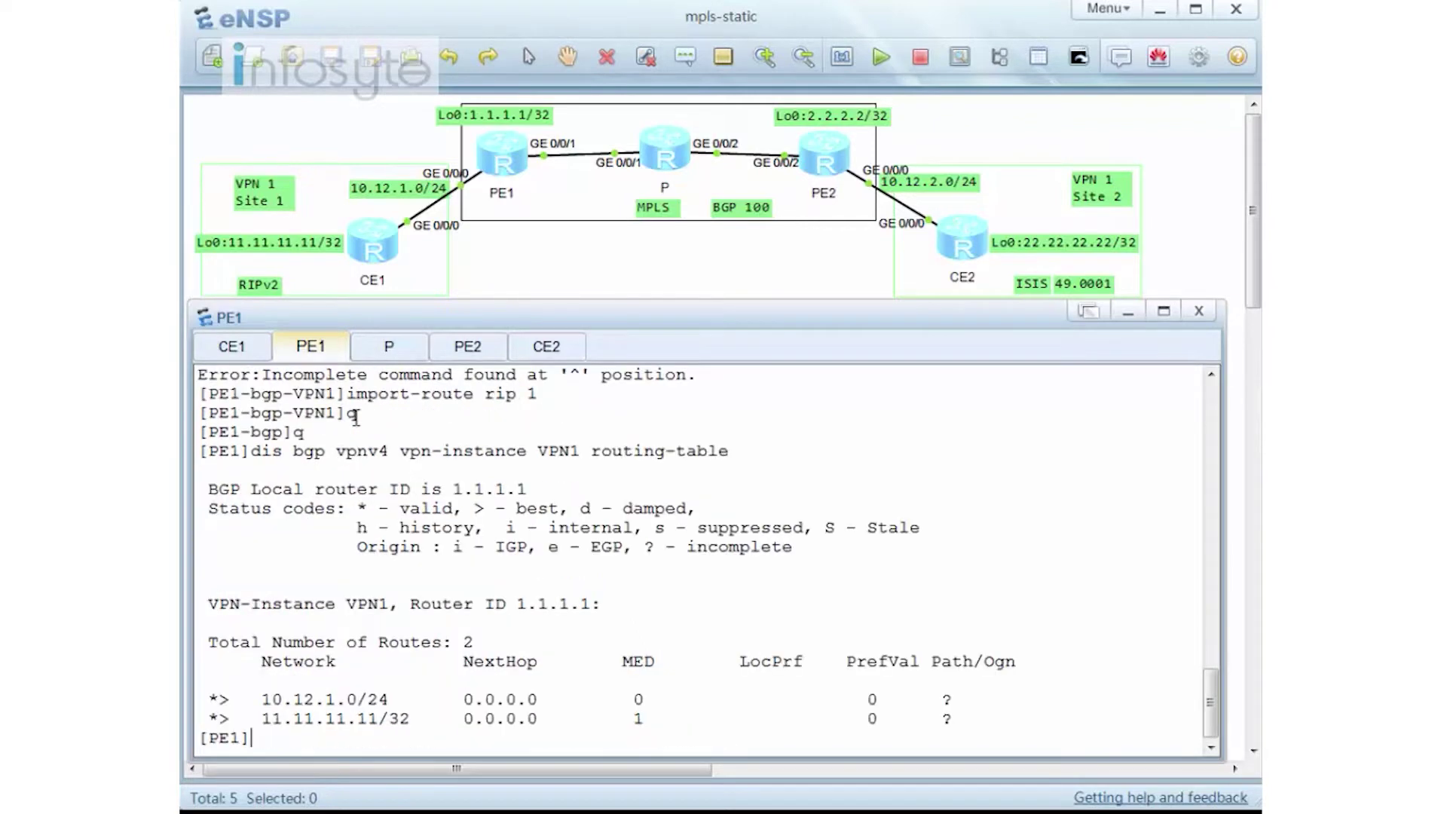
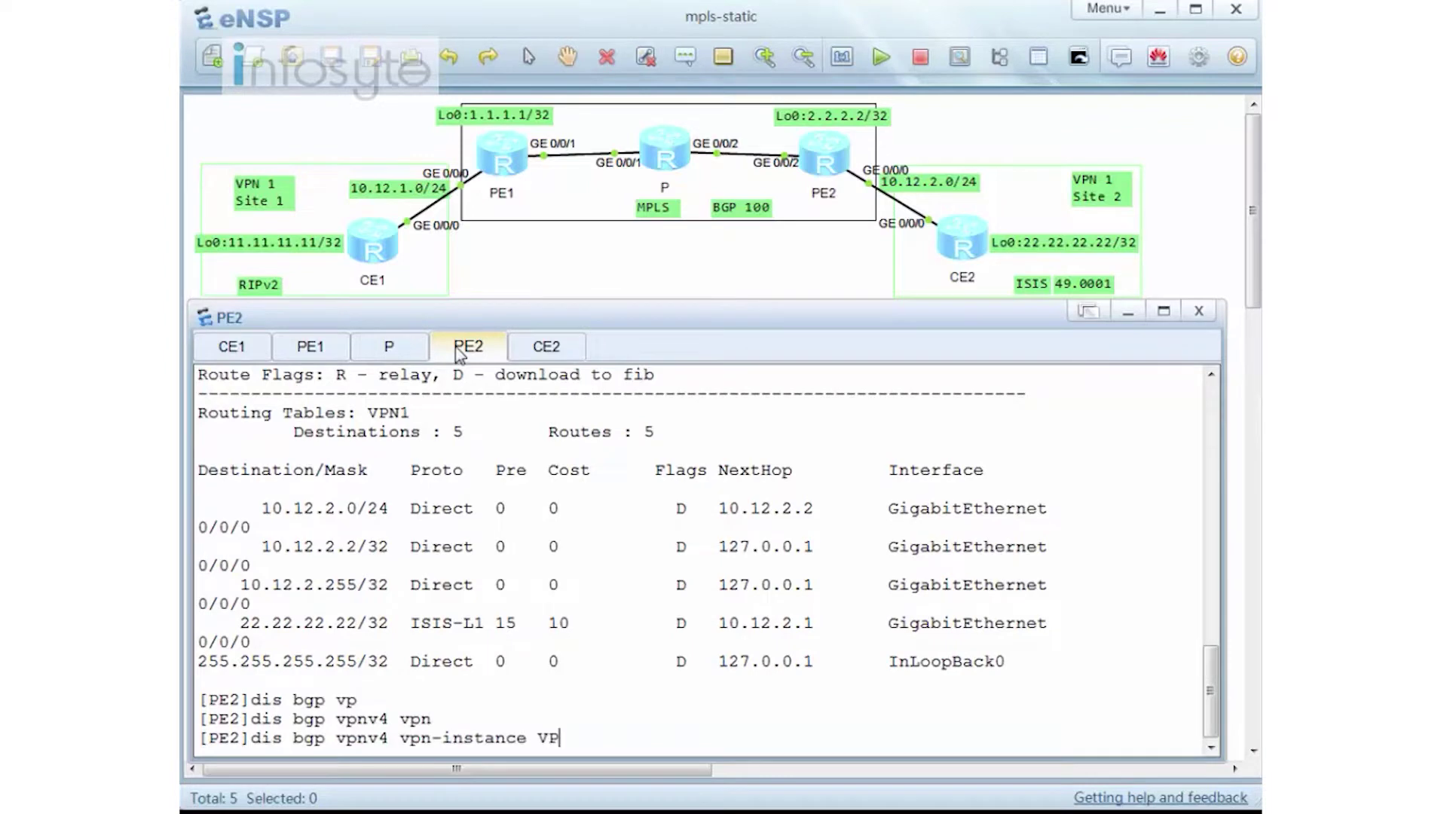
Step: Display the BGP VPNv4 routing table for vpn-instance VPN1 on PE2
key(Tab)
key(Return)
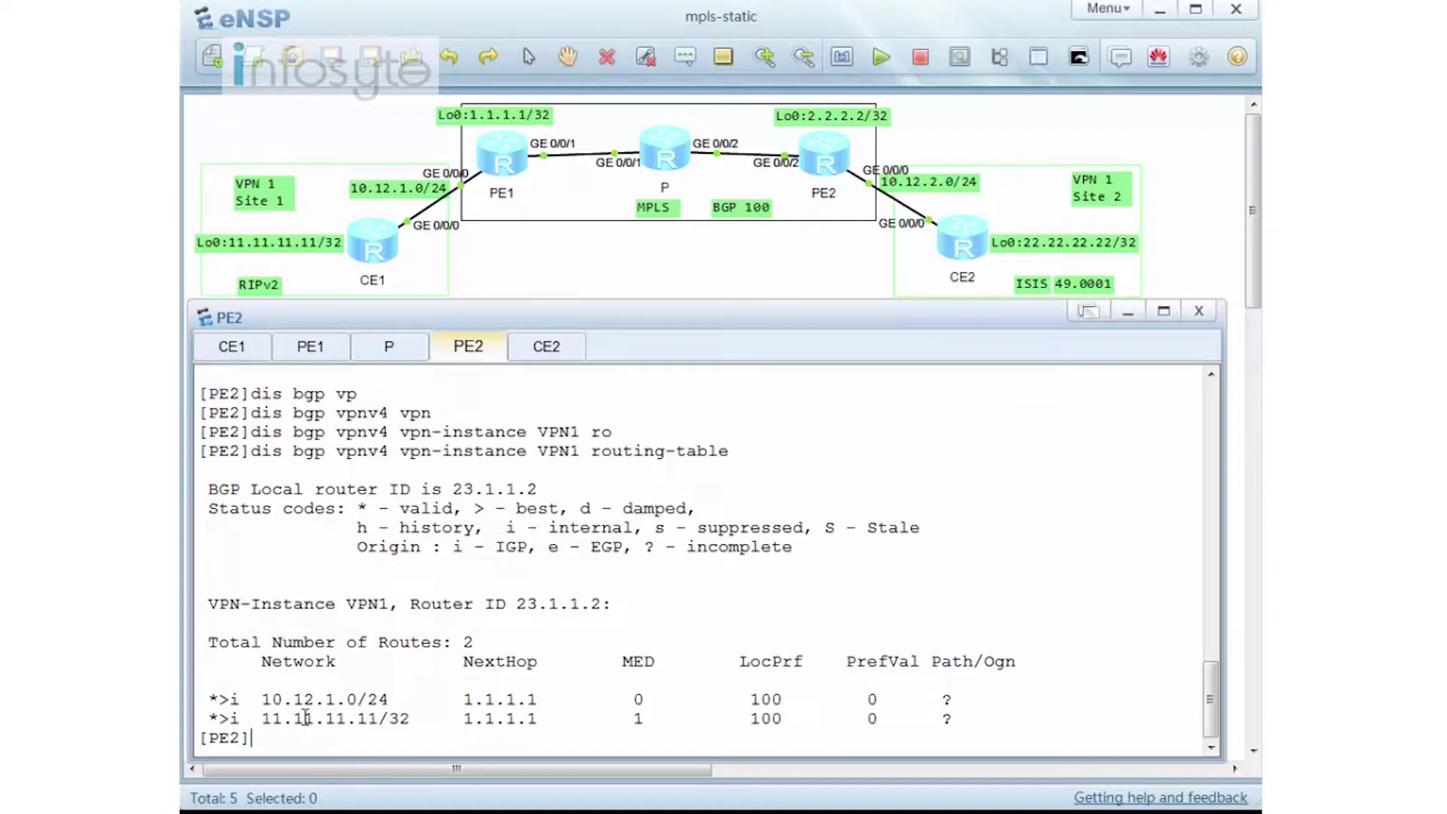
Step: Enter the IPv4 address family view for vpn-instance VPN1 under BGP 100 on PE2
text(bgp 100)
key(Return)
text(ipv)
key(Tab)
text(vp)
key(Tab)
key(BackSpace)
key(BackSpace)
text(-i)
key(Tab)
text(VPN1)
key(Return)
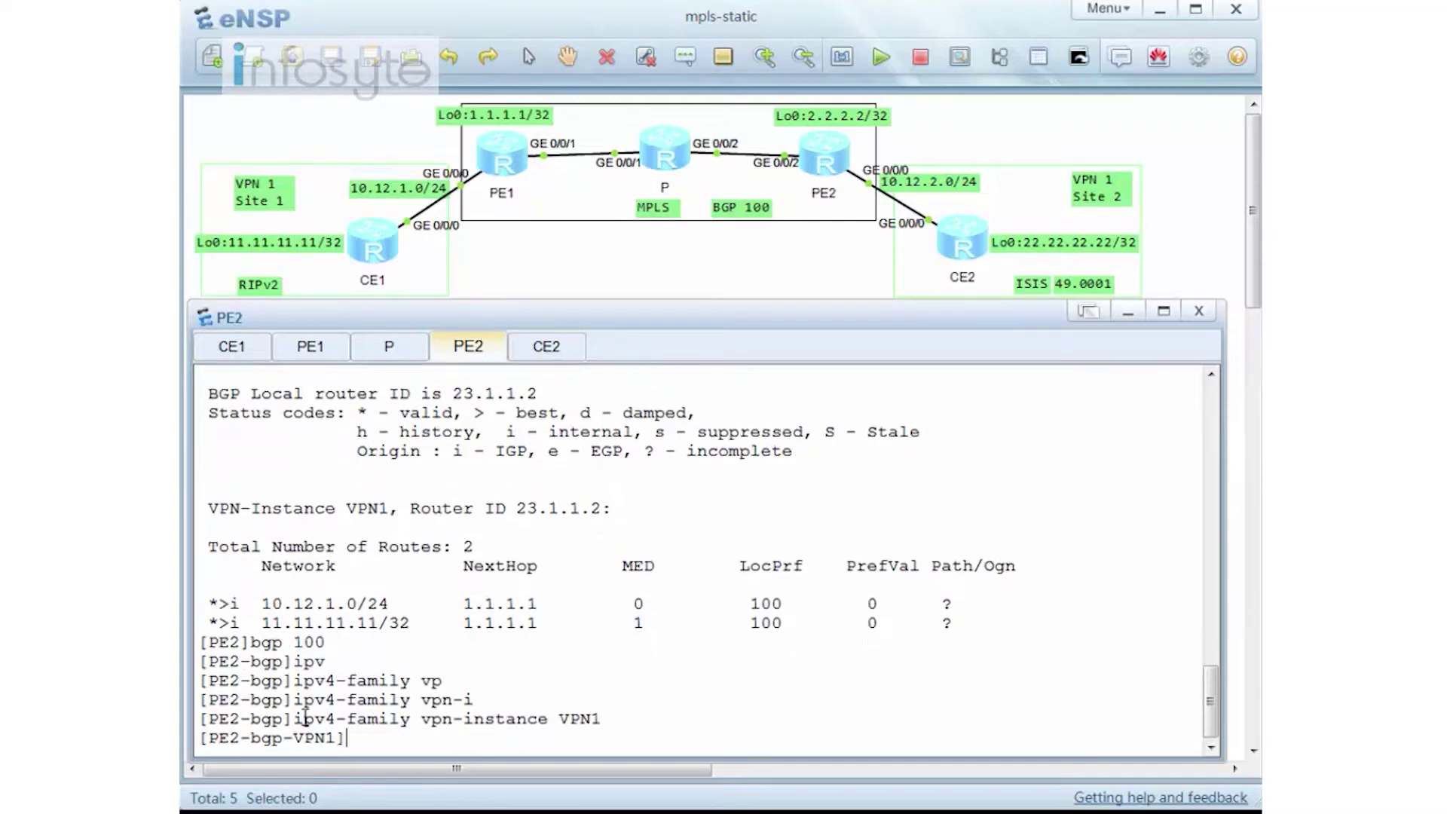
Step: Import the routes of IS-IS process 1 into PE2's BGP VPN1 address family and return to the system view
text(imp)
key(Tab)
text(isis 1)
key(Return)
text(q)
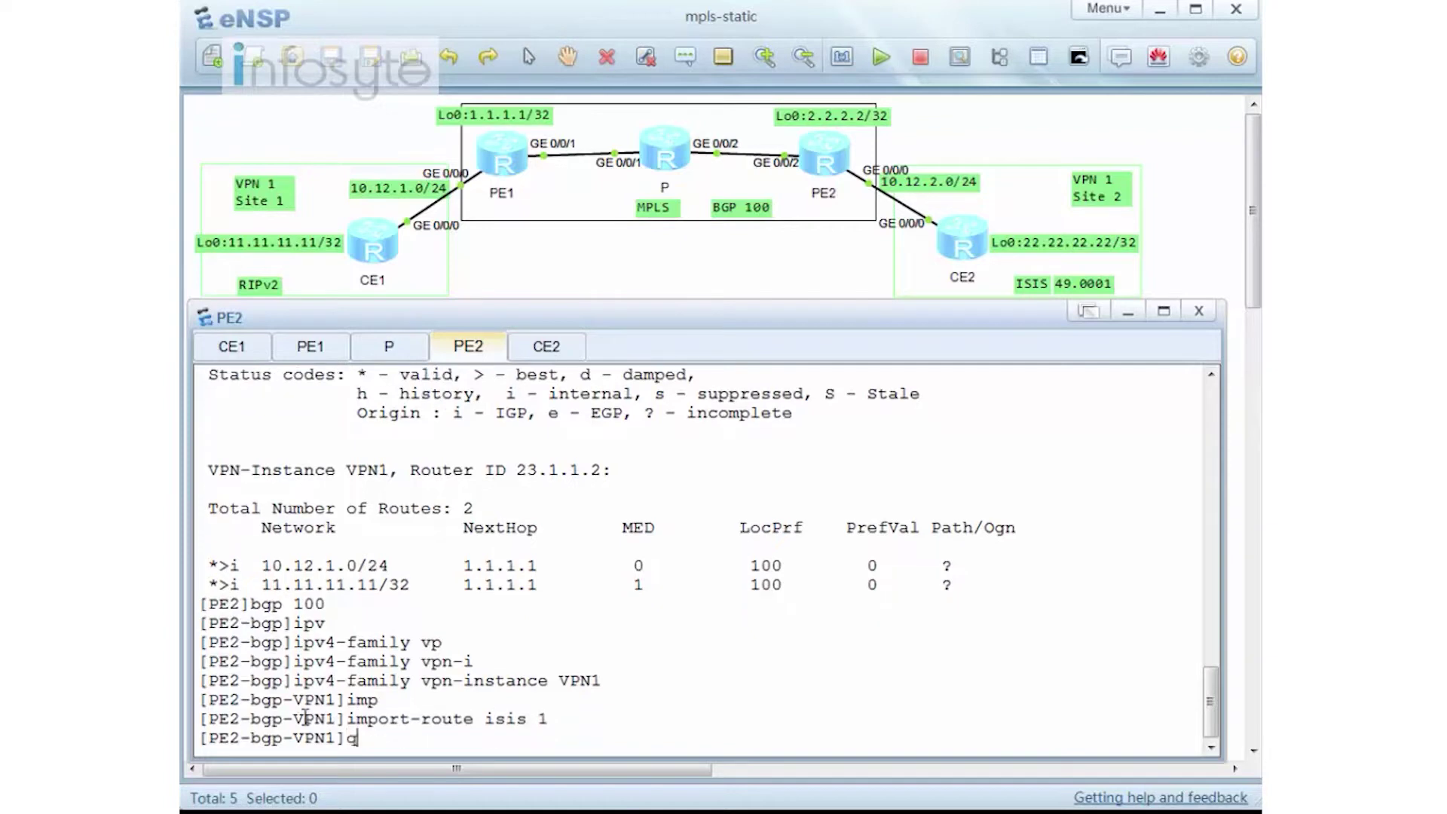
key(Return)
text(q)
key(Return)
Step: Display PE2's BGP VPNv4 routing table for VPN1 again and examine the 22.22.22.22/32 entry
key(Up)
key(Up)
key(Up)
key(Up)
key(Up)
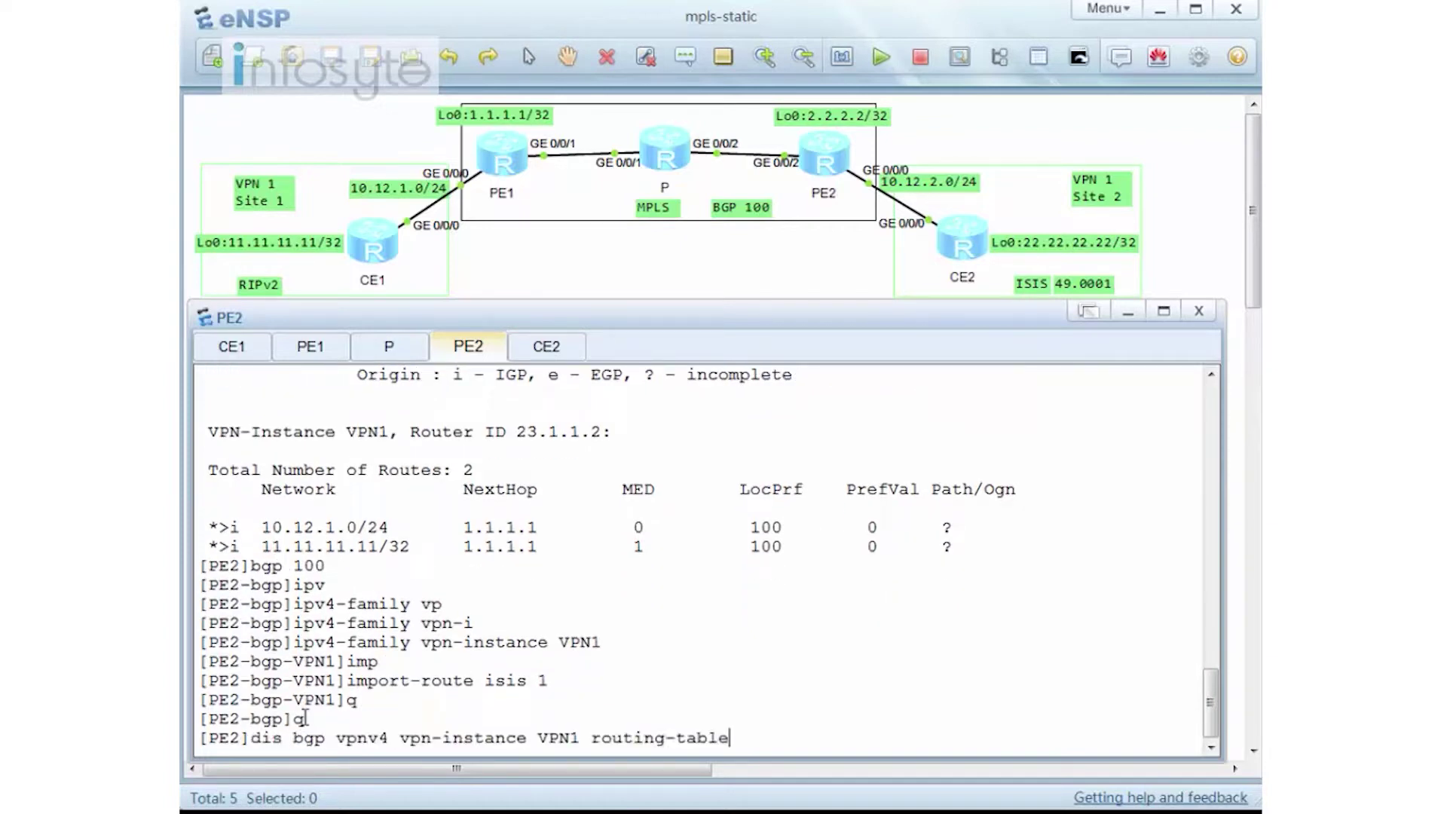
key(Return)
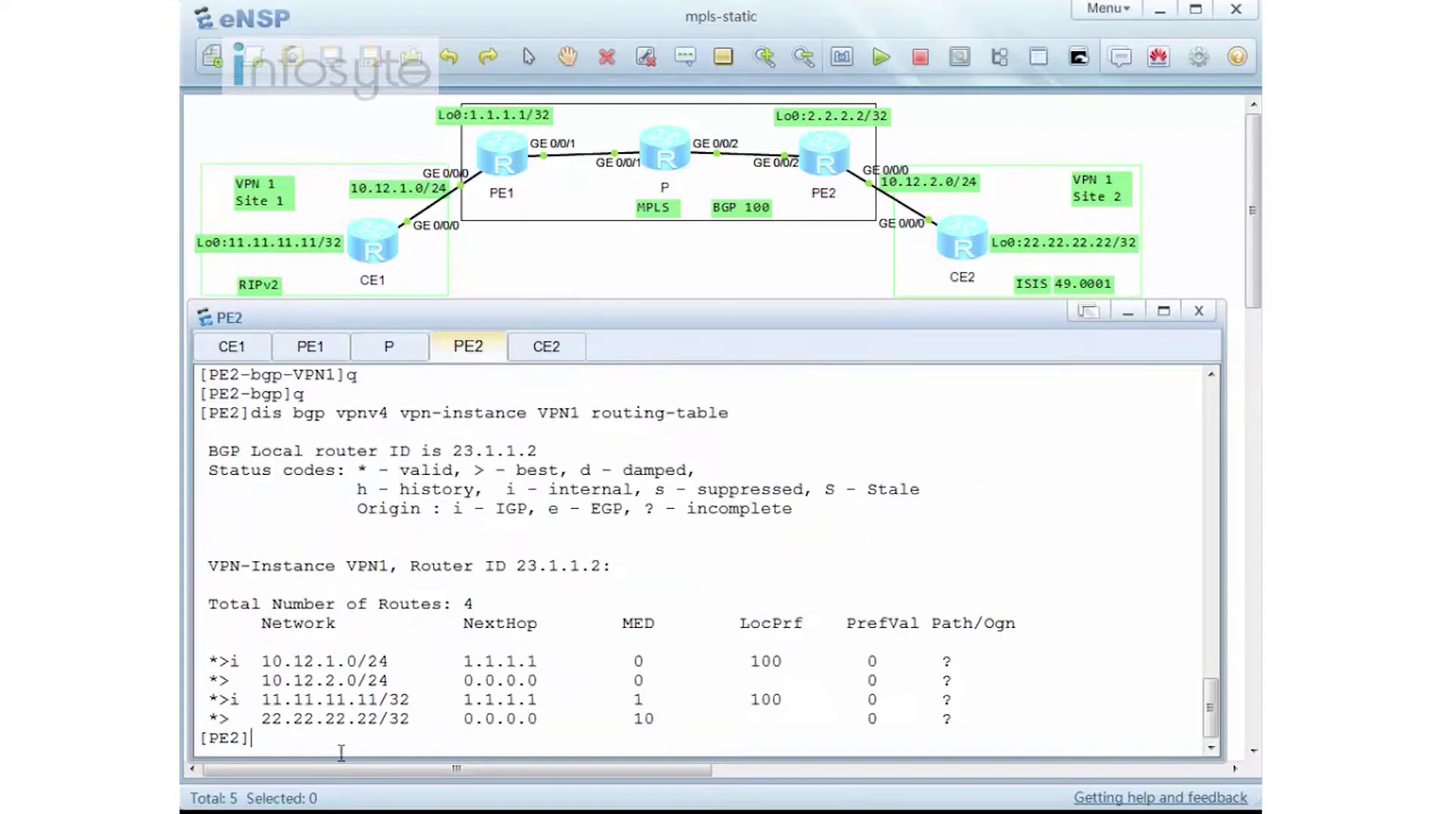
drag(260, 718, 379, 728)
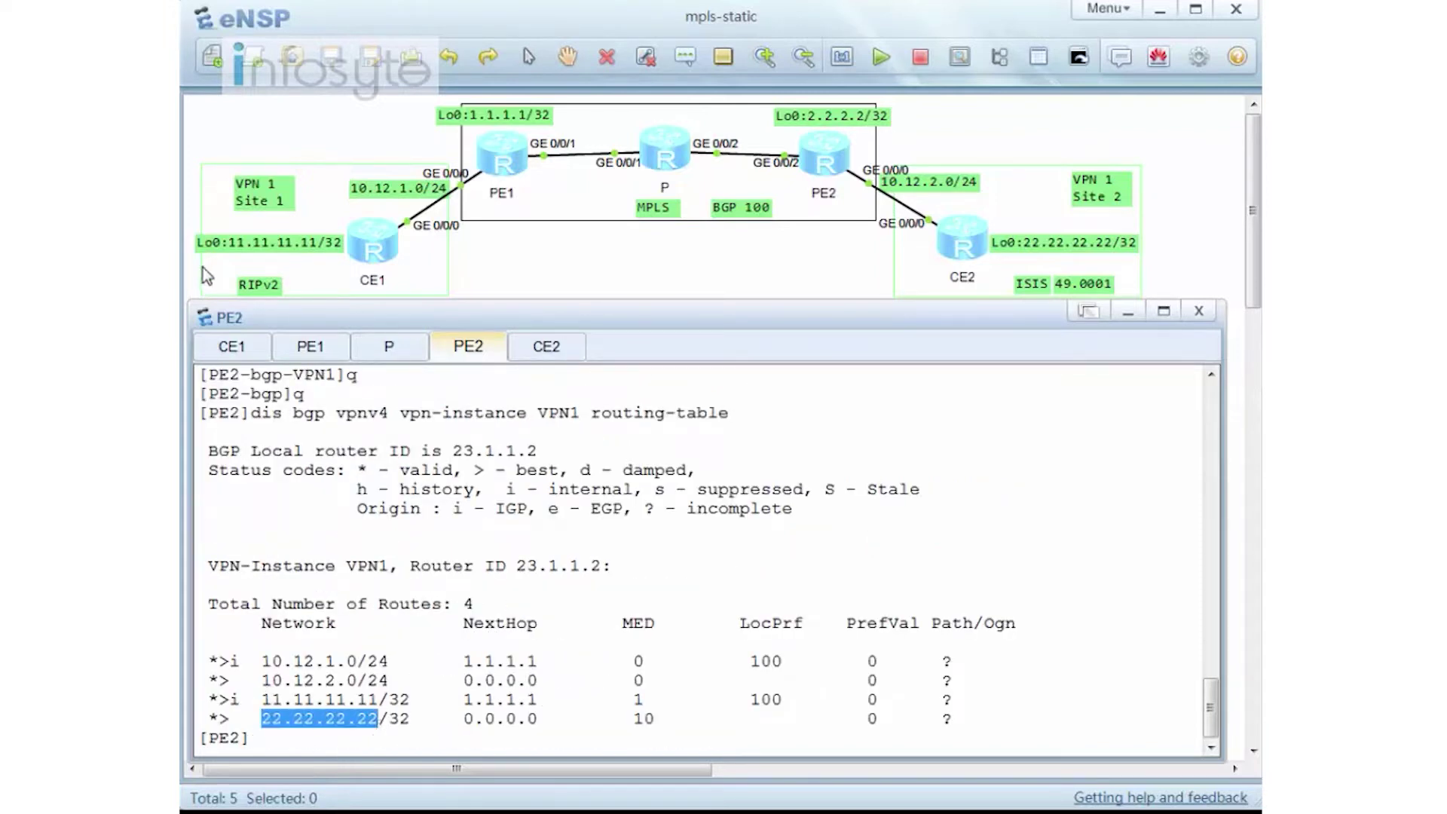
Step: Display the BGP VPNv4 routing table for vpn-instance VPN1 on PE1
click(311, 348)
key(Up)
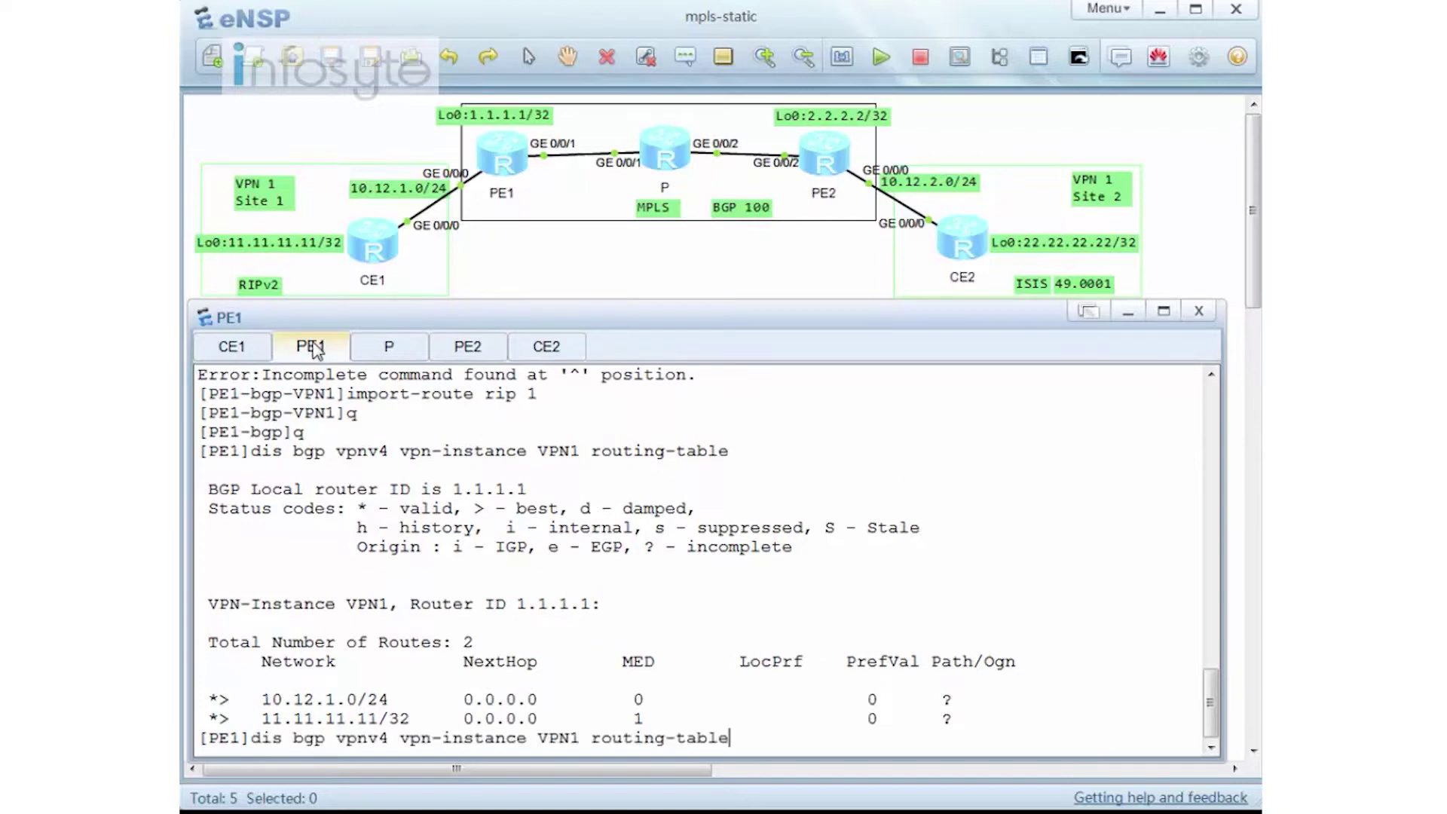
key(Return)
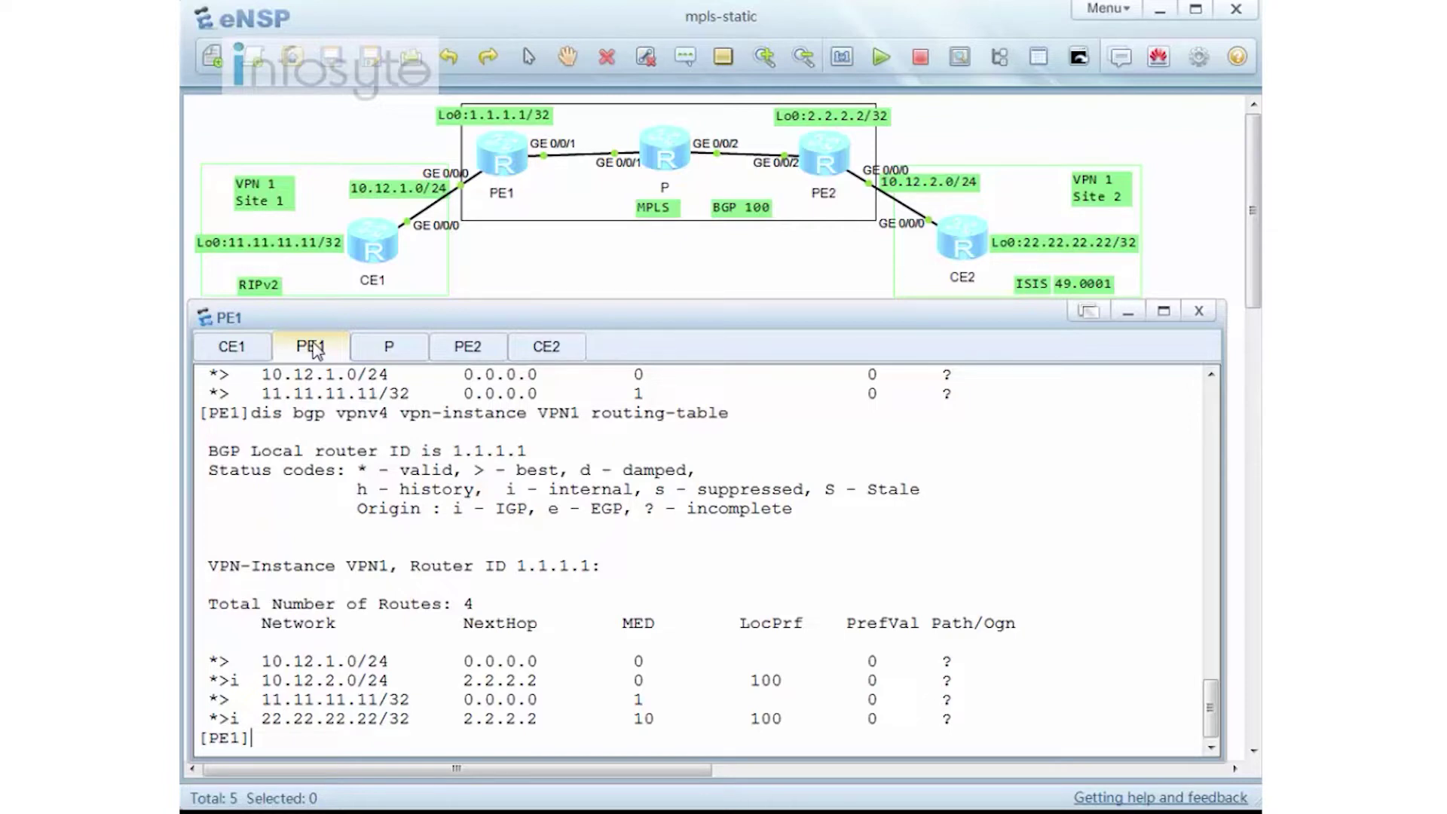
Step: Import the BGP routes into RIP process 1 on PE1
text(rip)
key(Return)
text(imp)
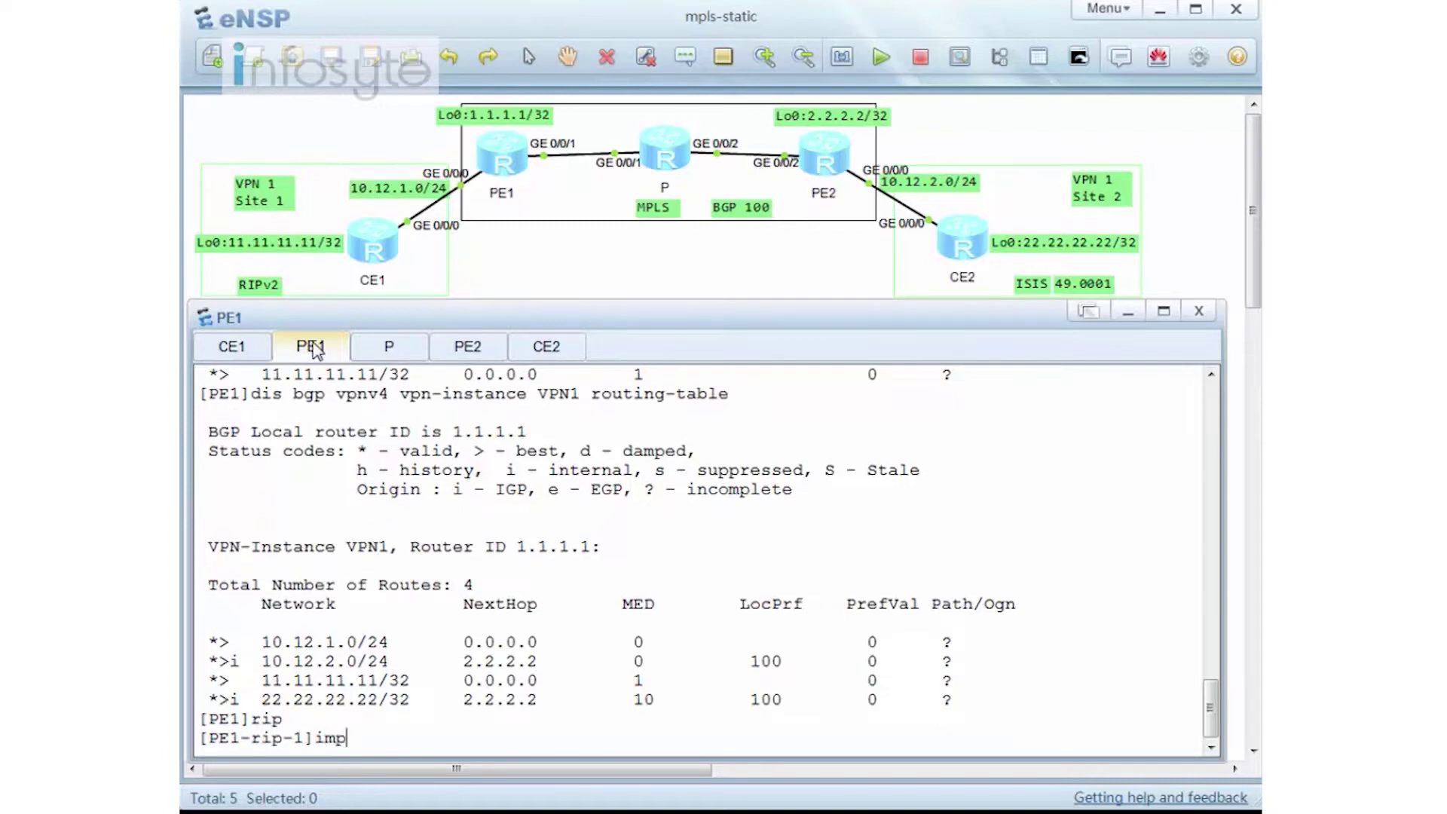
key(Tab)
text(bgp)
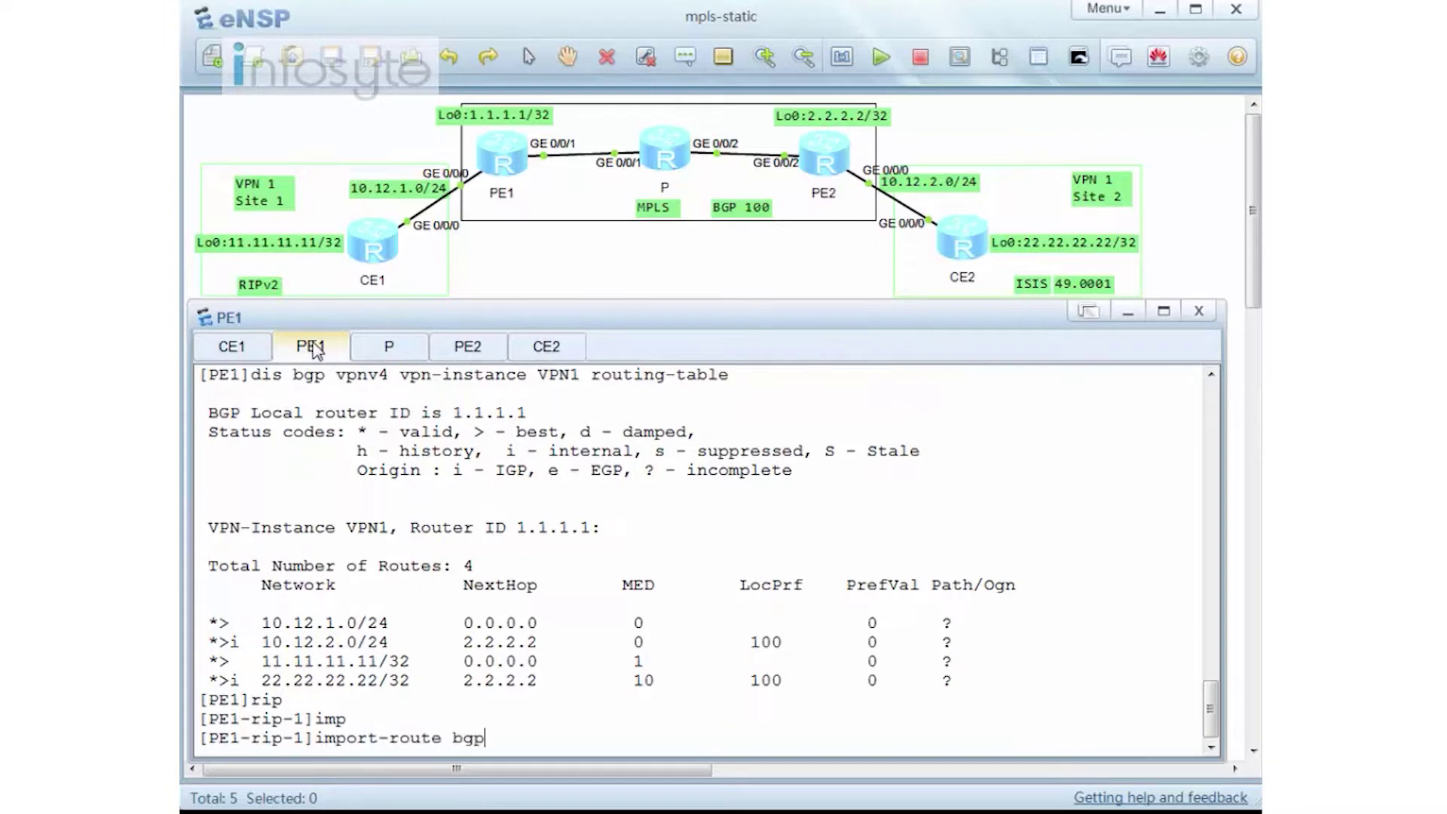
key(Tab)
key(Return)
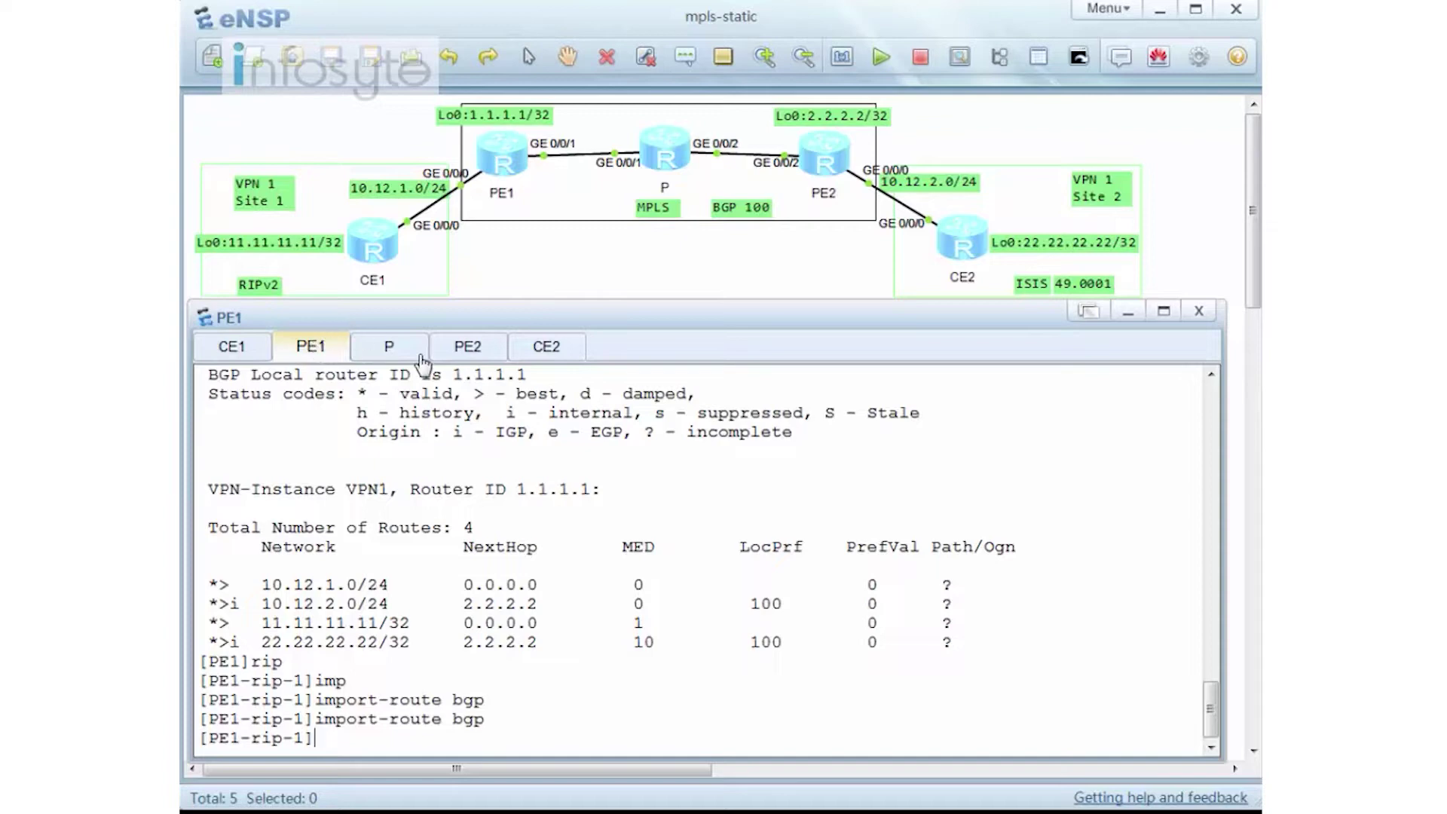
Step: Import the BGP routes into IS-IS process 1 on PE2
click(467, 349)
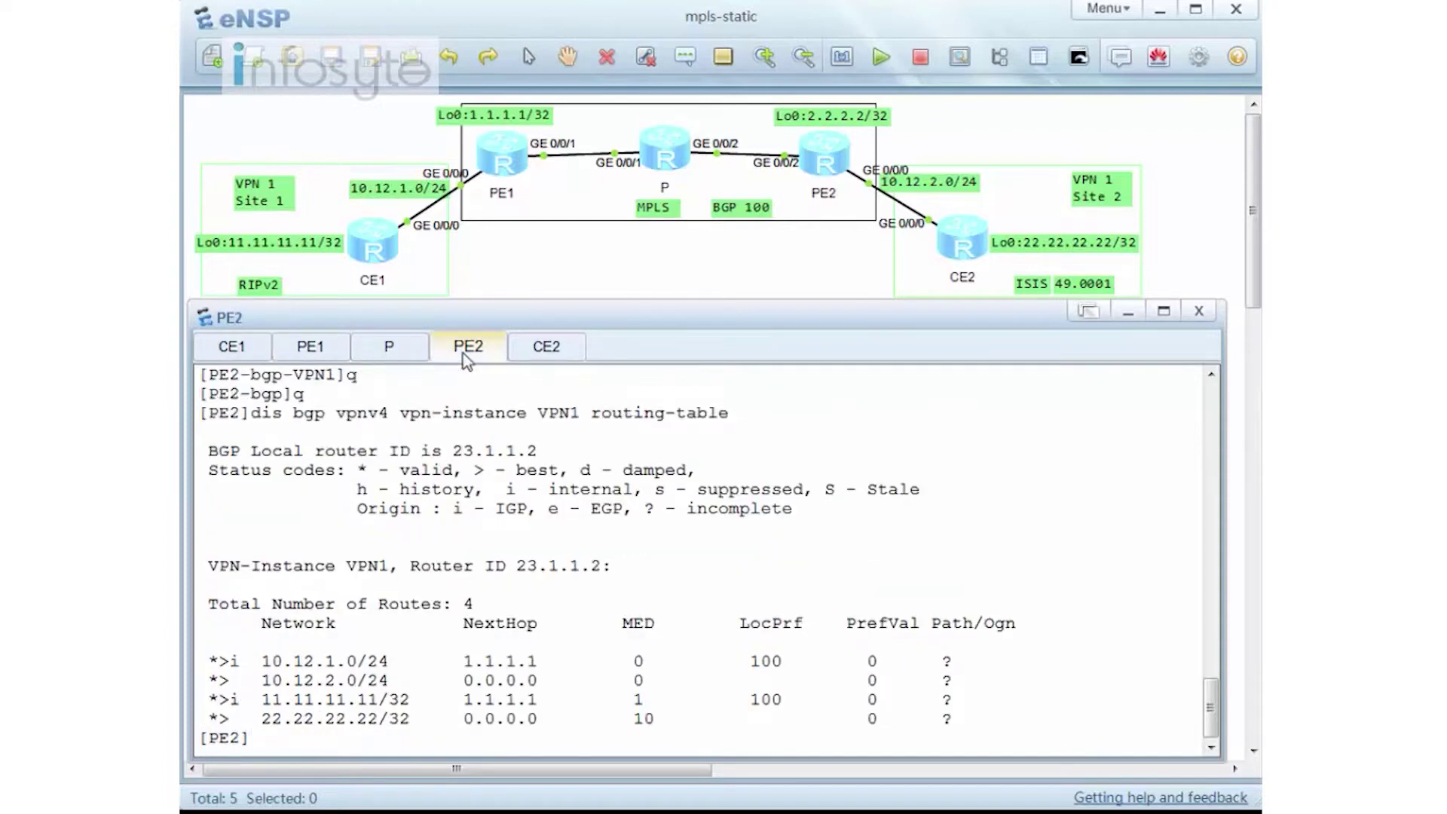
key(Return)
key(Return)
text(isis)
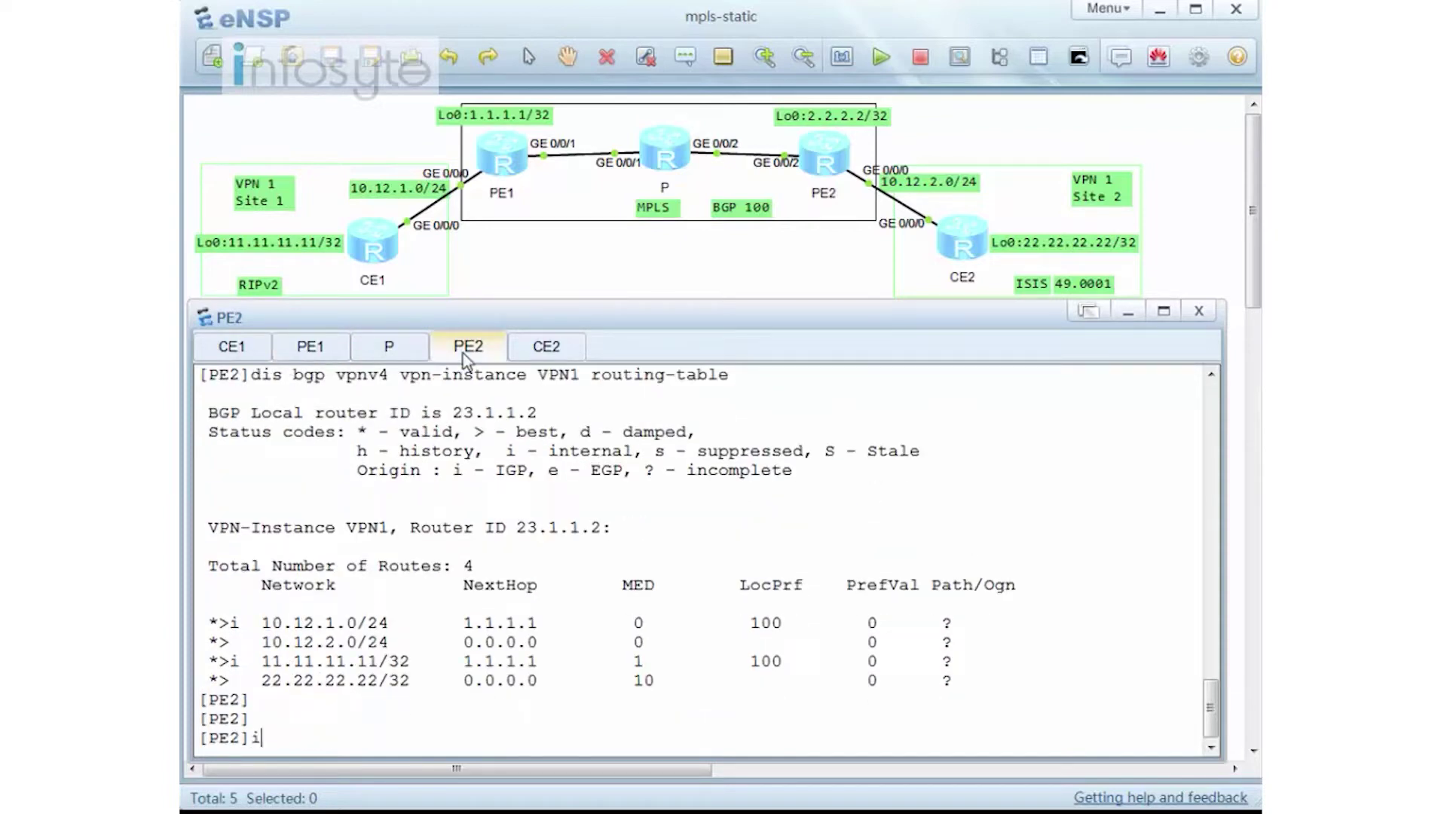
key(Return)
text(imp)
key(Tab)
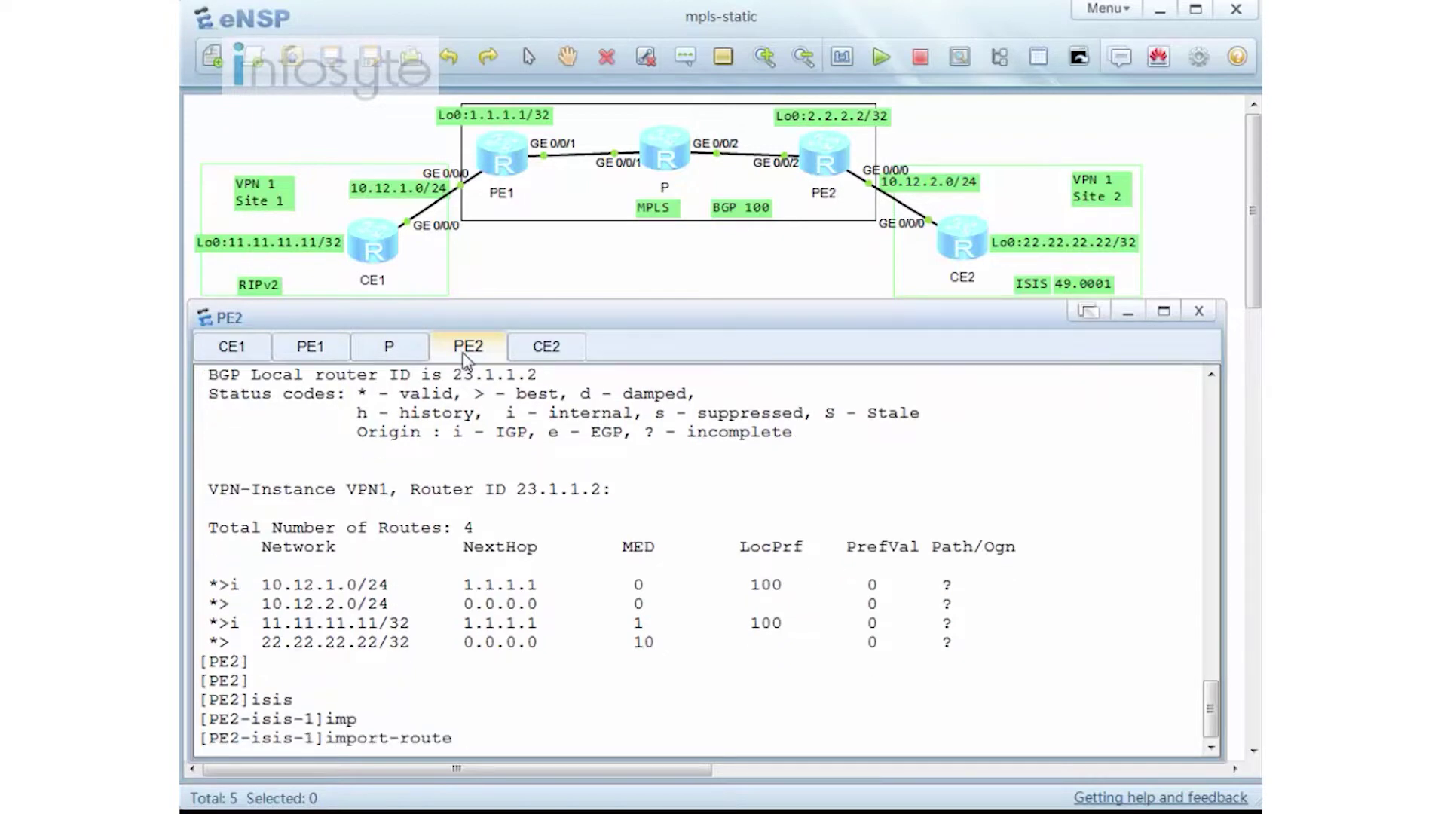
text(bgp)
key(Return)
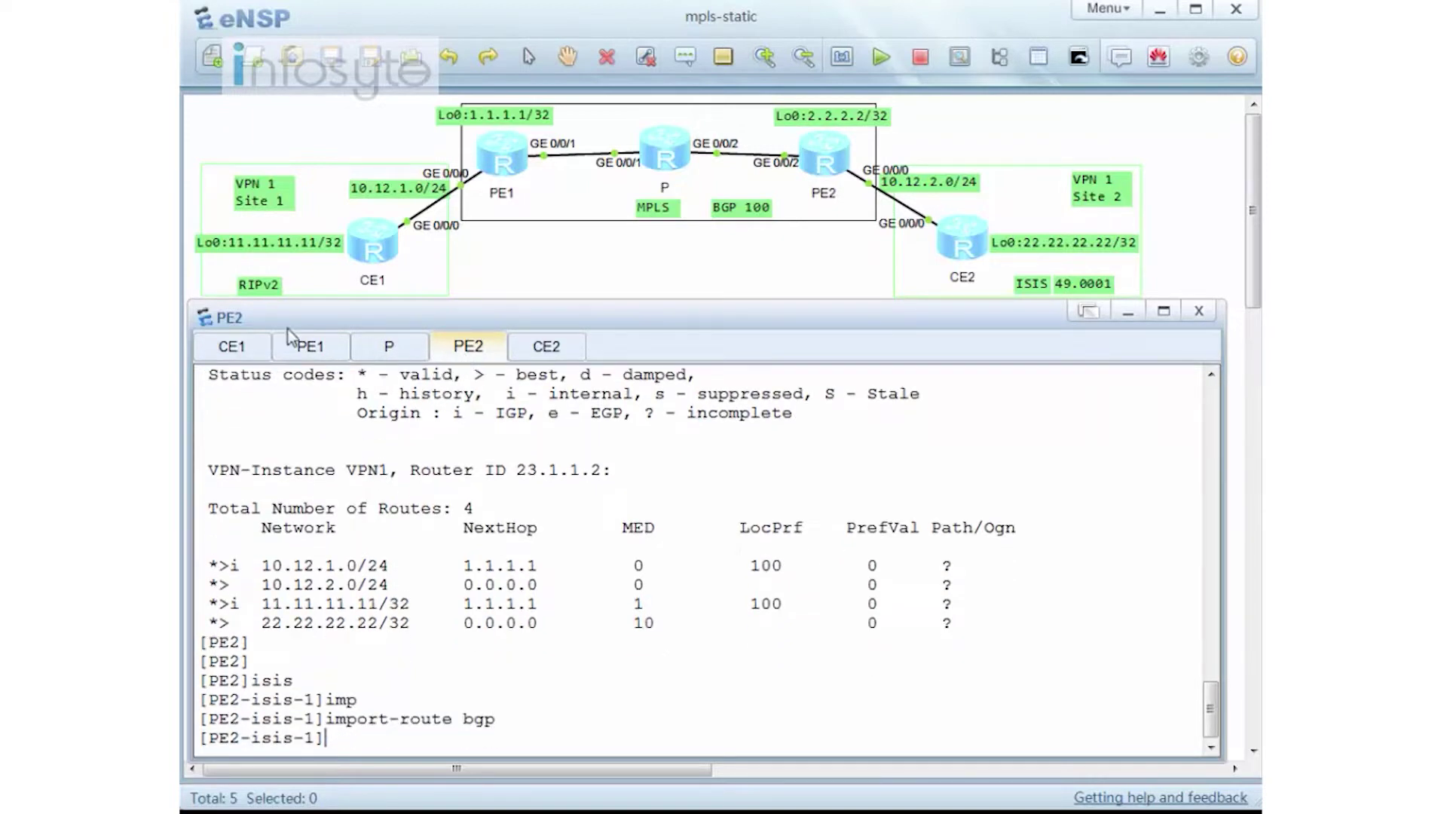
Step: Display the IP routing table on CE1
click(245, 354)
key(Return)
key(Return)
key(Return)
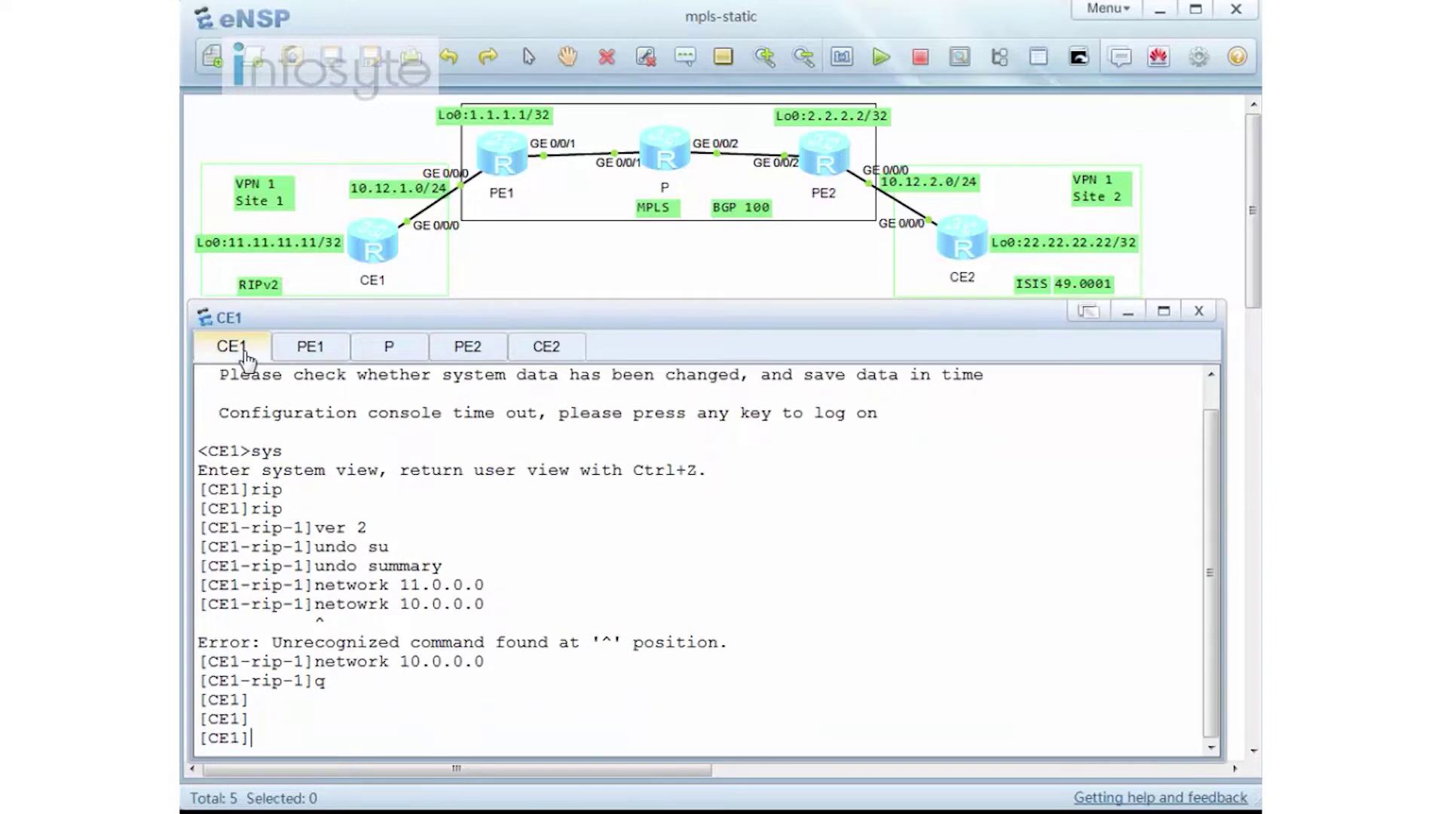
text(dis ip ro)
key(Tab)
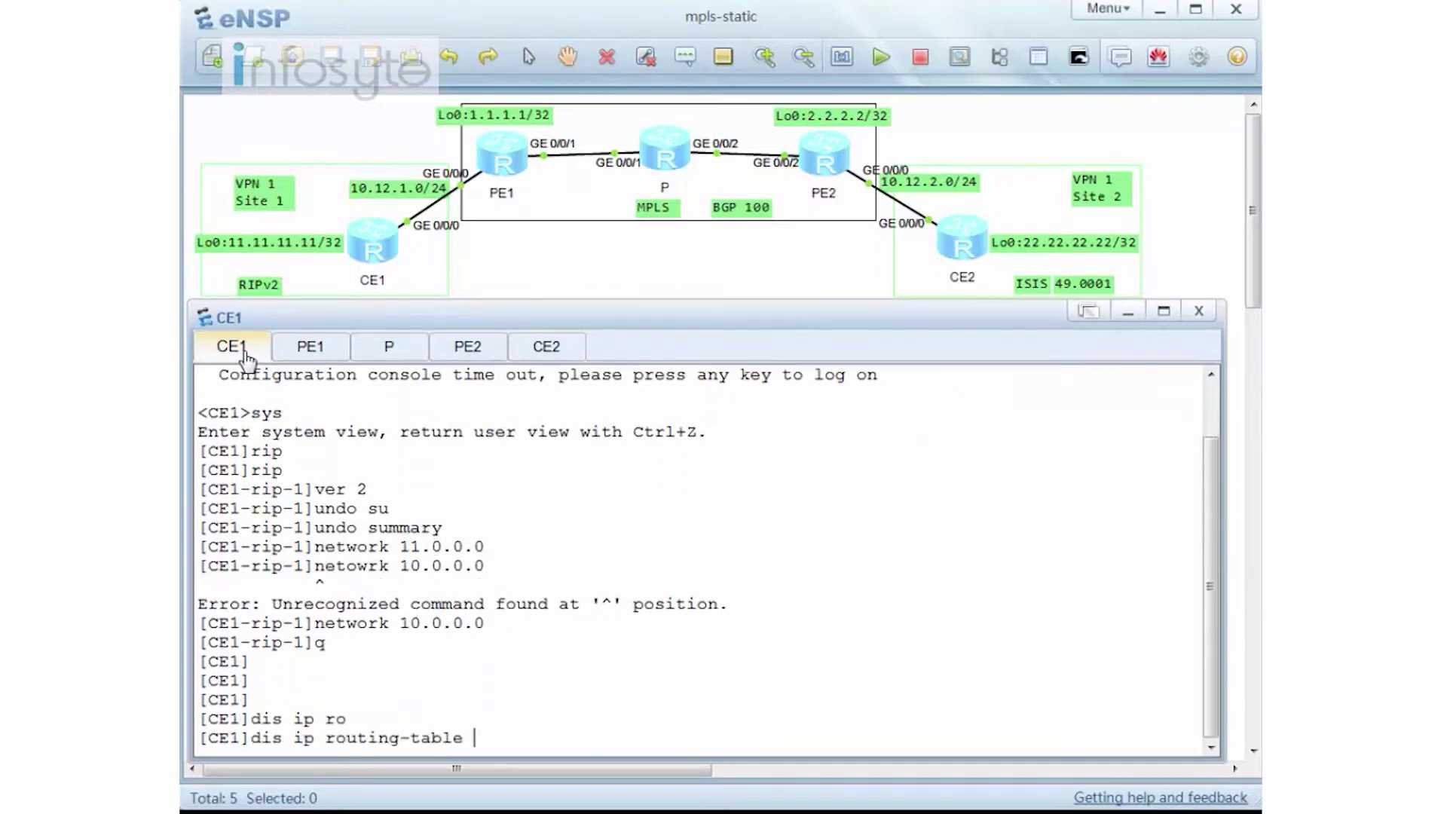
key(Return)
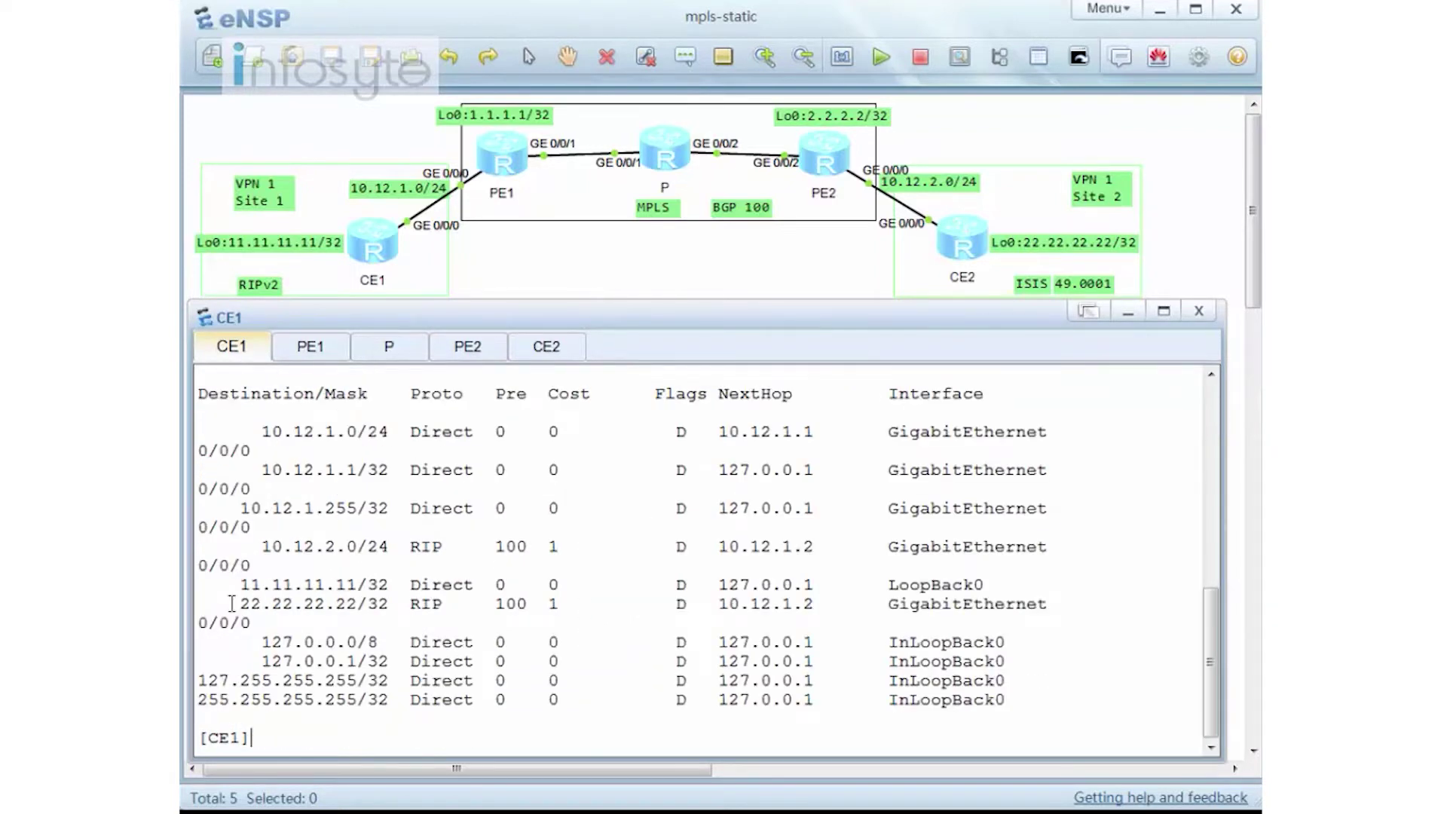
Step: Examine the 22.22.22.22/32 route in CE1's routing table and ping 22.22.22.22 from CE1
drag(234, 603, 379, 608)
drag(528, 607, 405, 613)
text(ping 22.22.22.22)
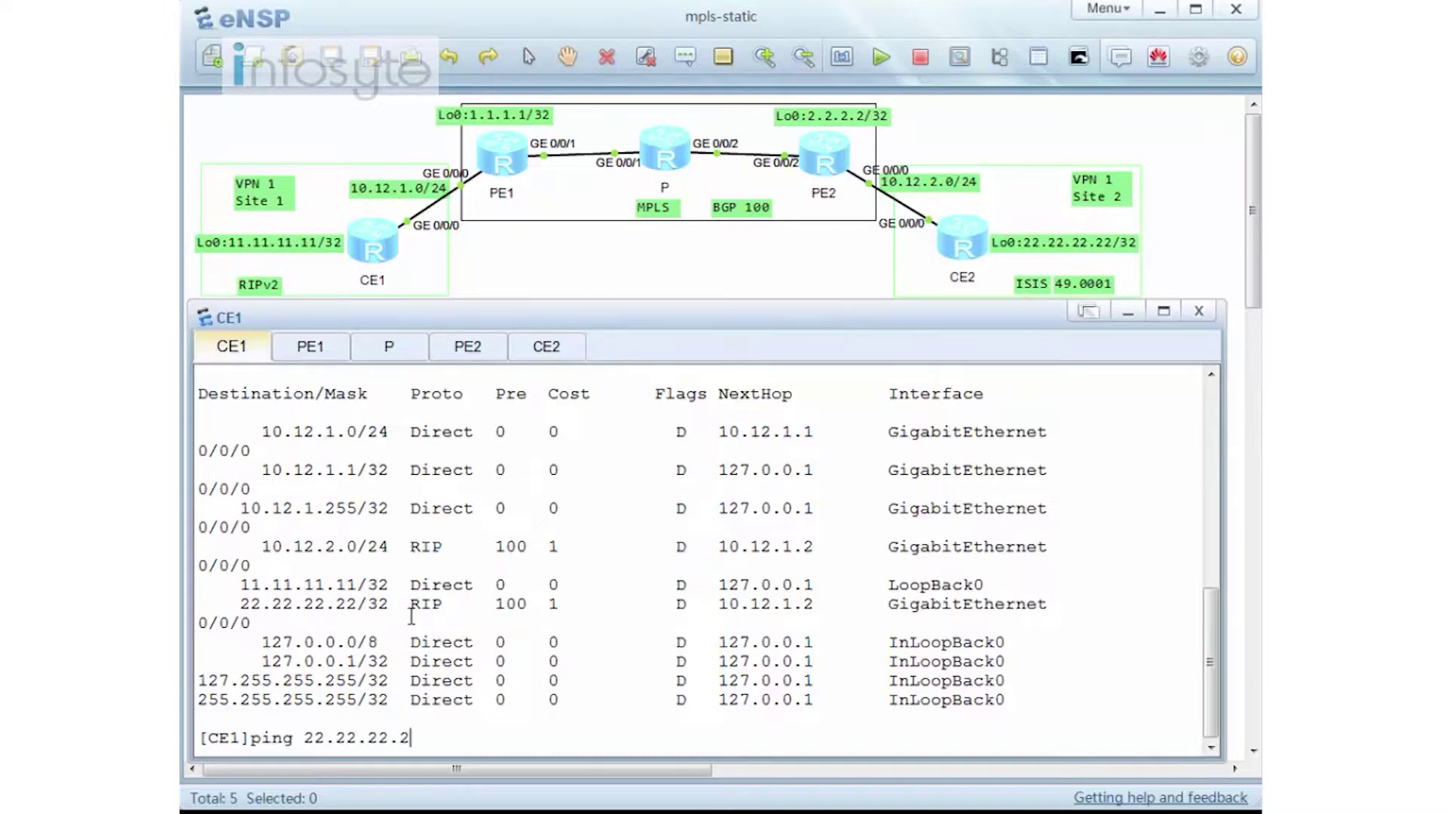
key(Return)
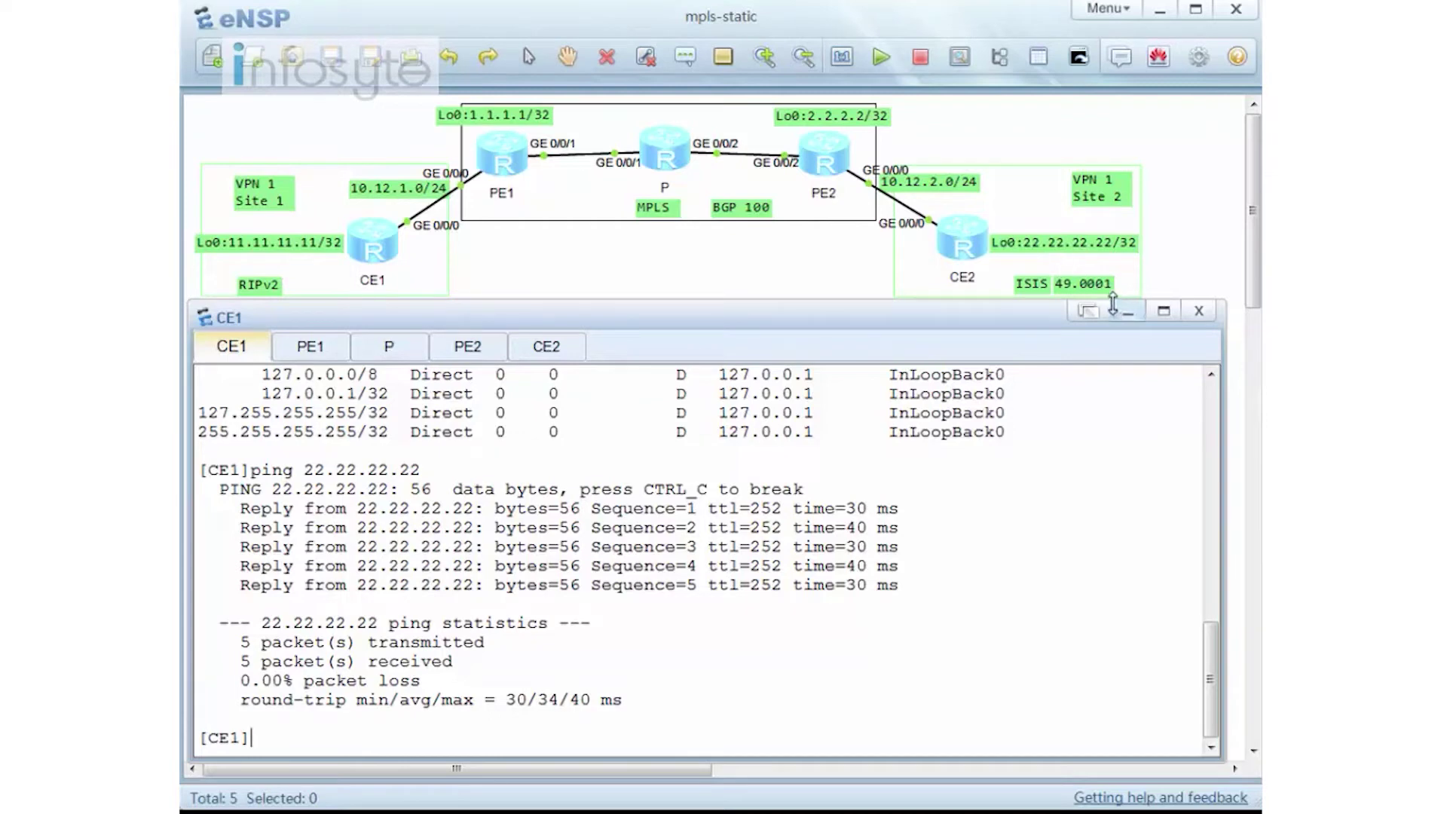
Step: Change the RIPv2 label under Site 1 in the topology to OSPF
double_click(269, 292)
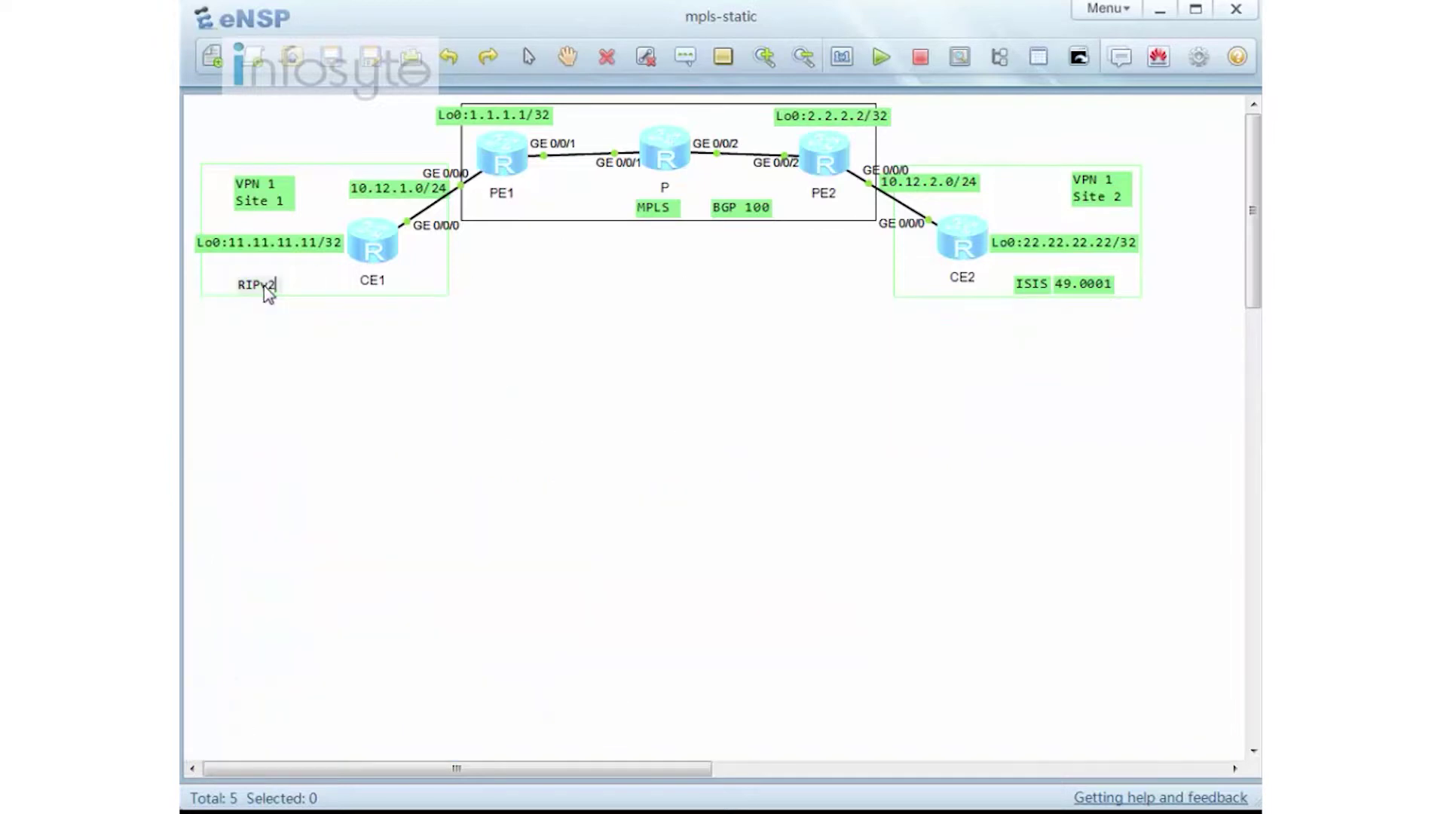
drag(276, 285, 218, 283)
text(OS{F)
key(BackSpace)
key(BackSpace)
text(PF)
Step: Delete the 49.0001 label next to ISIS at Site 2 in the topology
double_click(1050, 289)
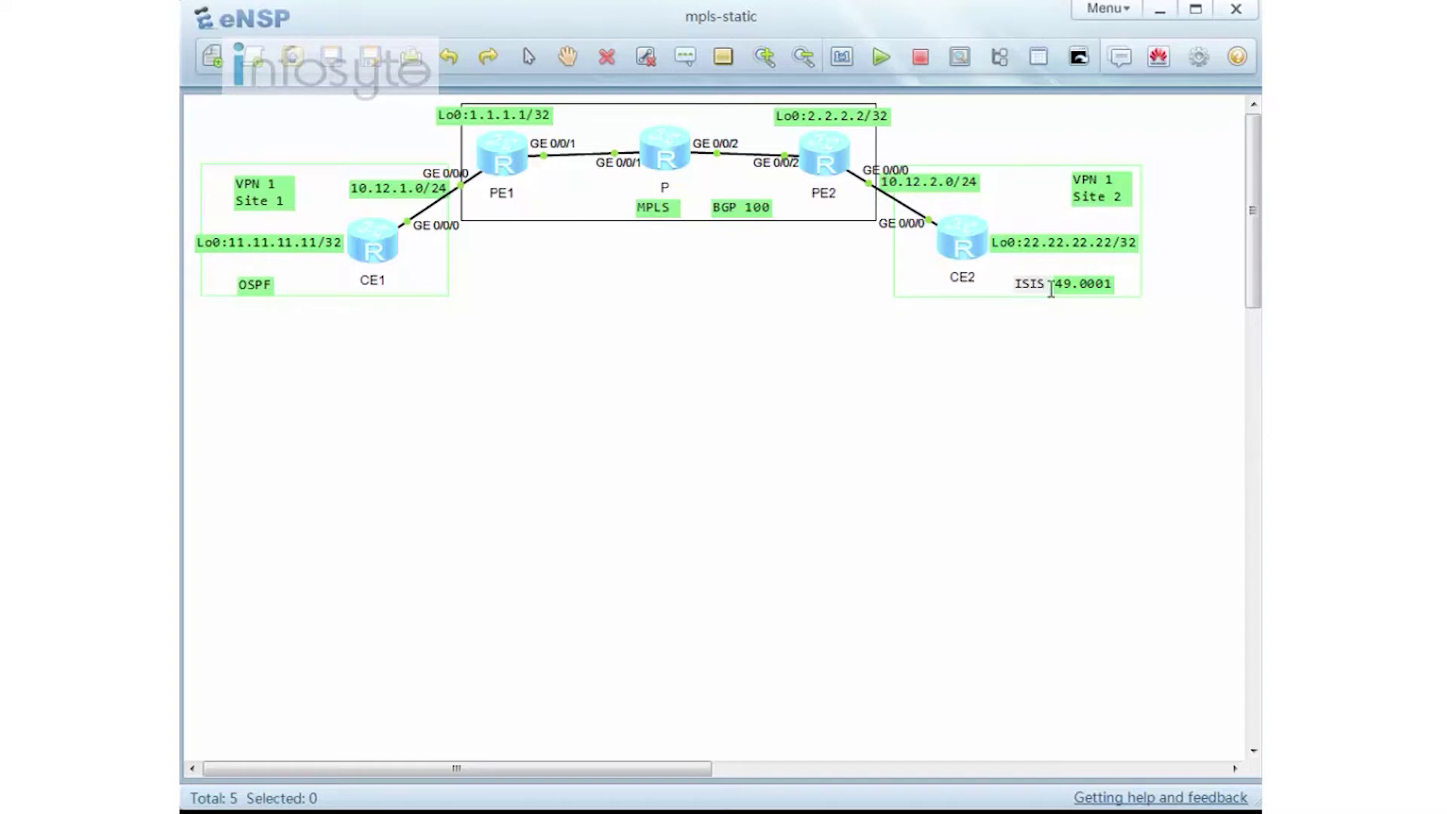
double_click(1104, 291)
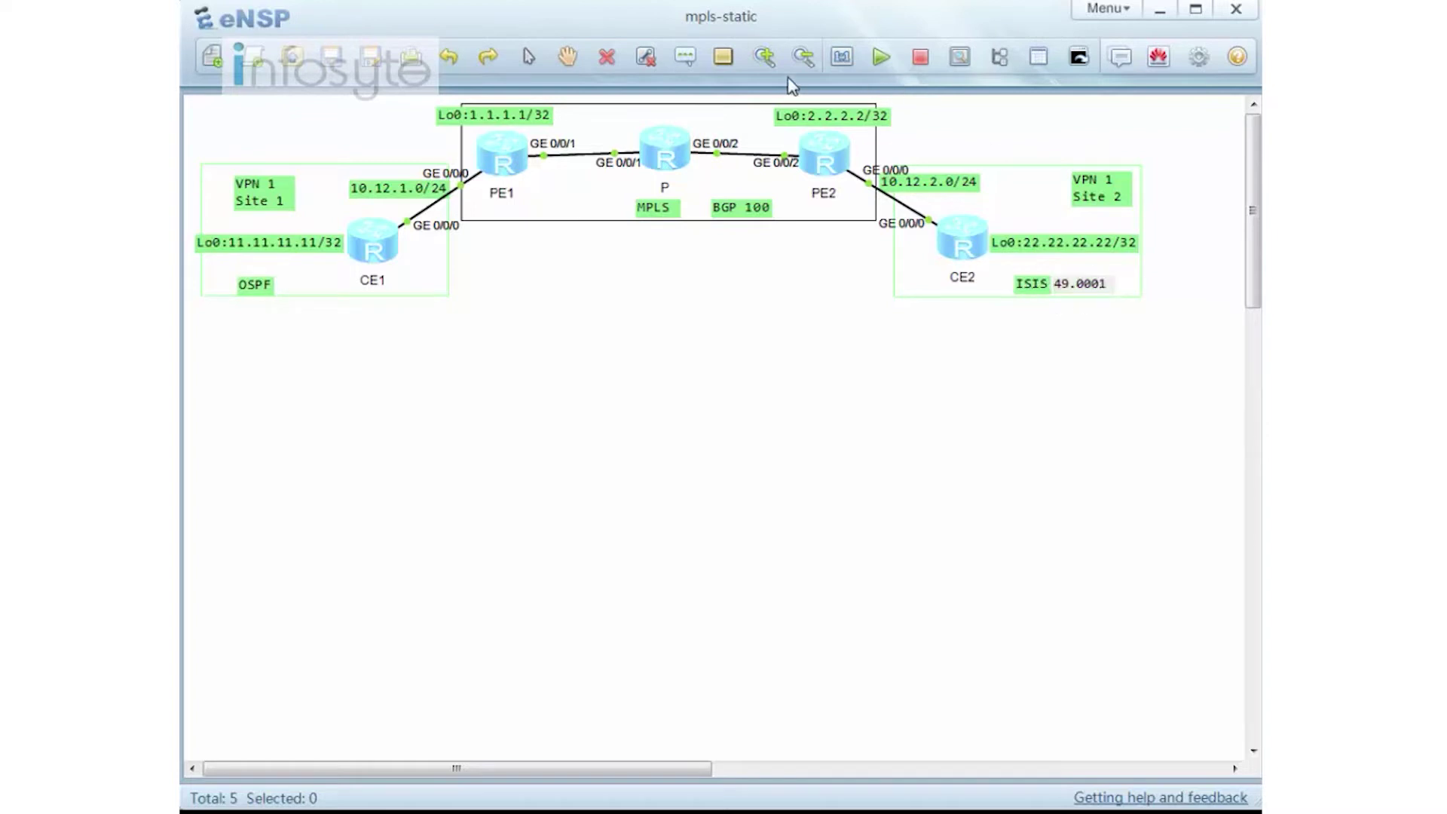
click(608, 57)
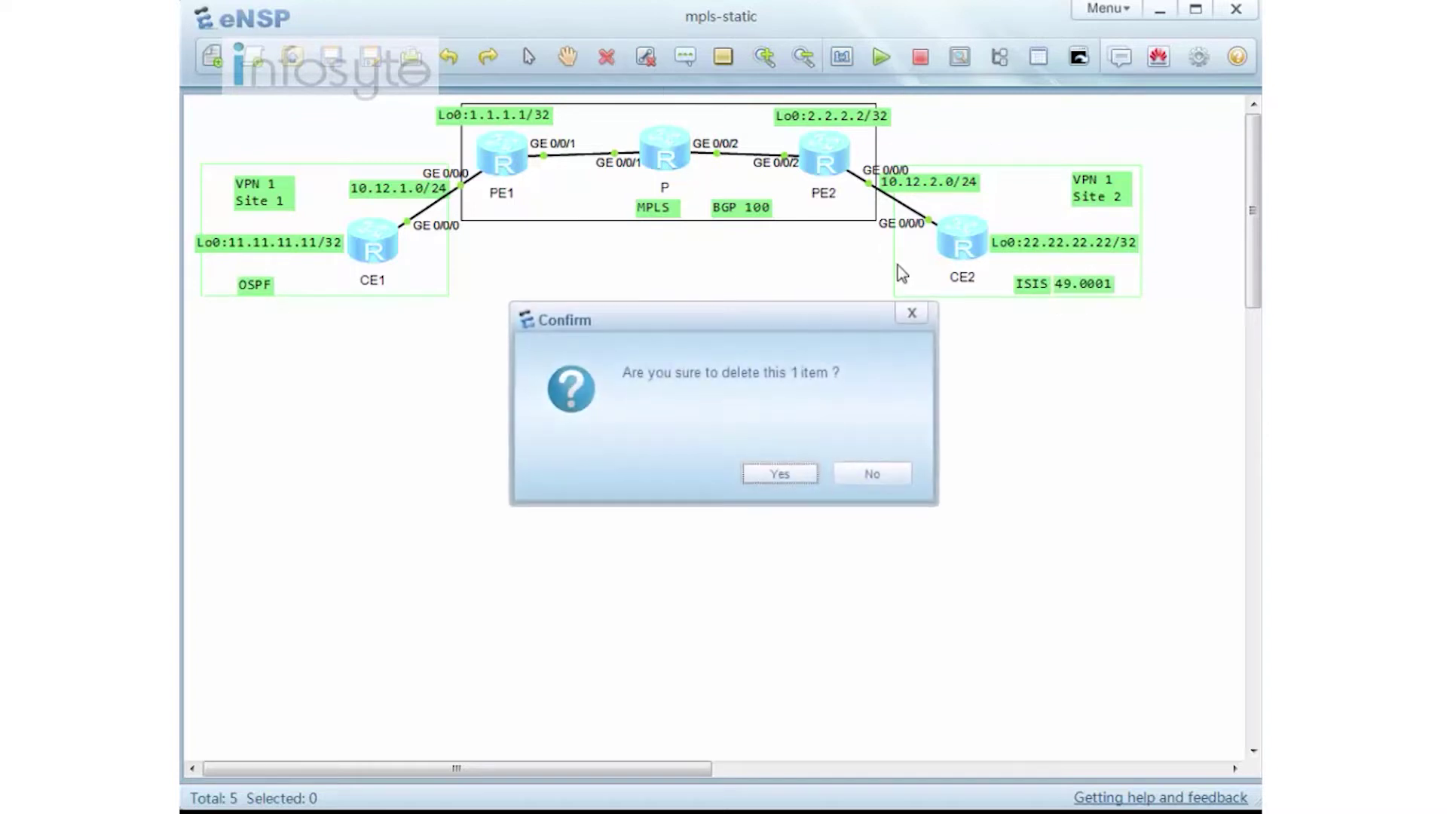
click(807, 473)
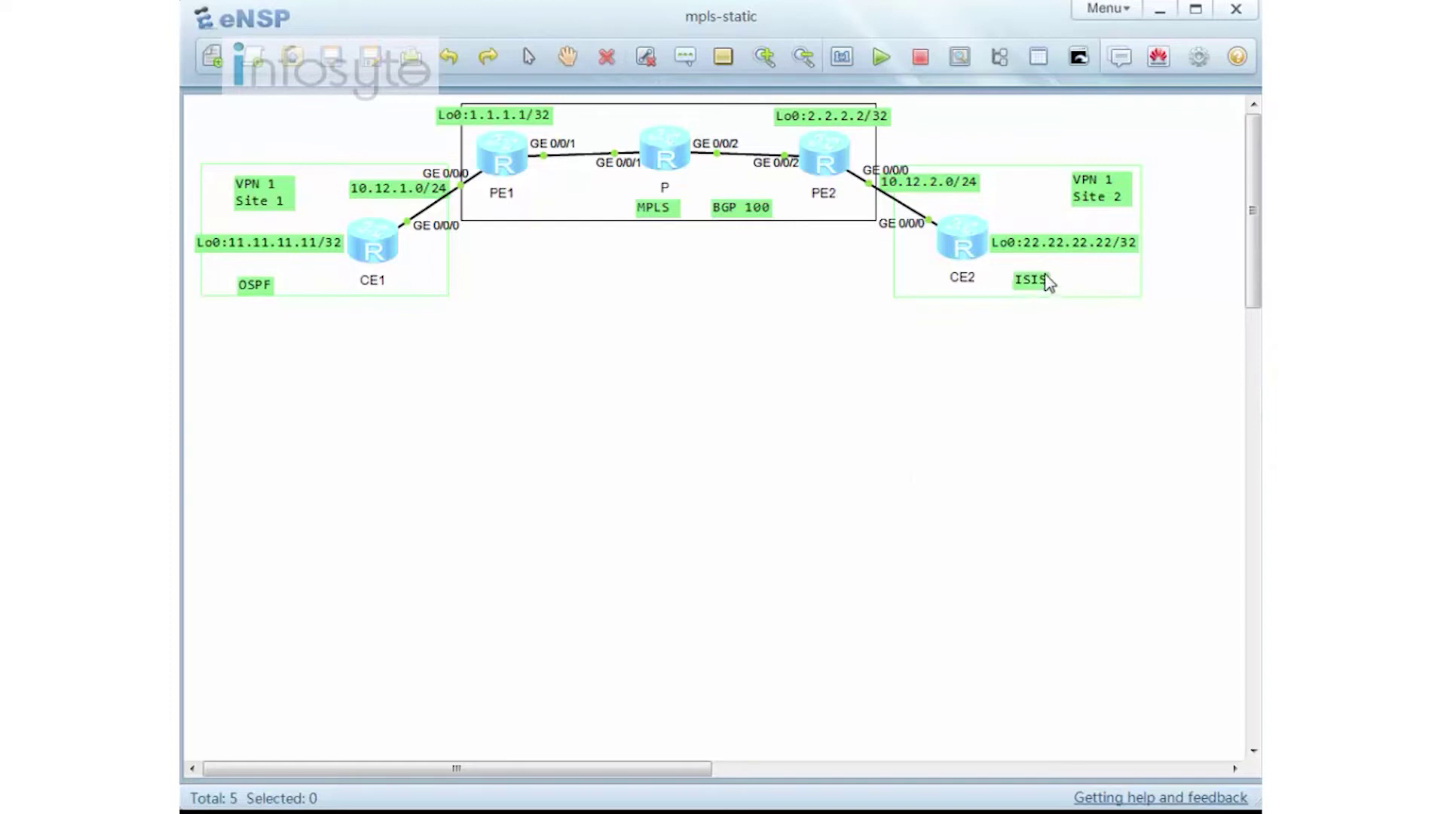
Step: Change the ISIS label at Site 2 to BGP 200 and nudge the OSPF label at Site 1 slightly
double_click(1046, 283)
key(BackSpace)
key(BackSpace)
key(BackSpace)
key(BackSpace)
text(BGP 200)
drag(846, 467, 870, 439)
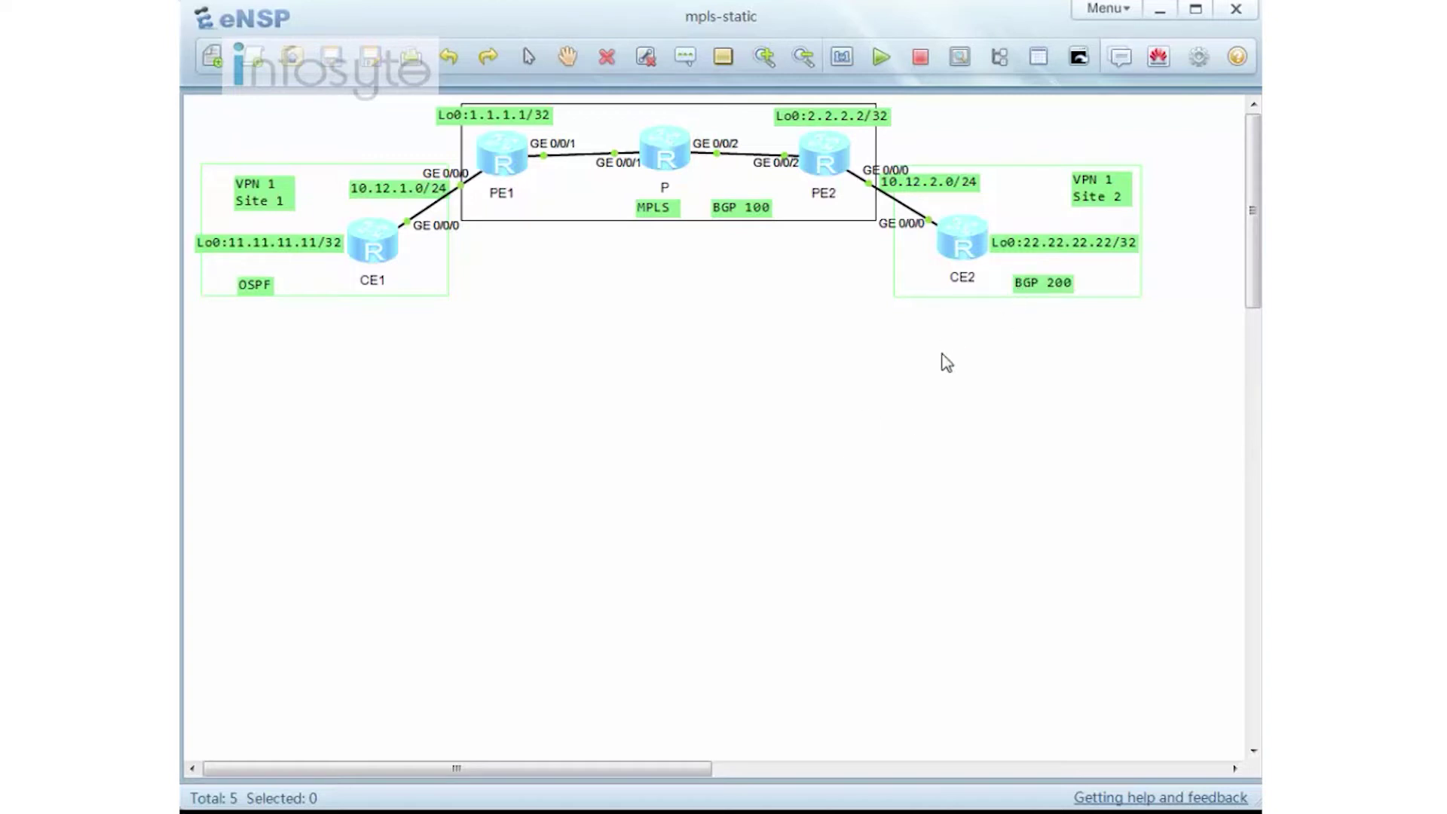
drag(240, 292, 250, 286)
click(1159, 9)
click(1155, 367)
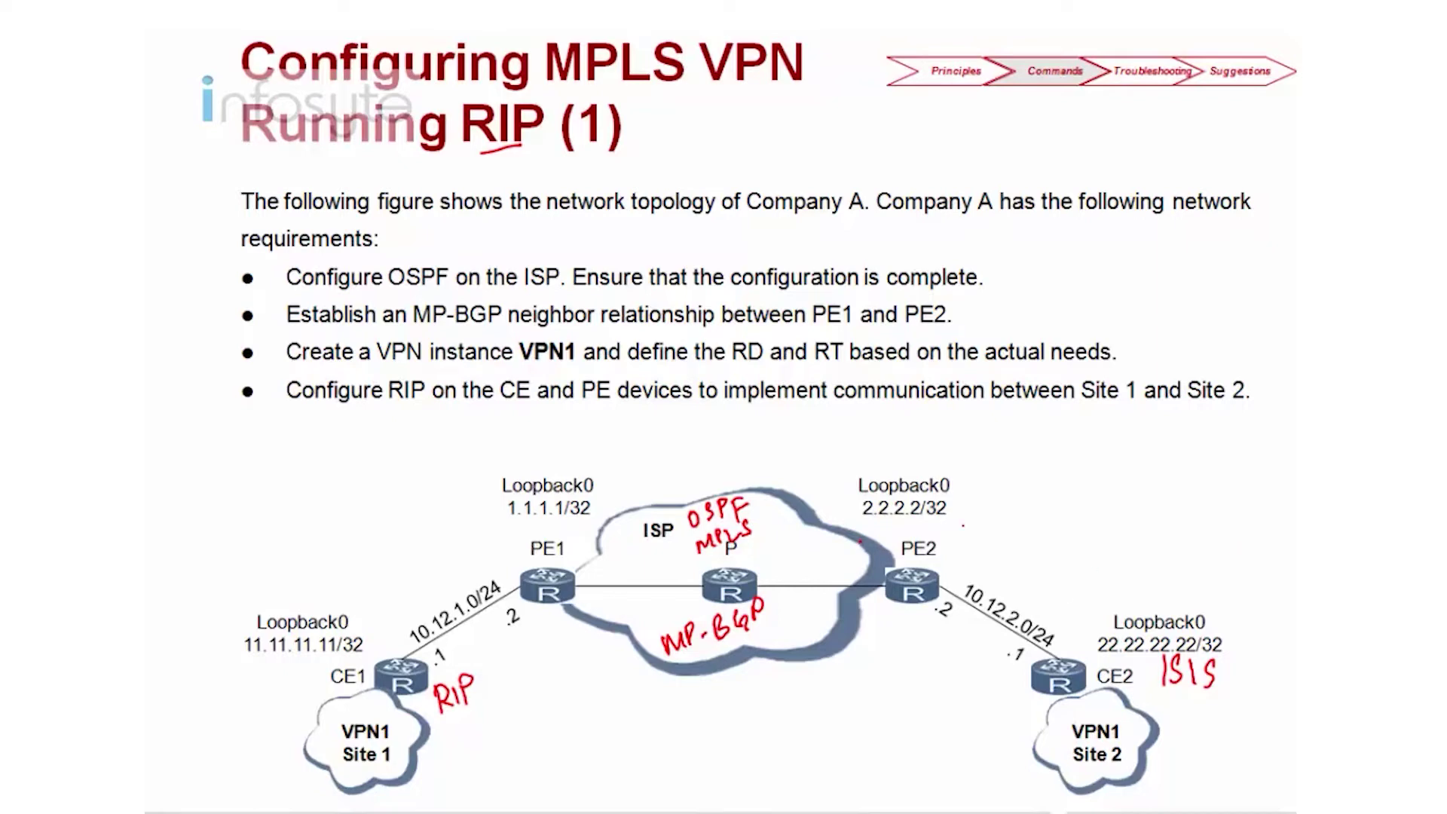
key(Right)
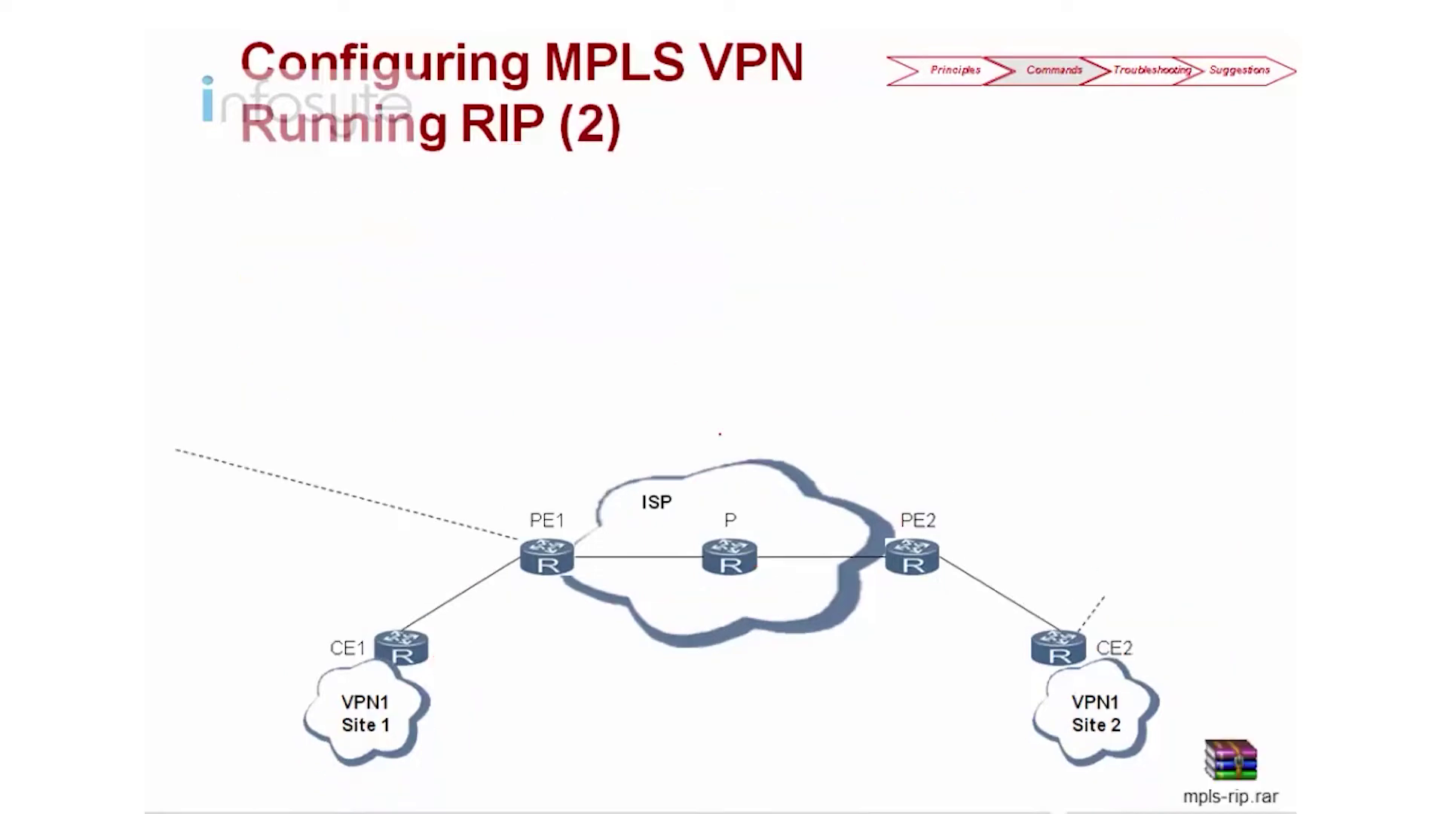
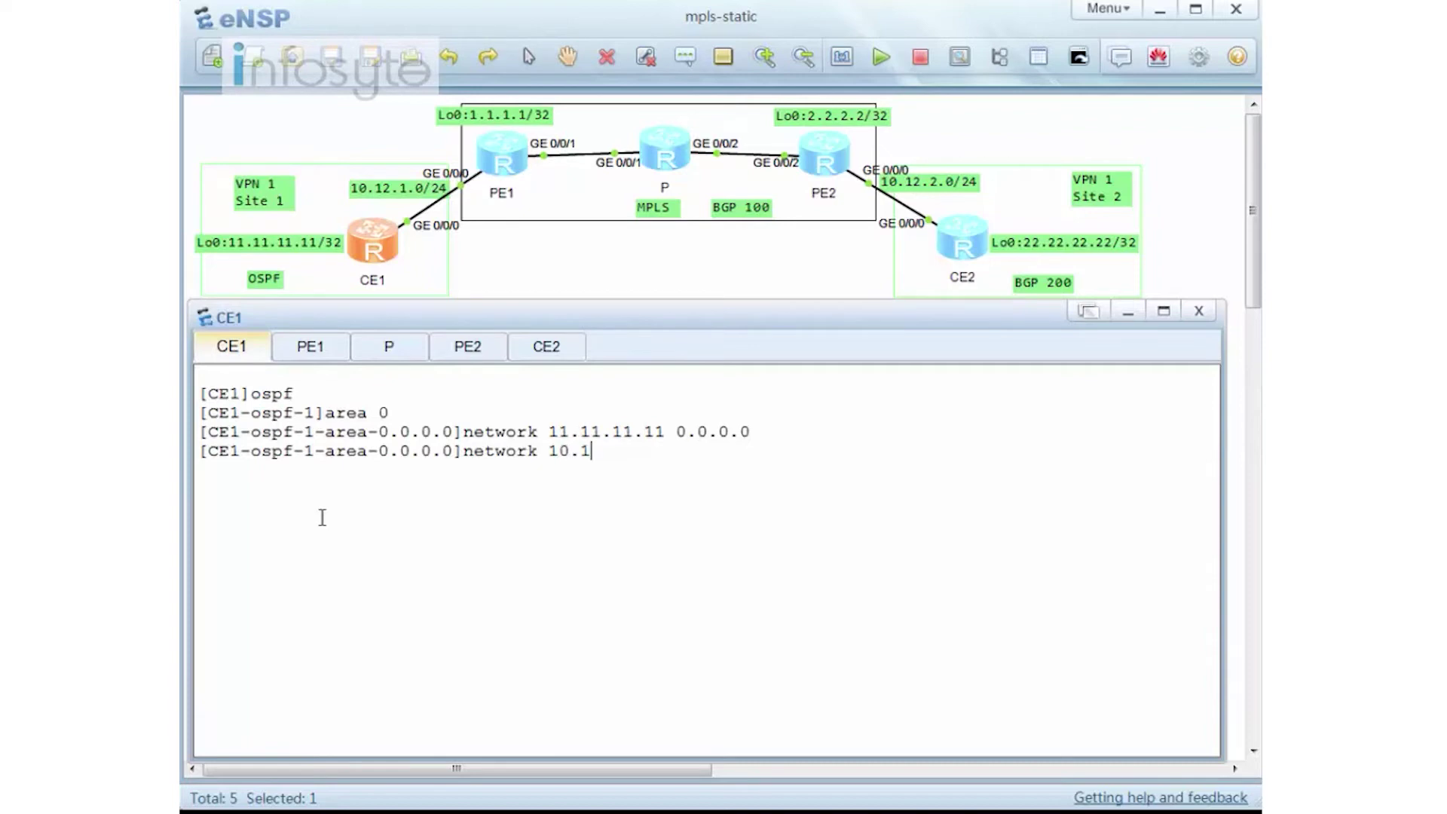
Step: Advertise network 10.12.1.0 0.0.0.255 in OSPF area 0 on CE1 and return to the system view
text(0.255)
key(Return)
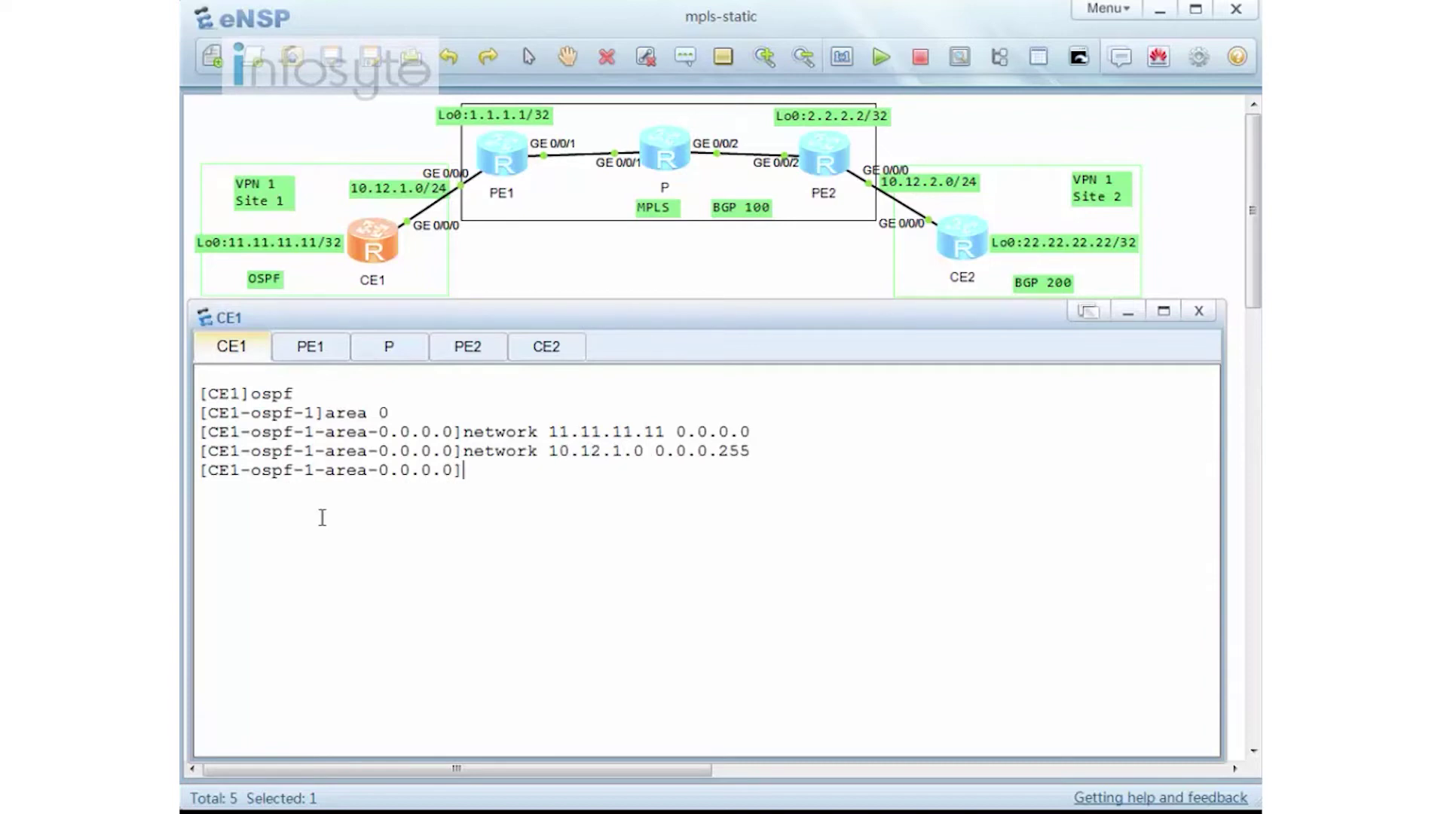
text(q)
key(Return)
text(q)
key(Return)
Step: Display PE1's current OSPF configuration and examine the existing OSPF process number
key(ctrl+Tab)
key(Return)
key(Return)
key(Return)
key(Return)
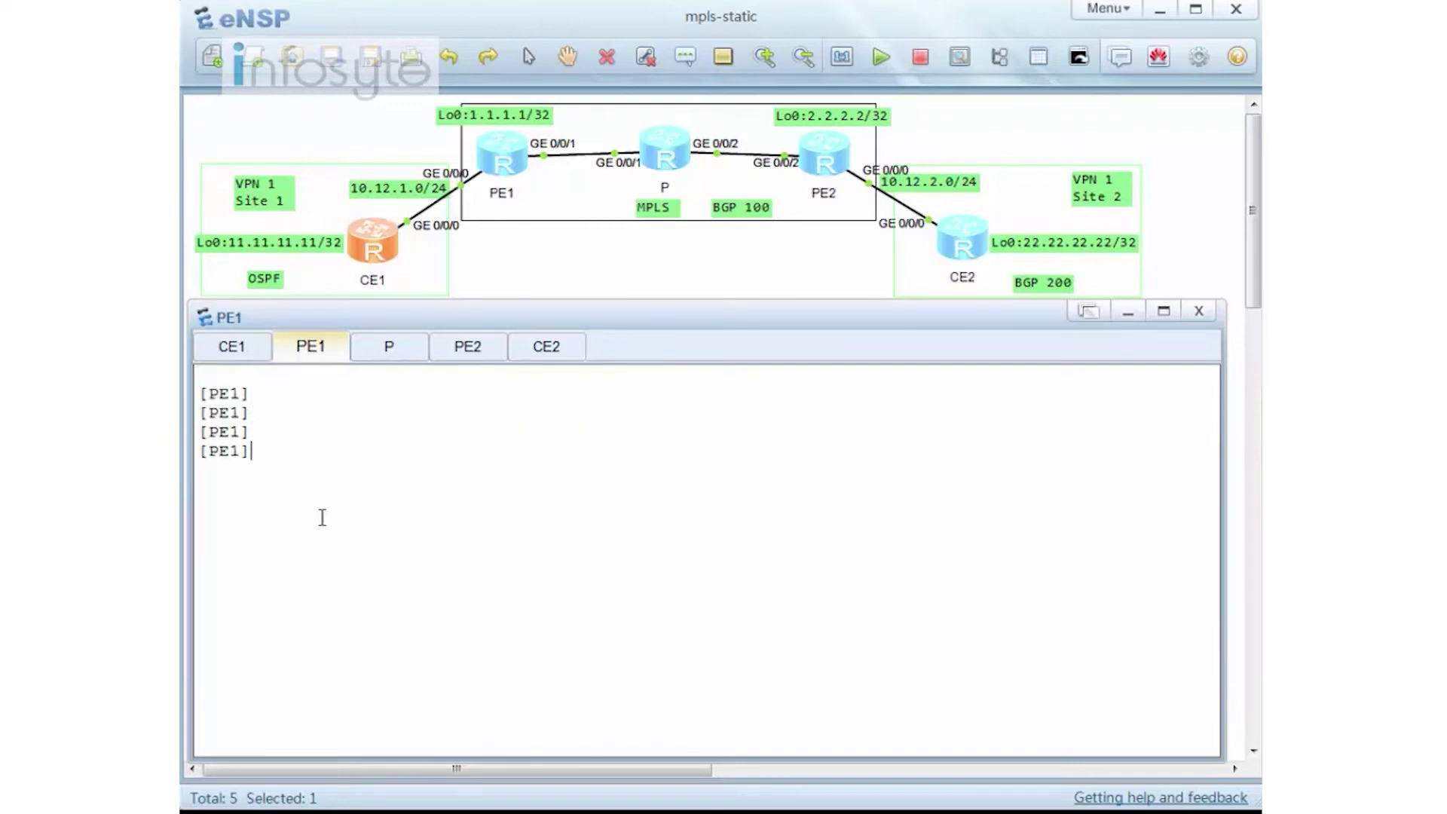
text(dis c c ospf)
key(Return)
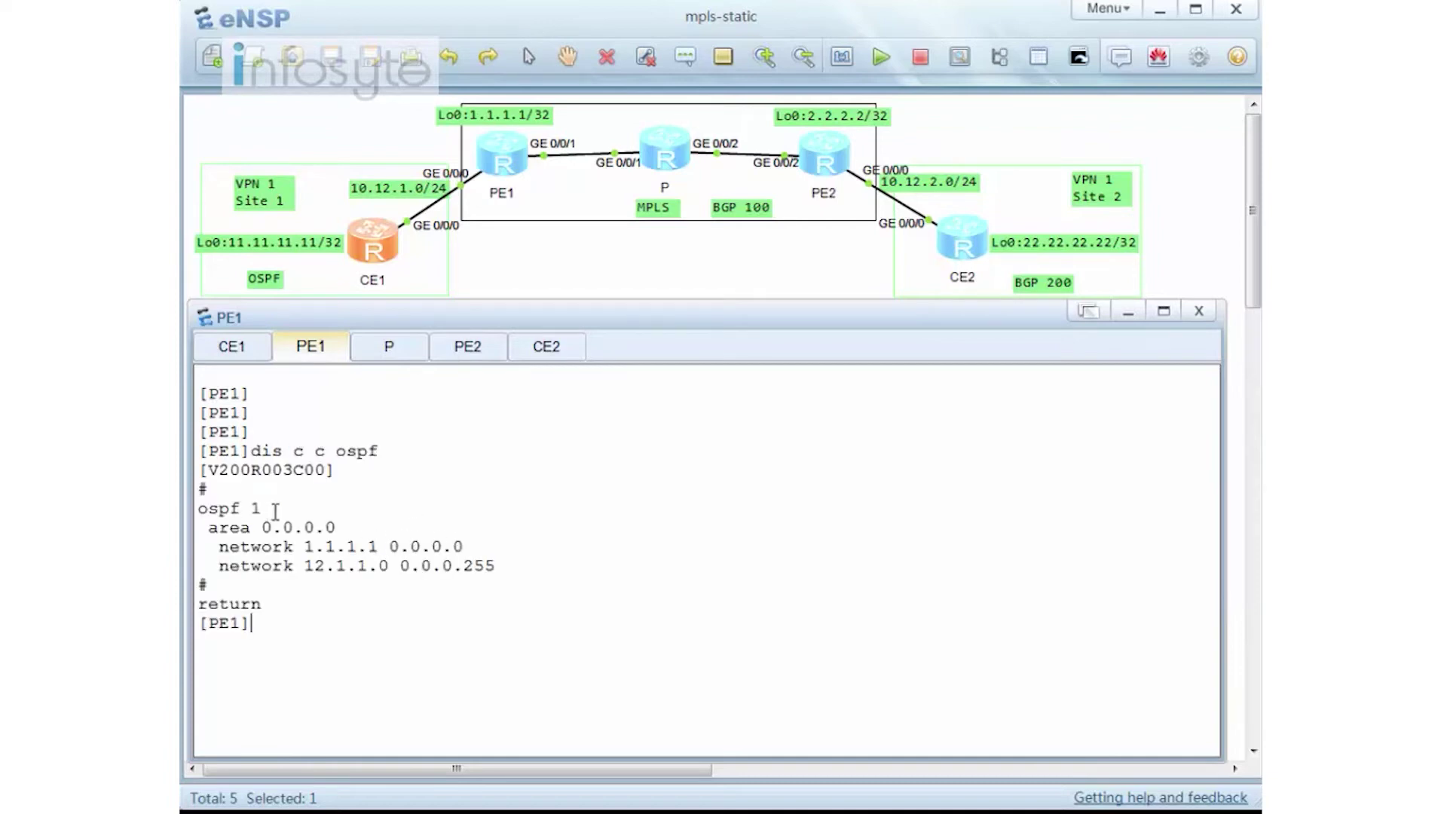
drag(276, 512, 187, 501)
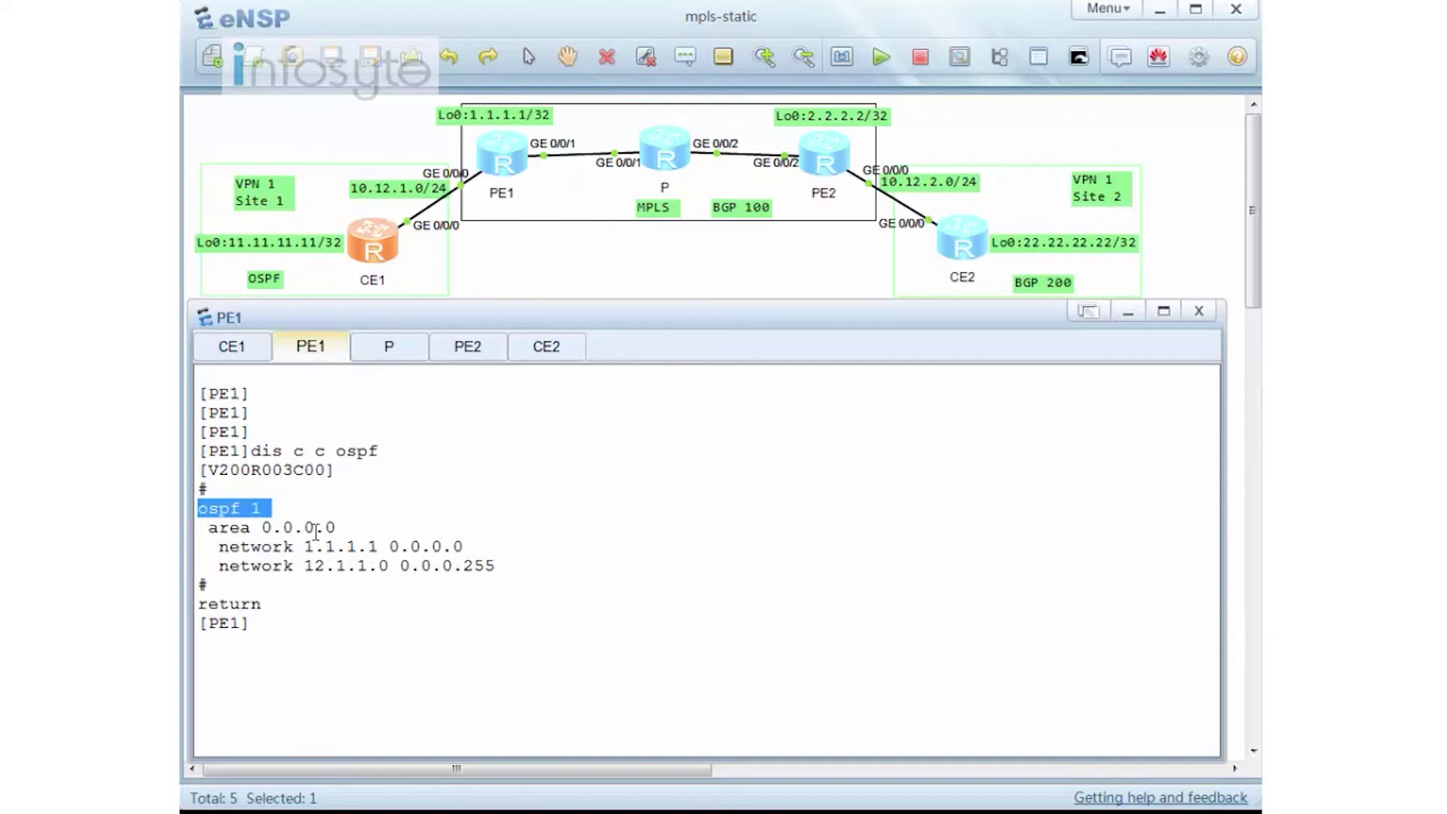
click(336, 641)
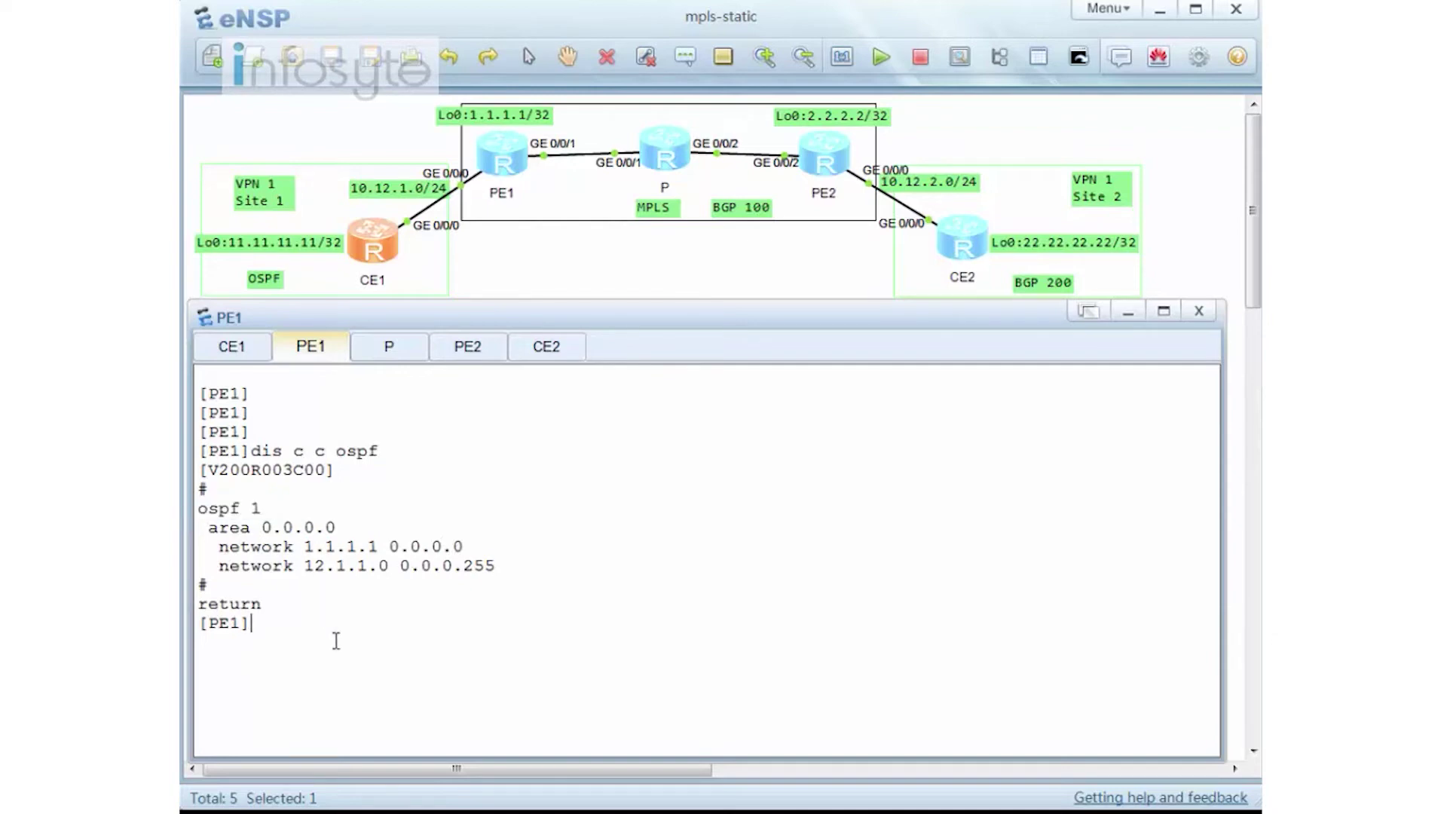
Step: Create OSPF process 2 bound to vpn-instance VPN1 on PE1
text(ospf 2 vp)
key(Tab)
text(VPN1)
key(Return)
Step: Advertise network 10.12.1.0 0.0.0.255 in area 0 of PE1's OSPF process 2 and return to the system view
text(area 0)
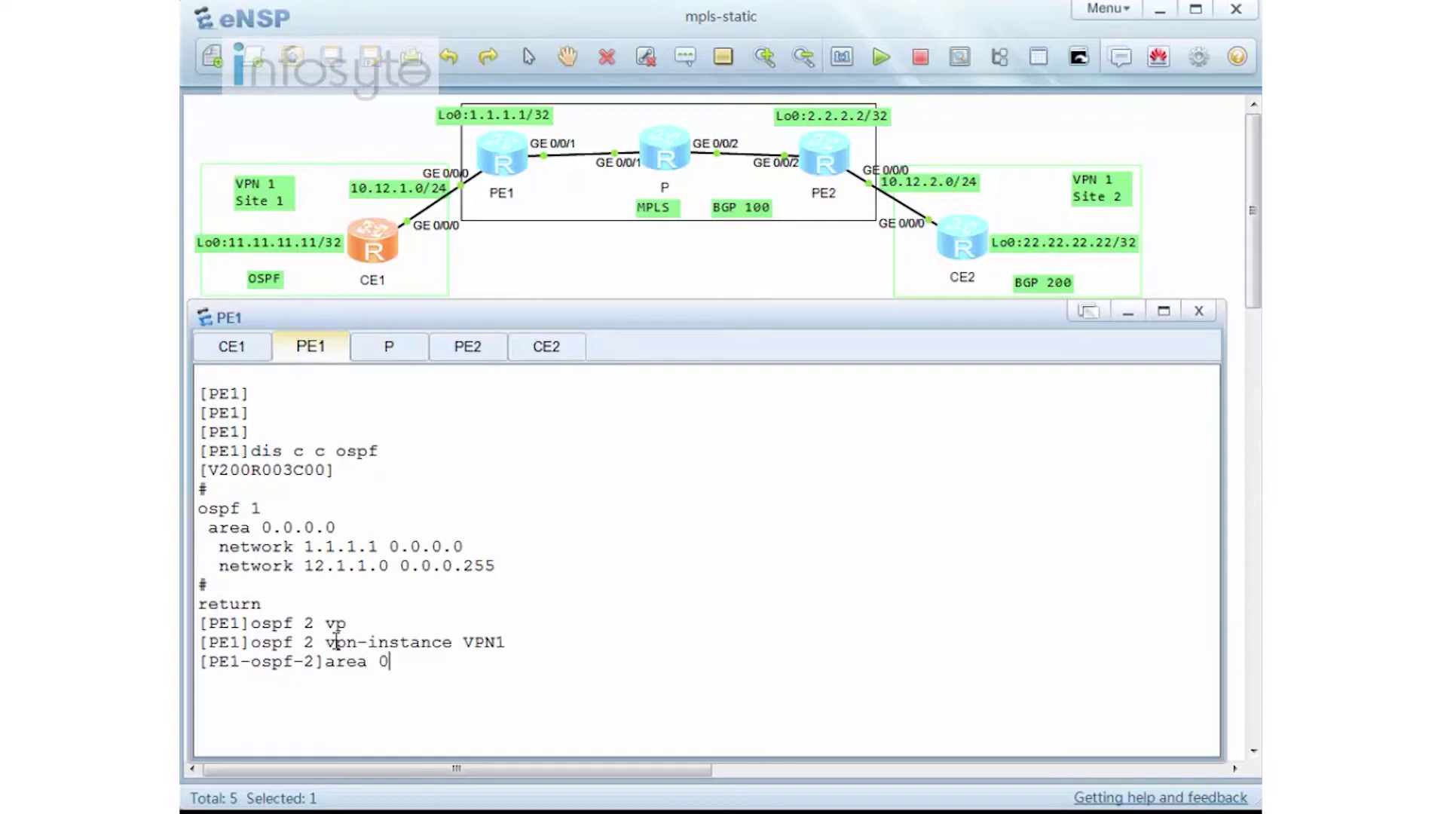
key(Return)
text(network )
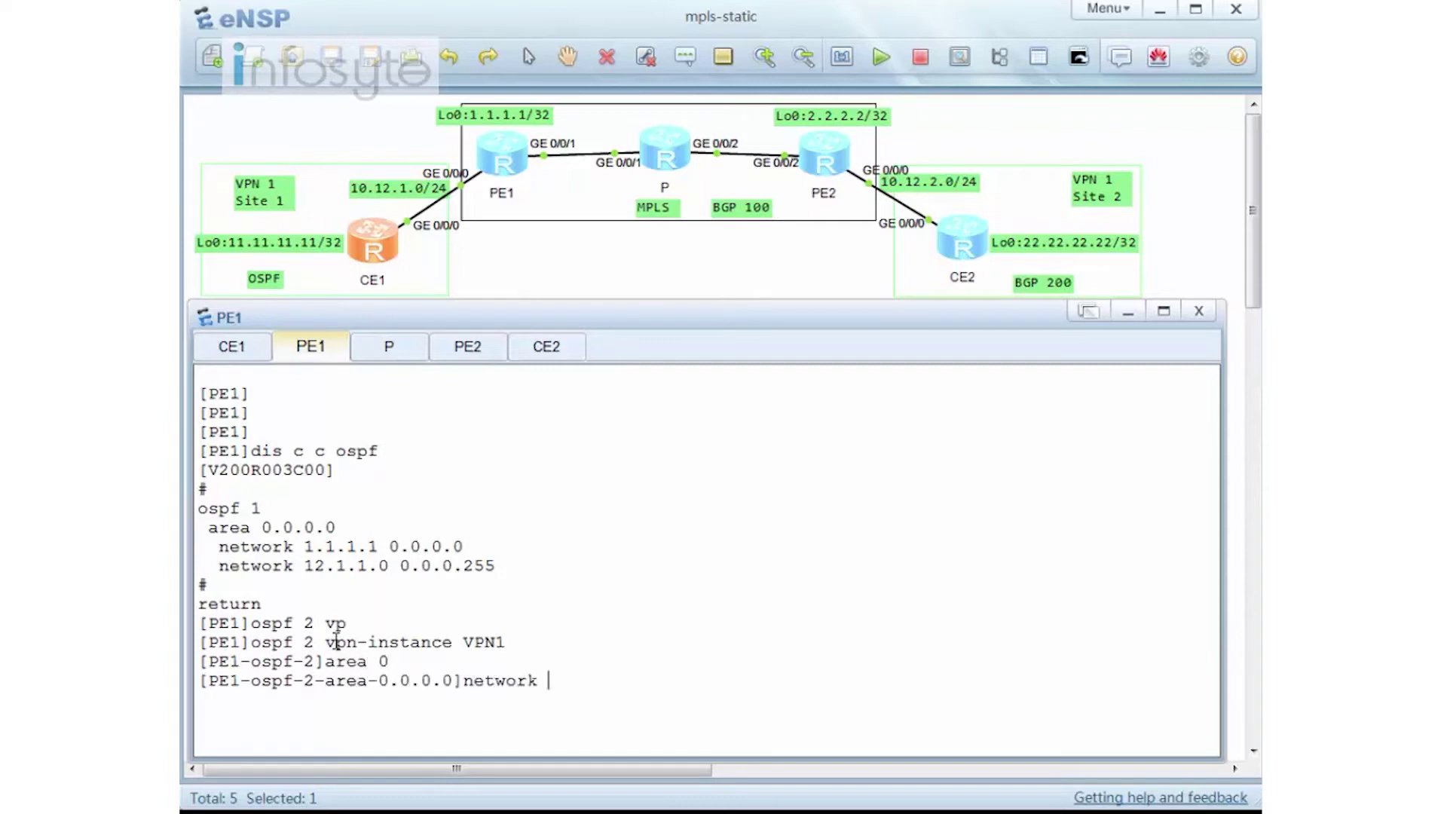
text(10.12.1.0 0.0.0.255)
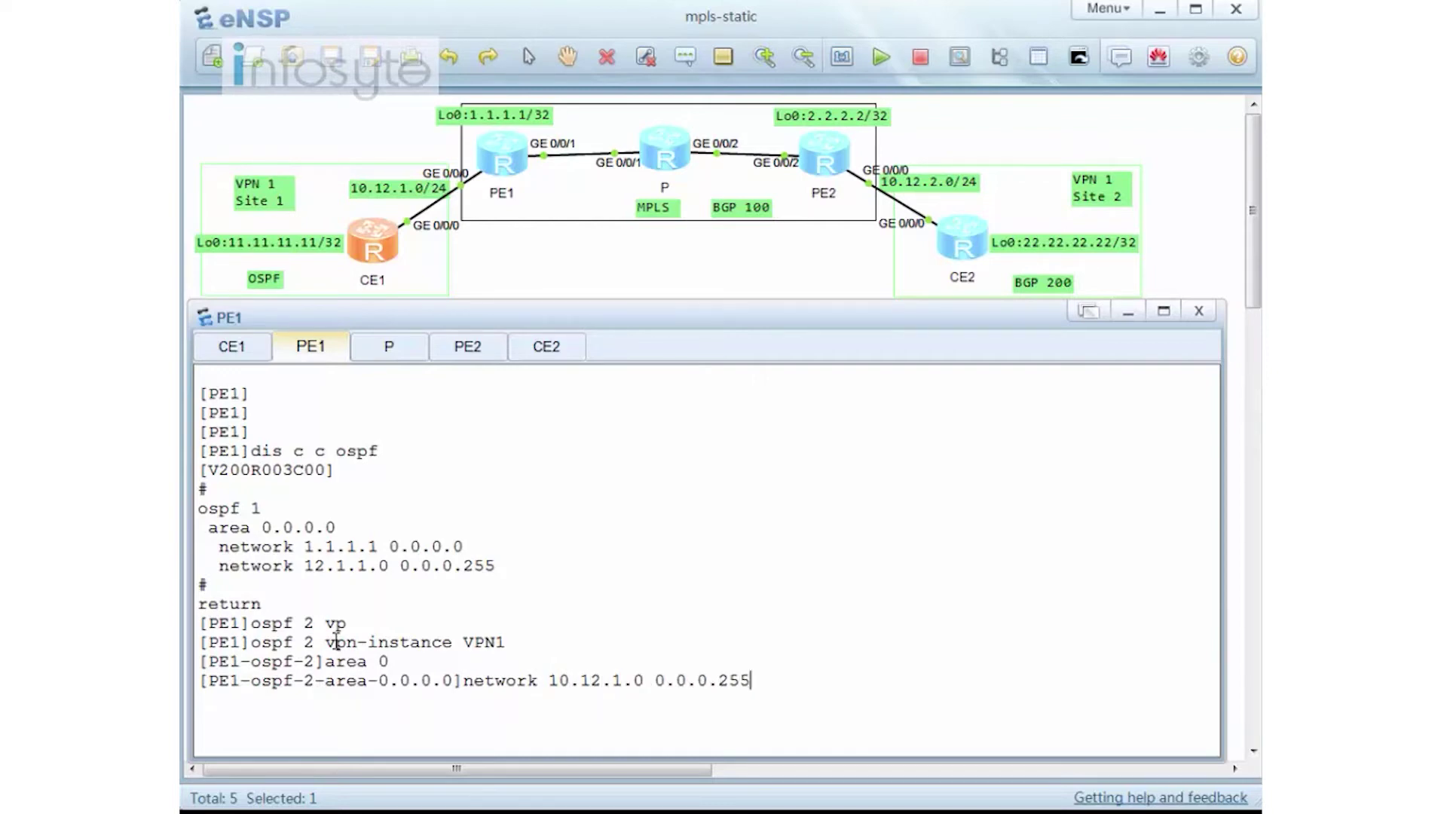
key(Return)
text(q)
key(Return)
text(q)
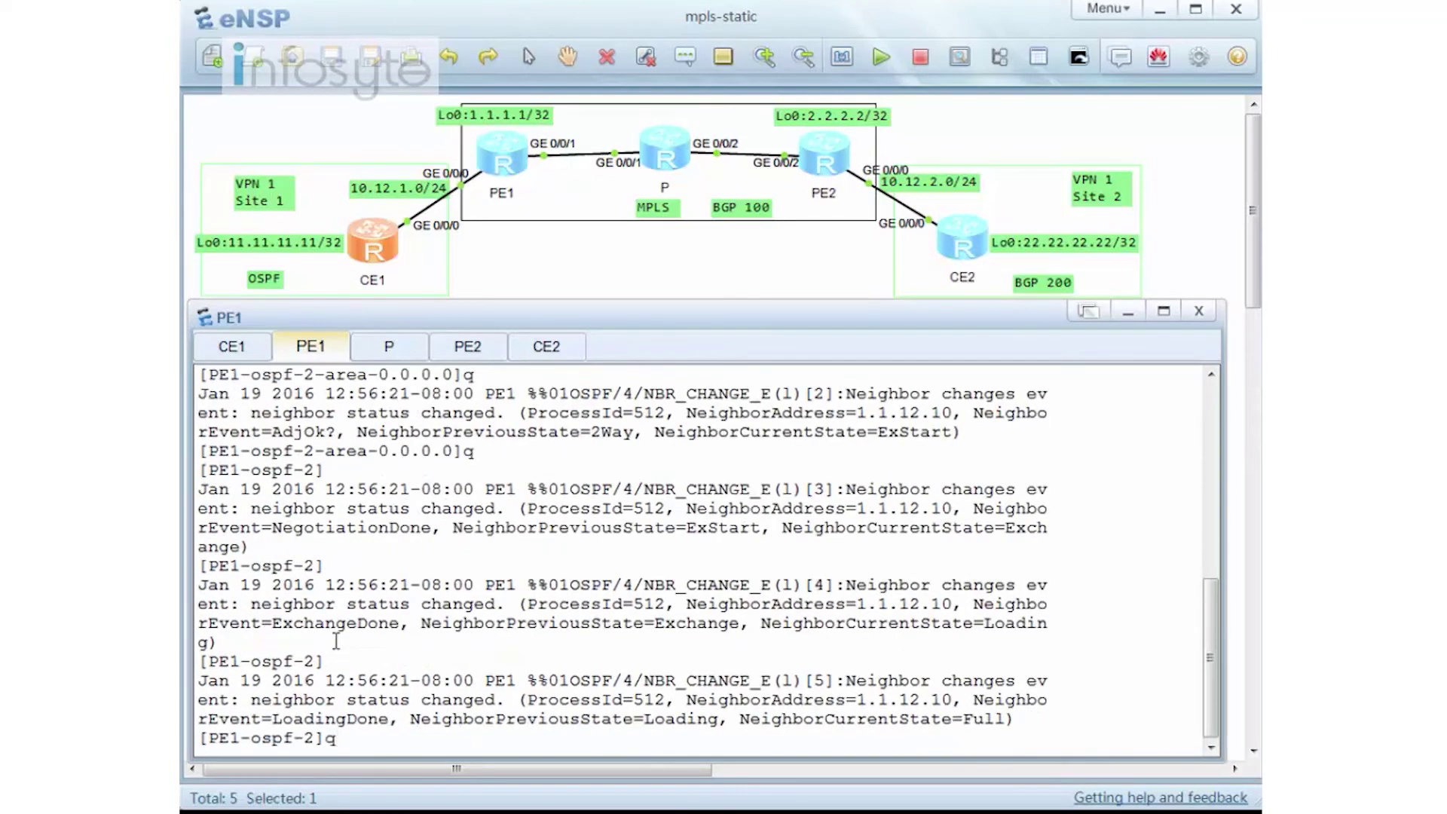
key(Return)
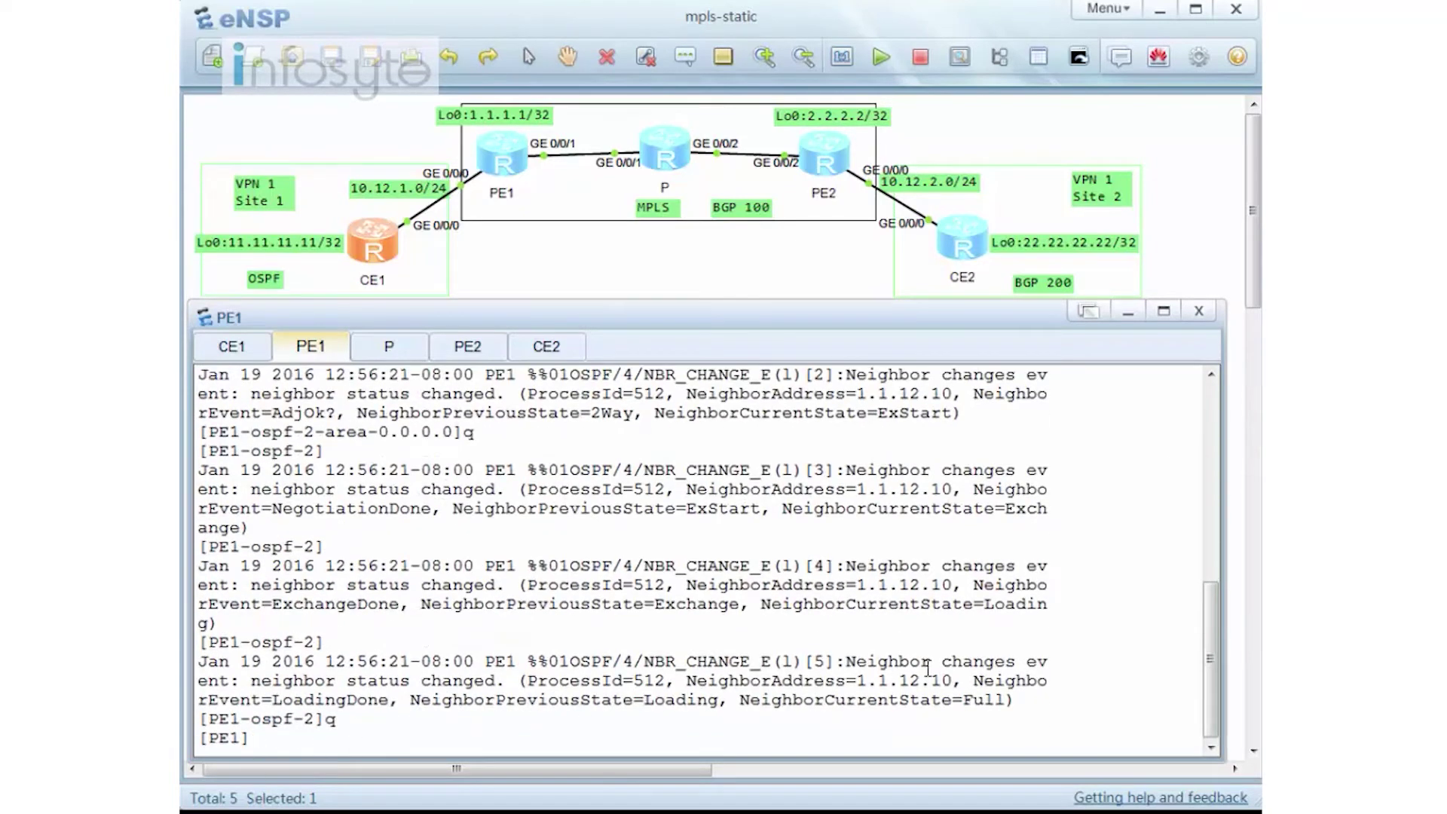
Step: Check the OSPF neighbor state in PE1's log and display PE1's IP routing table for vpn-instance VPN1
drag(1006, 701, 749, 701)
click(756, 662)
text(dis ip ro vp)
key(Tab)
text(VPN1)
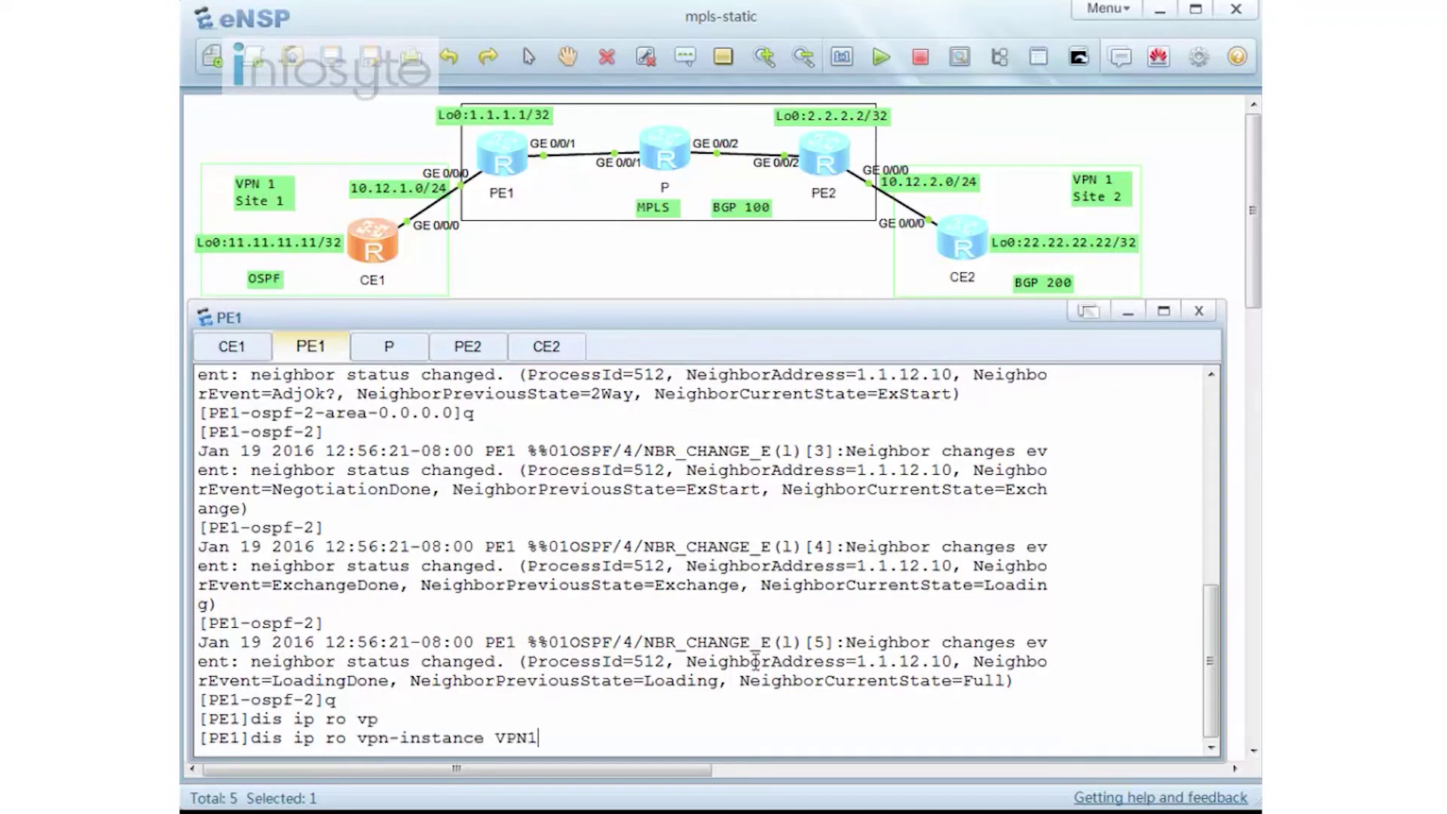
key(Return)
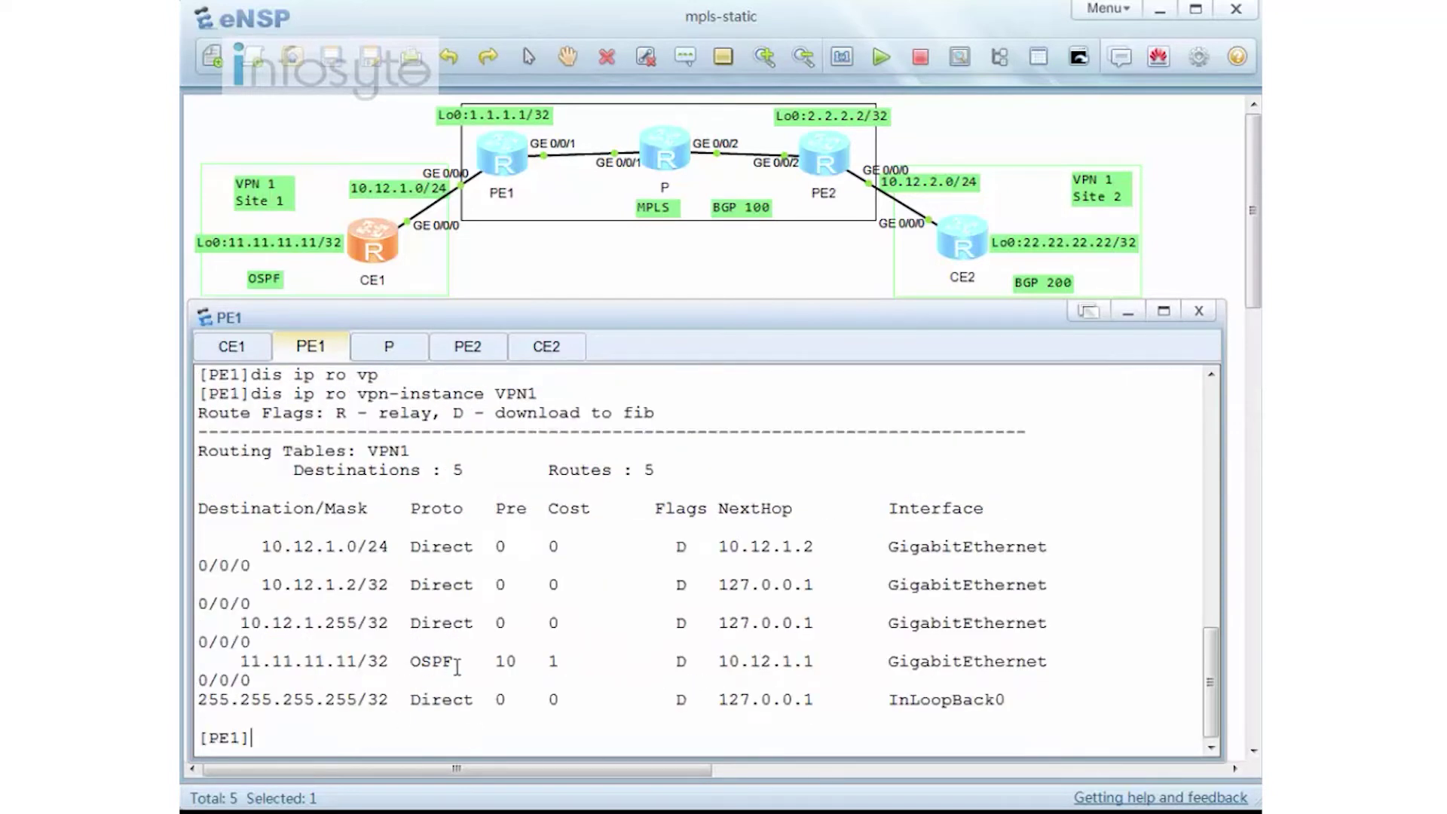
Step: Start BGP 200 on CE2 and add peer 10.12.2.2 with AS number 100
drag(527, 661, 236, 661)
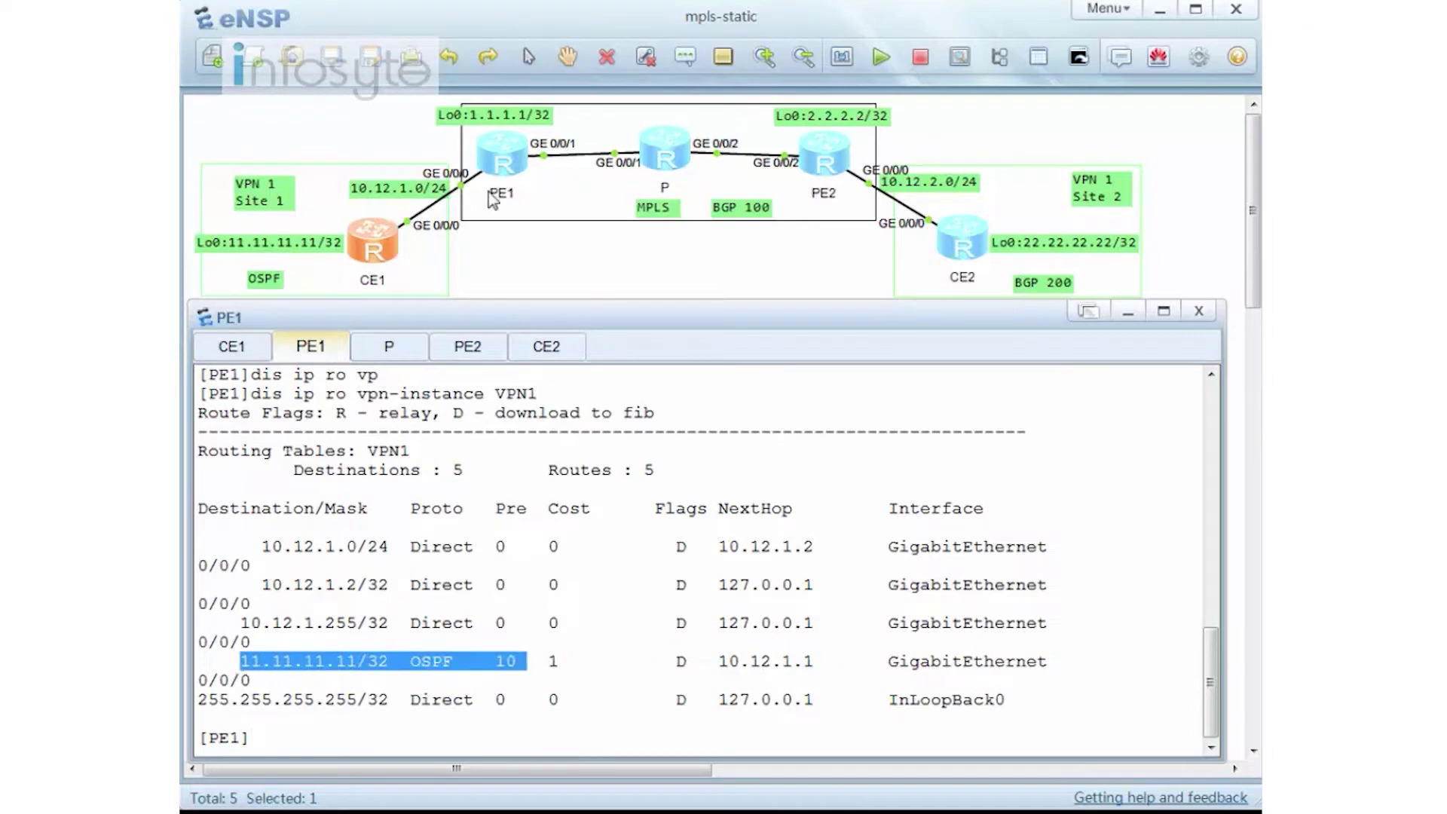
click(552, 350)
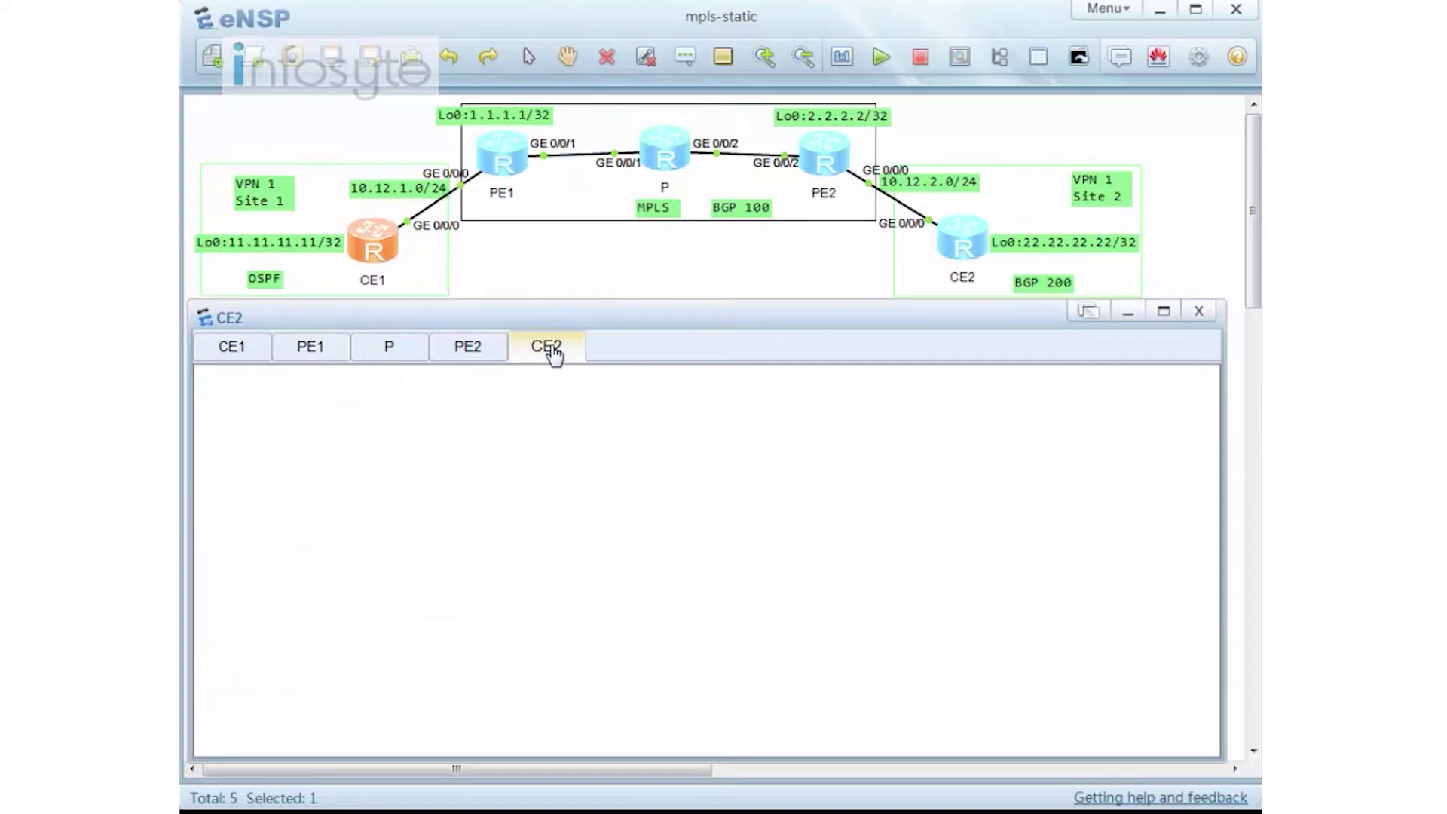
text(bgp 200)
key(Return)
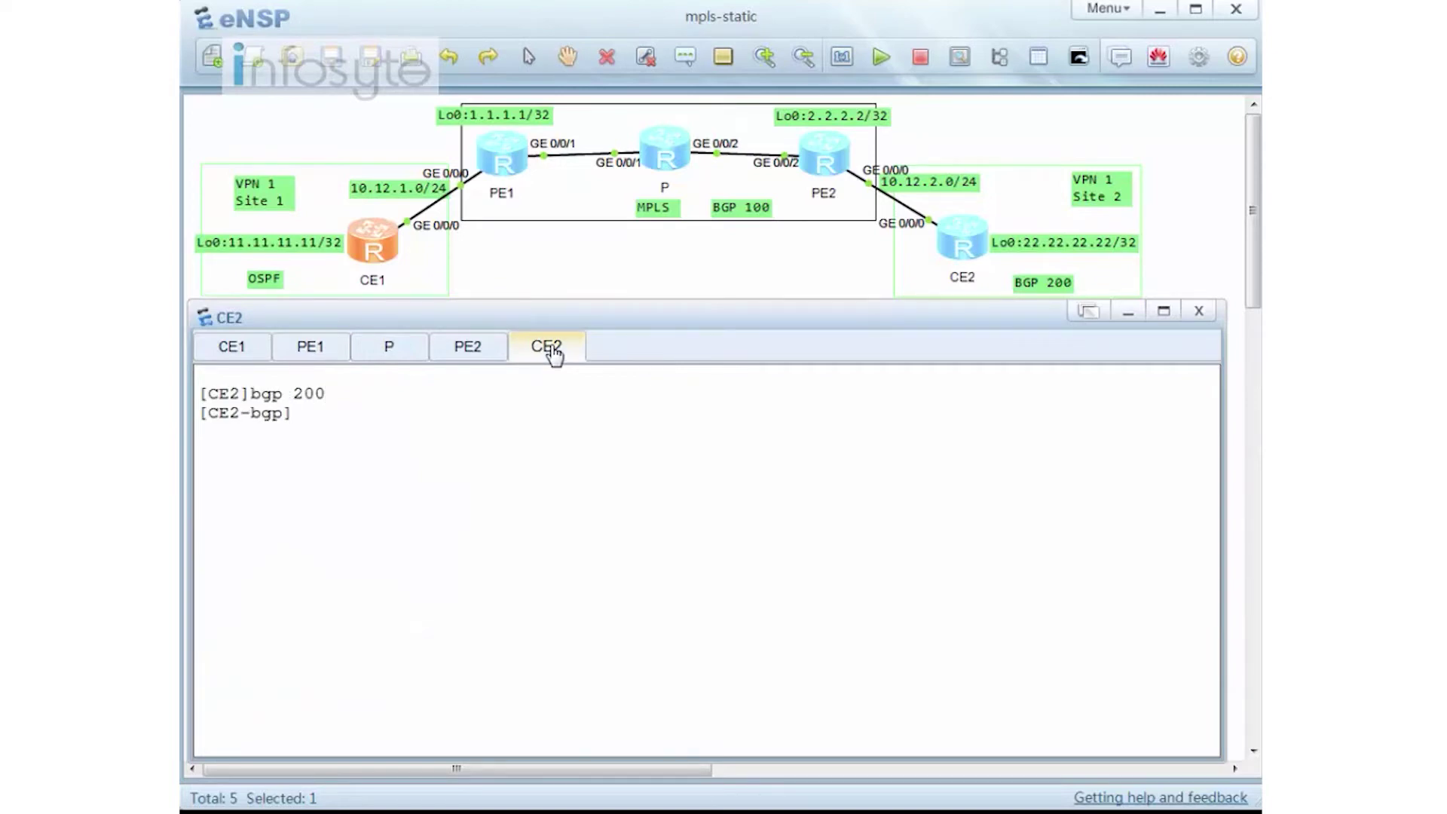
text(peer 10.12.2.2 as-number 100)
key(Return)
Step: Advertise network 22.22.22.22 32 in CE2's BGP process and return to the system view
text(network 2)
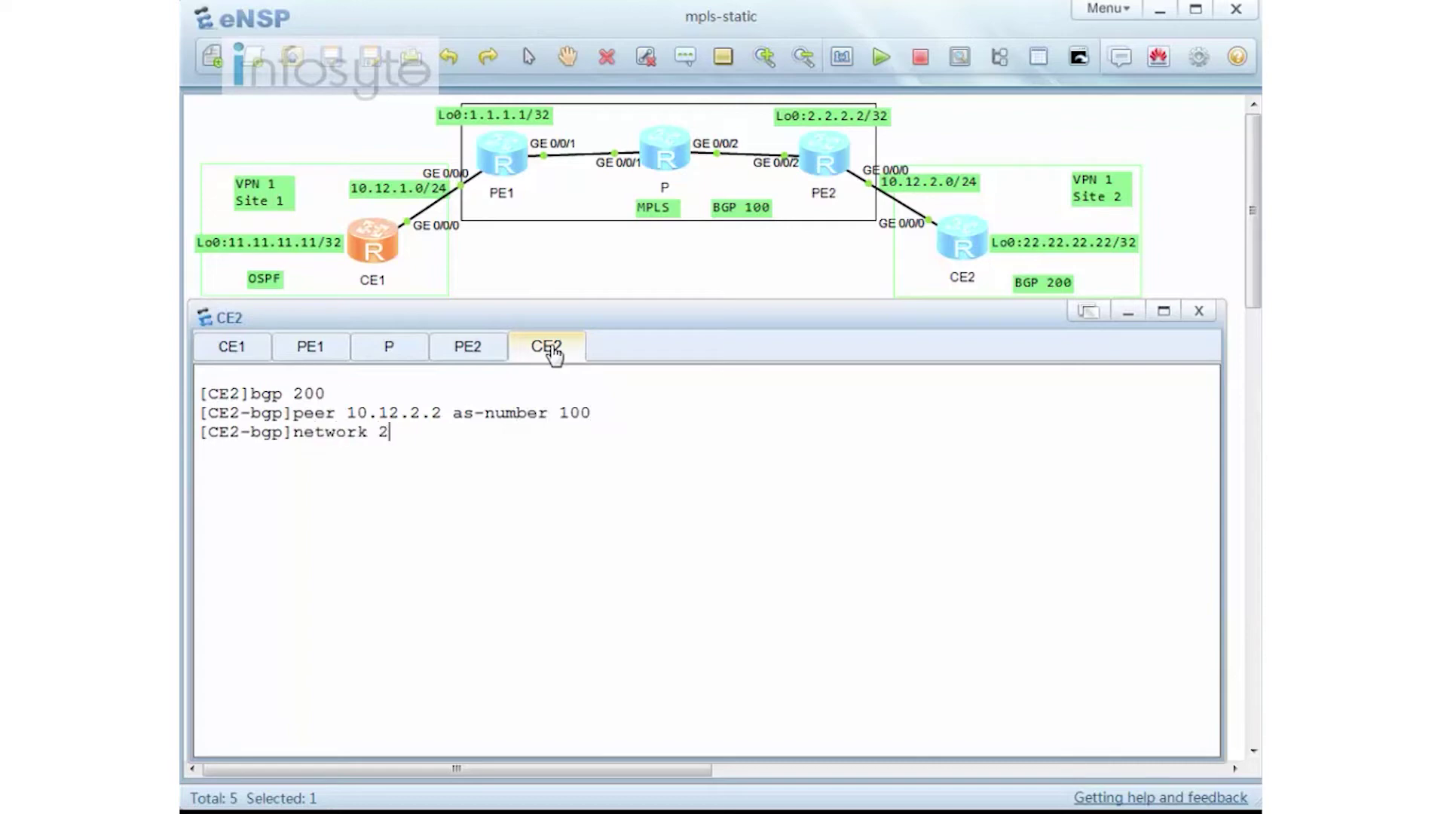
text(2.22.22.22.22.22.22 32)
key(Return)
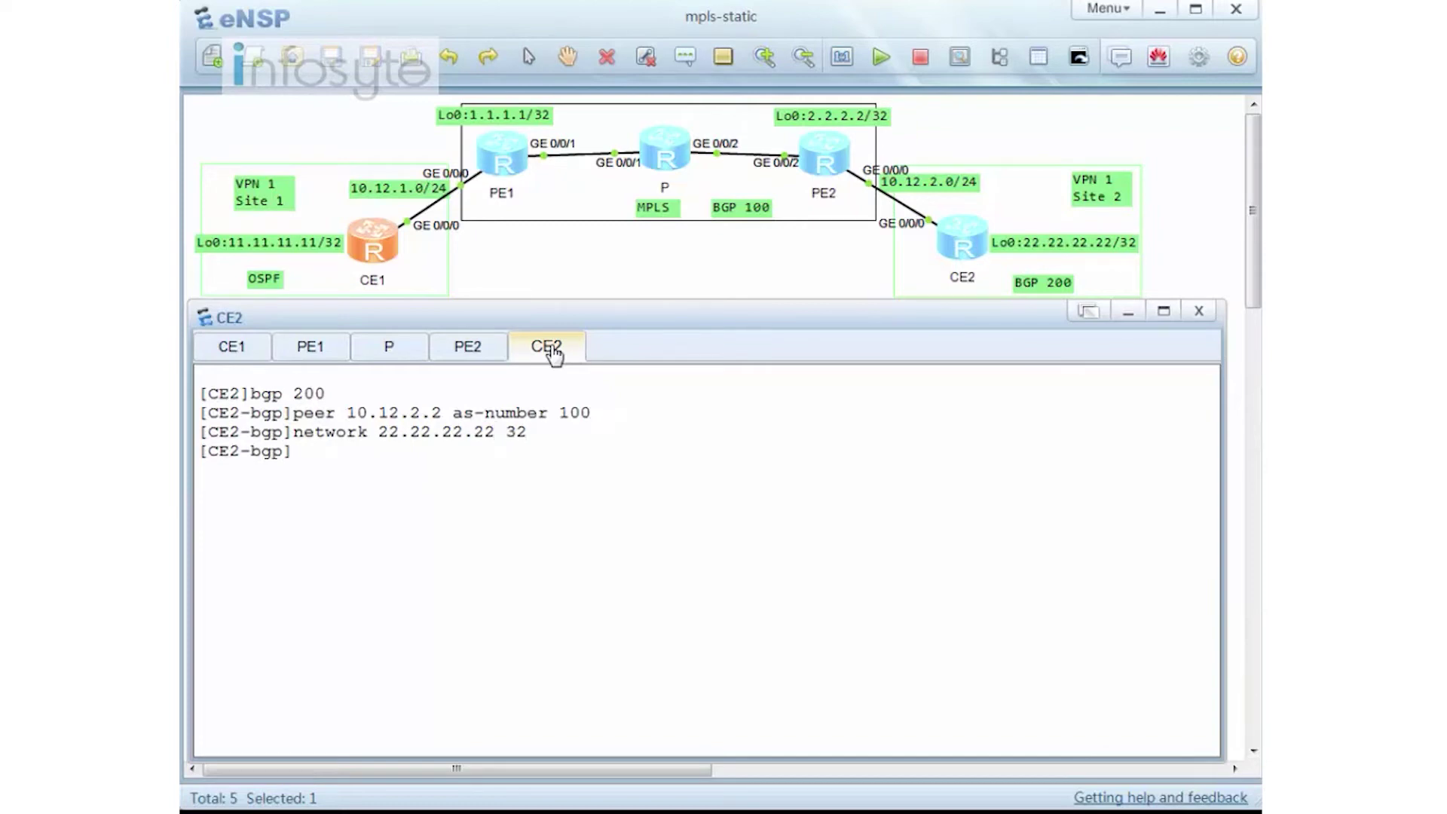
text(q)
key(Return)
Step: Enter BGP 100 on PE2 and open the IPv4 address family of vpn-instance VPN1
click(459, 353)
key(Return)
key(Return)
key(Return)
text(bgp 100)
key(Return)
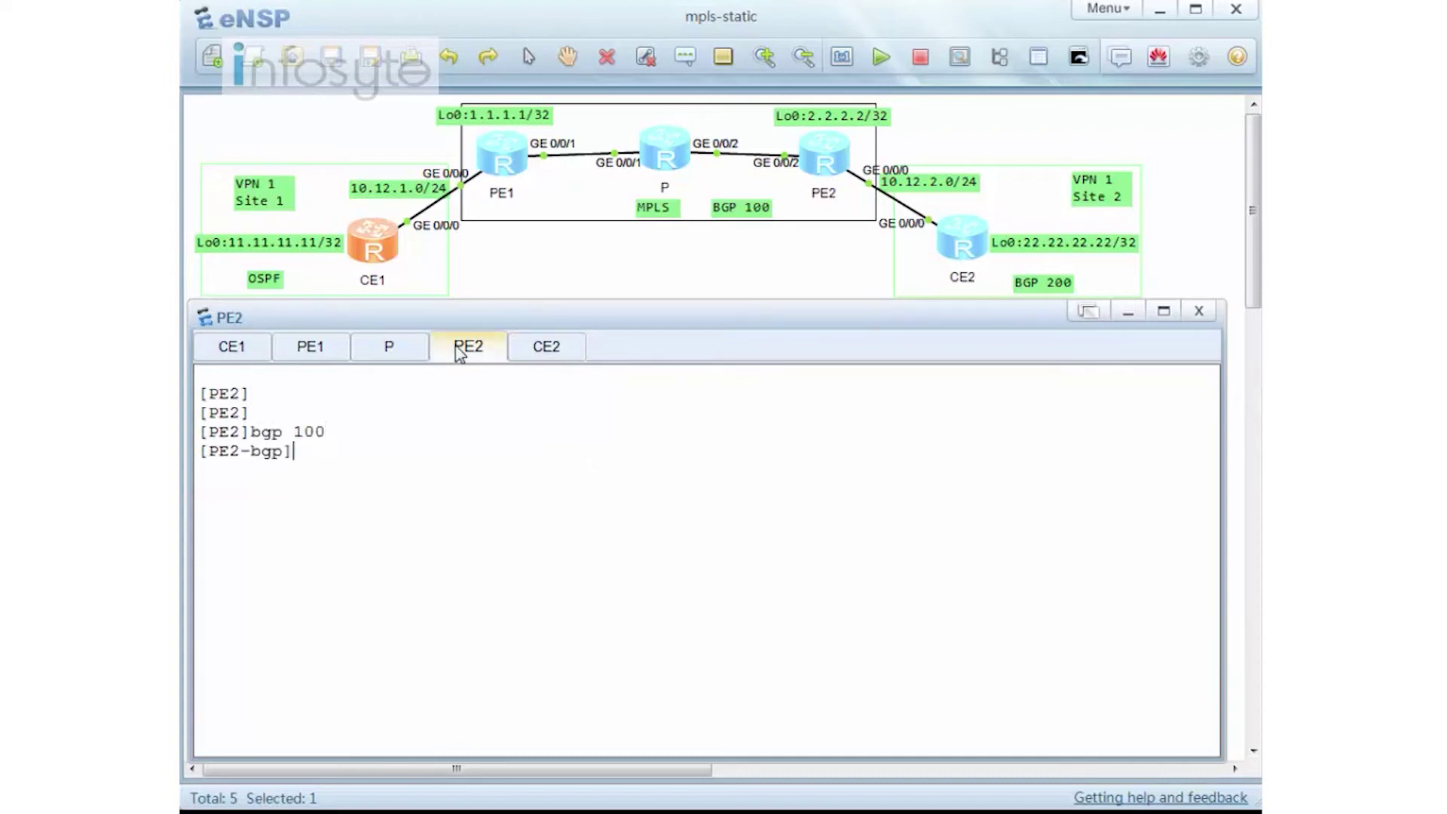
text(ipv)
key(Tab)
text(vpn-i)
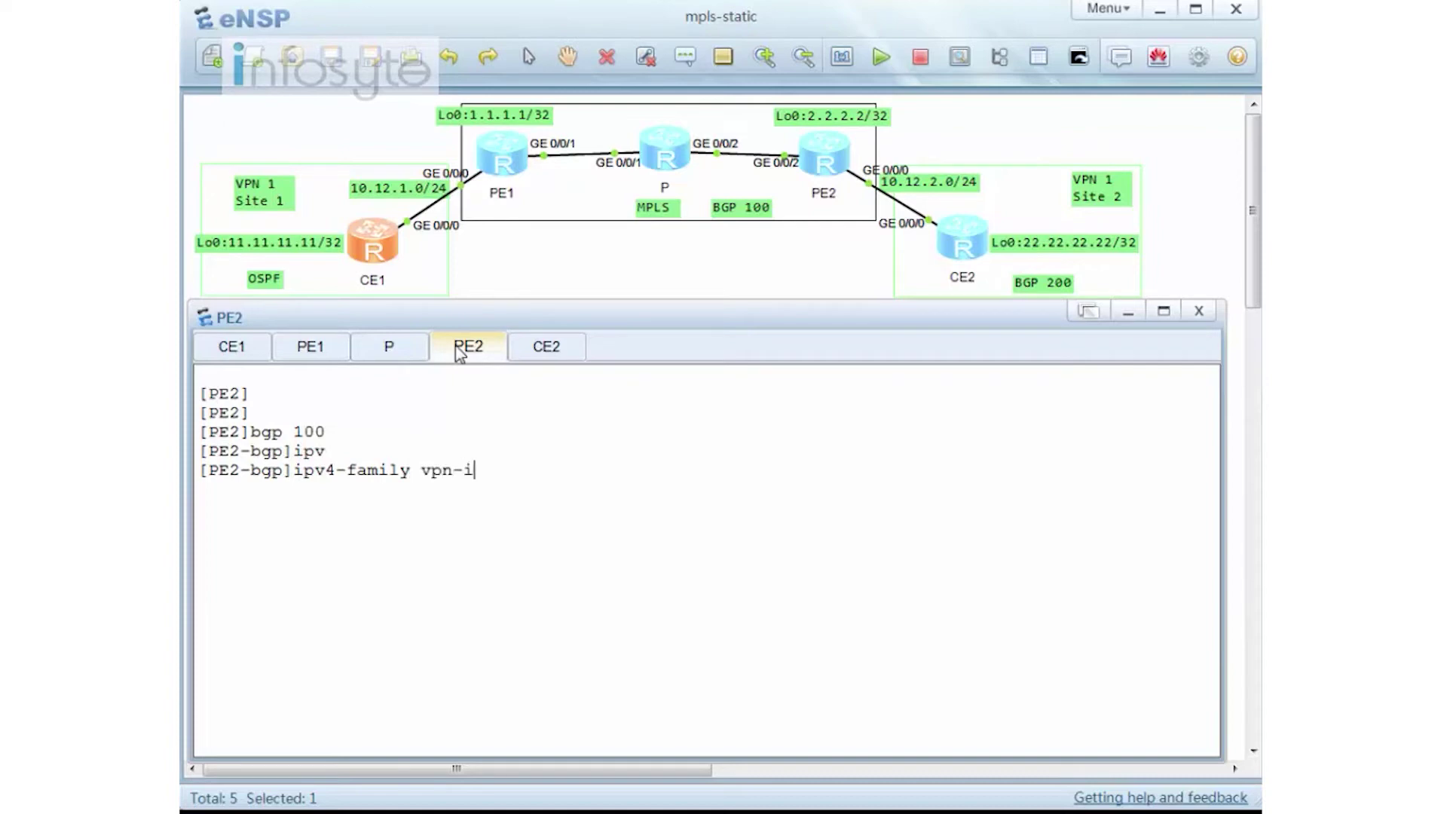
text(n)
key(Tab)
text(VPN1)
key(Return)
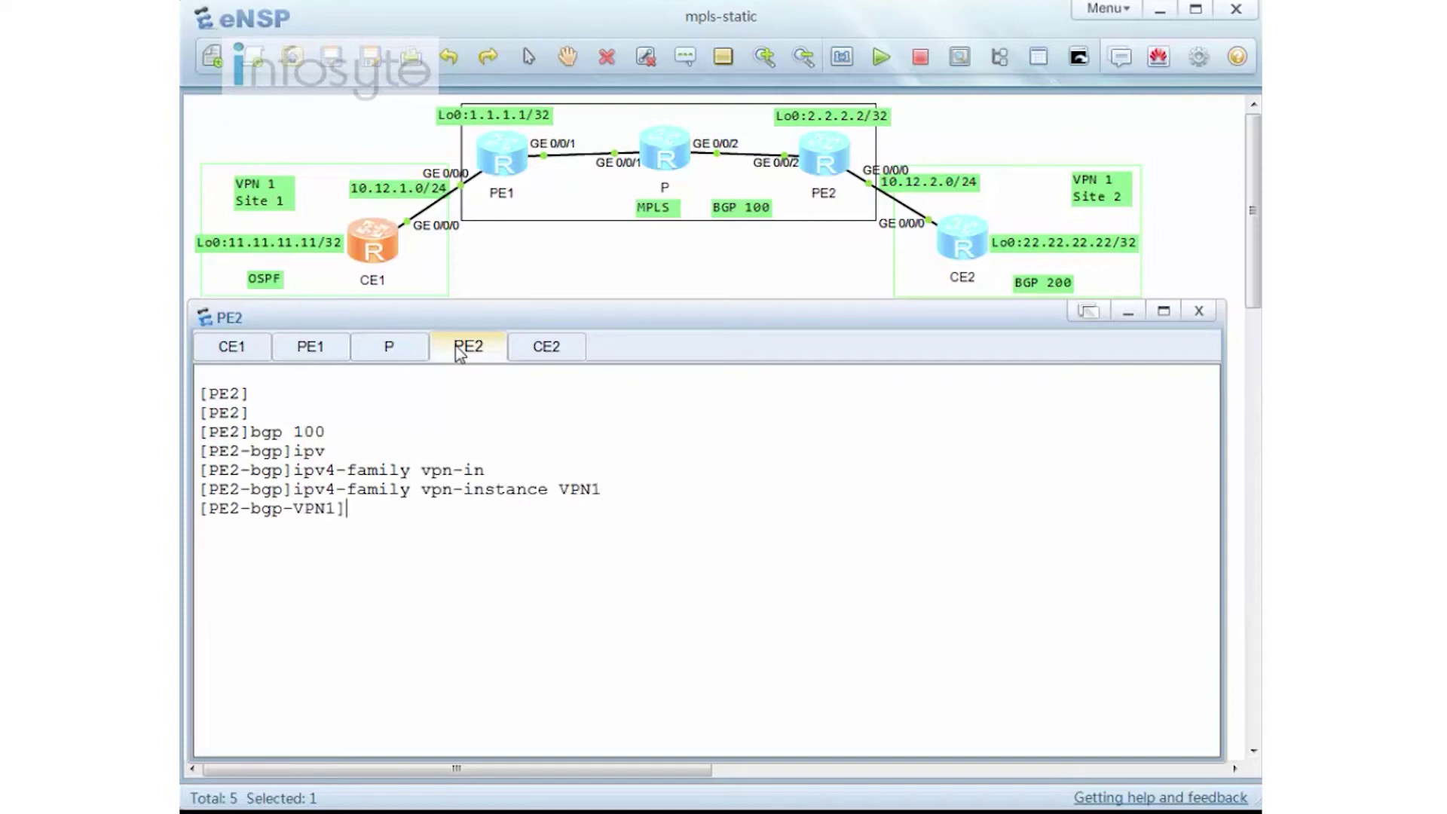
Step: Add peer 10.12.2.1 with AS number 100 to PE2's BGP VPN1 instance and return to the system view
text(peer)
text(10.12.2.1 as-number 100)
key(Return)
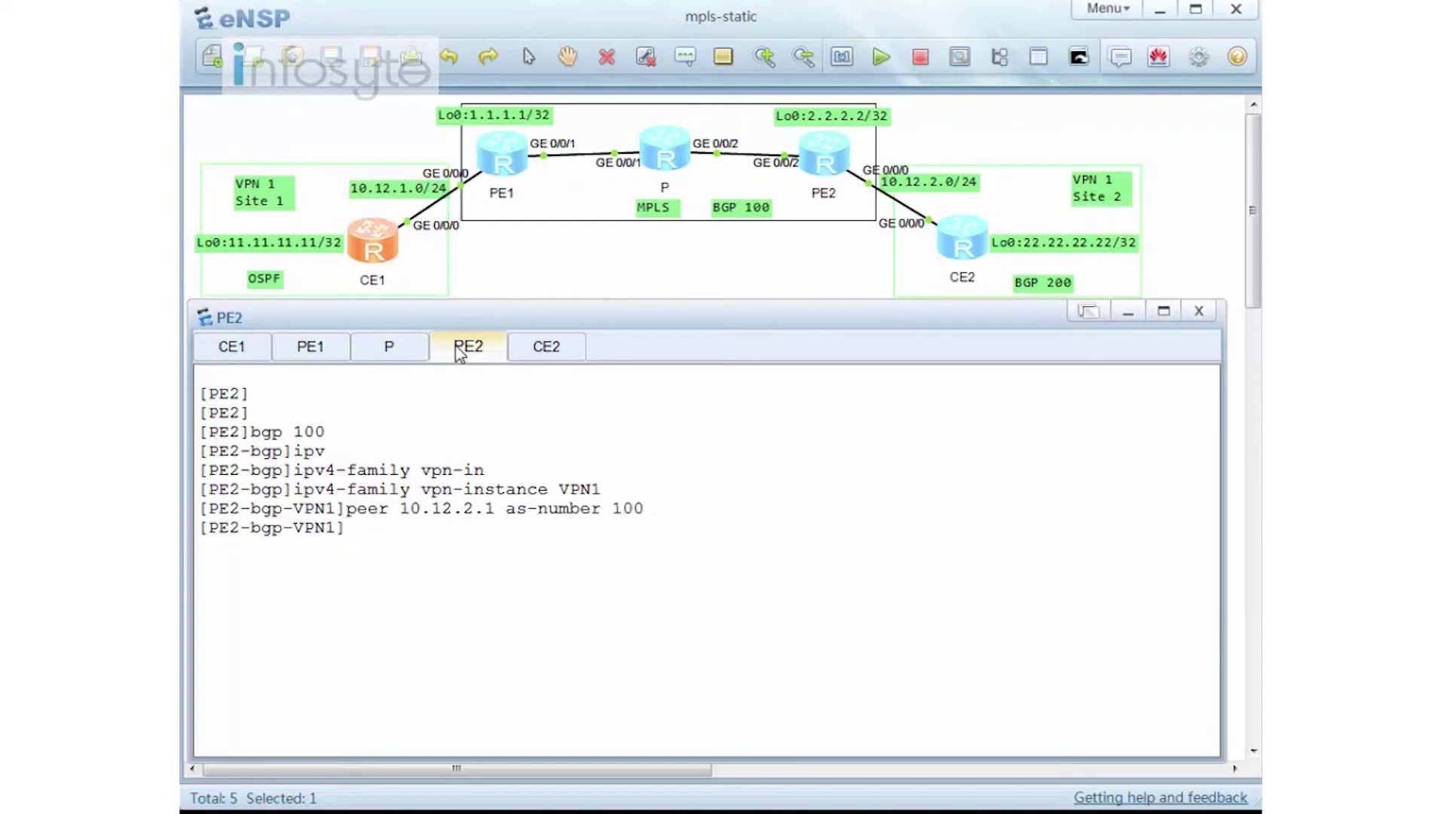
text(q)
key(Return)
text(q)
key(Return)
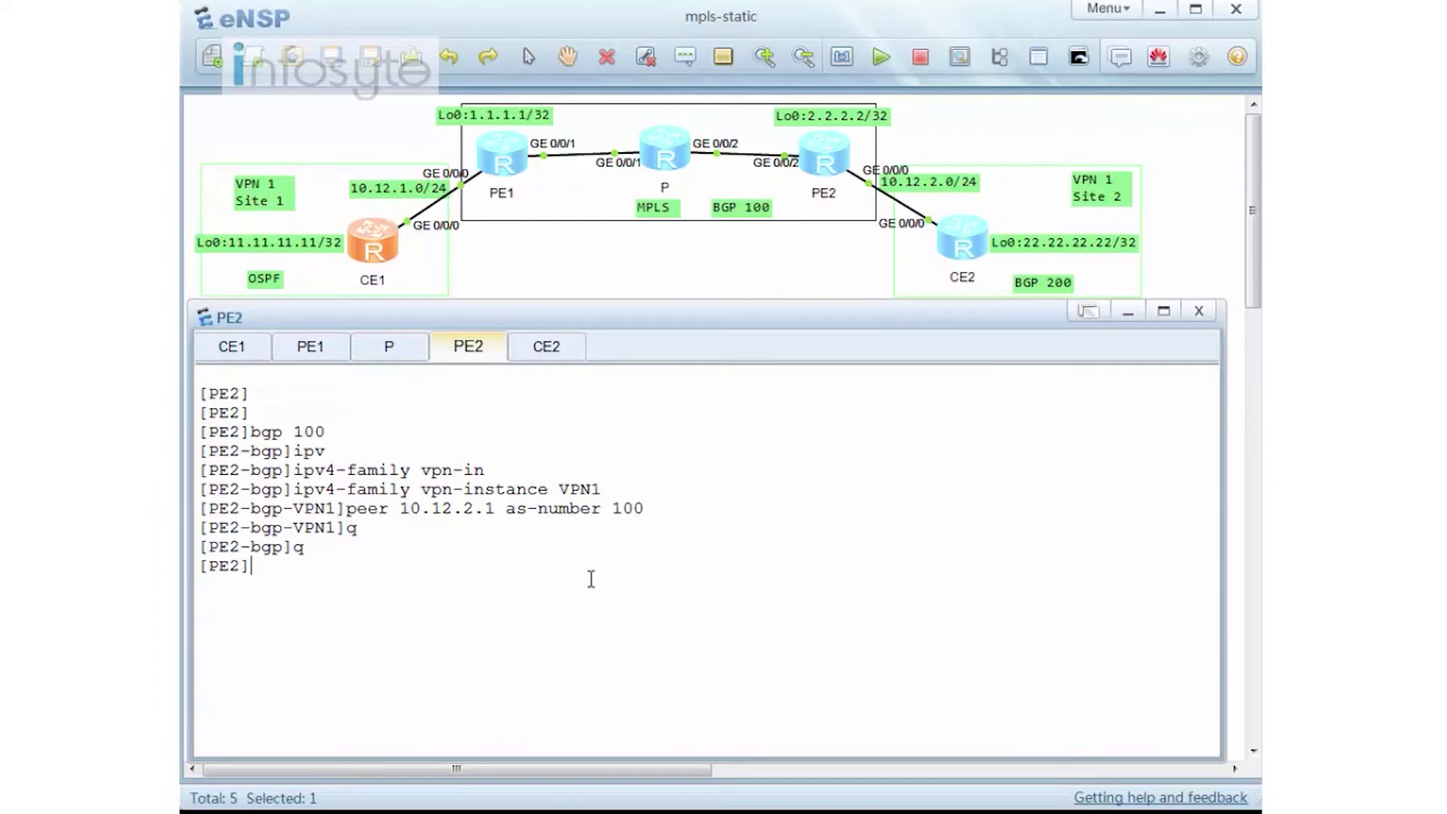
text(ipv-)
key(Tab)
key(BackSpace)
key(Tab)
key(BackSpace)
key(BackSpace)
key(BackSpace)
key(BackSpace)
Step: Re-enter the IPv4 address family of vpn-instance VPN1 under BGP 100 on PE2
text(bgp 100)
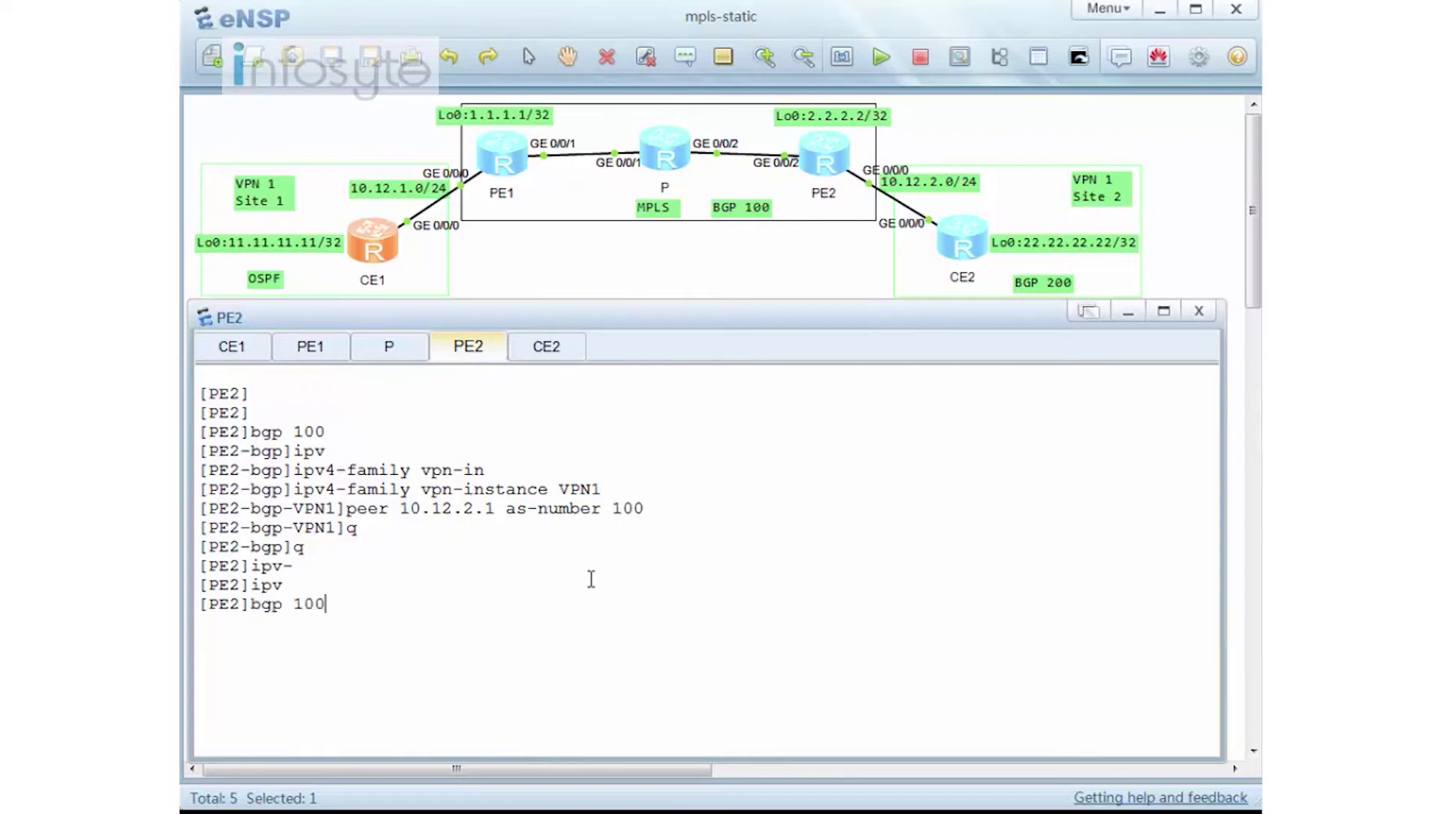
key(Return)
text(ipv4-family v)
key(Tab)
text(vp)
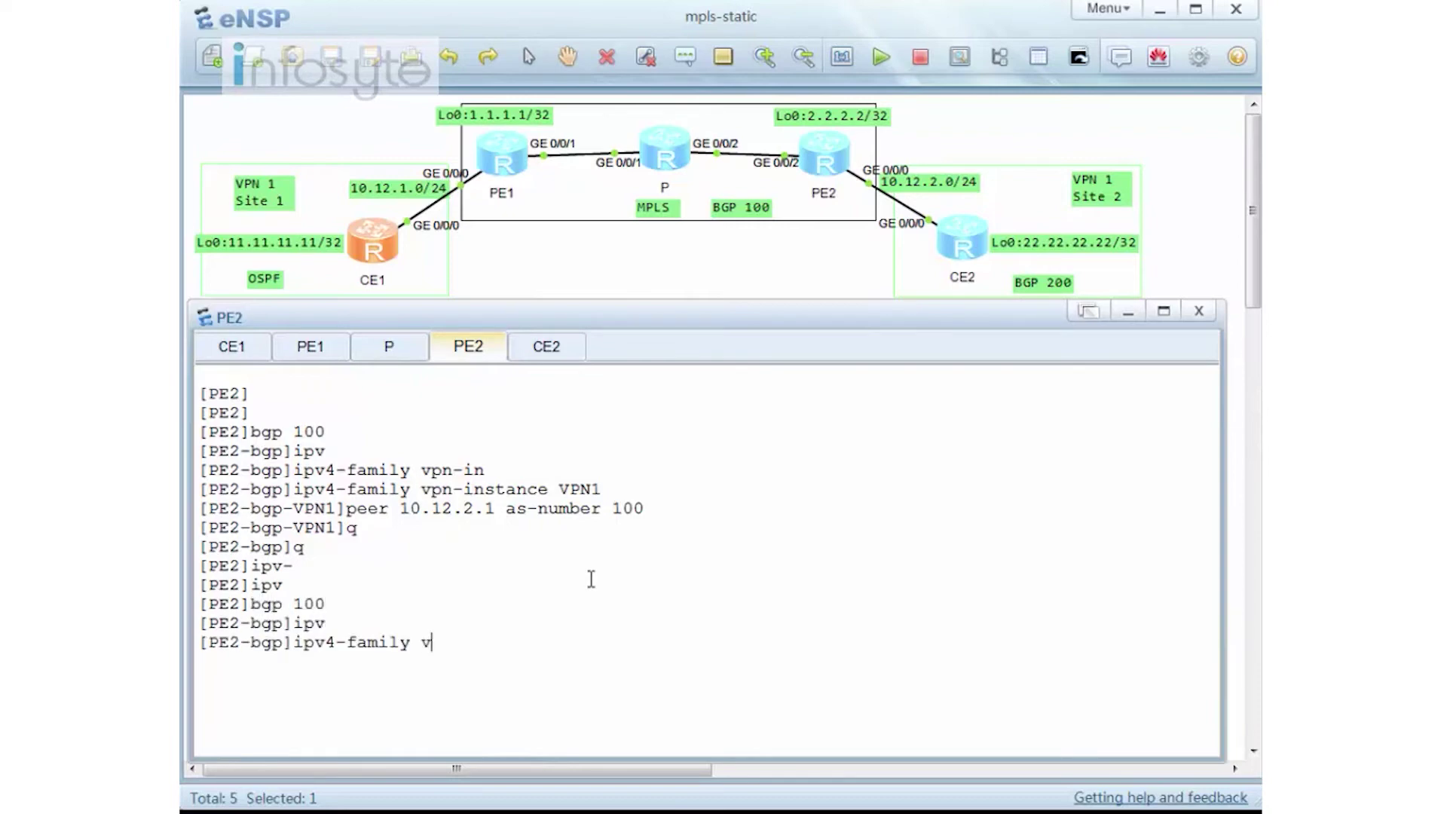
key(Tab)
key(BackSpace)
key(BackSpace)
text(-in)
key(Tab)
text(VPN1)
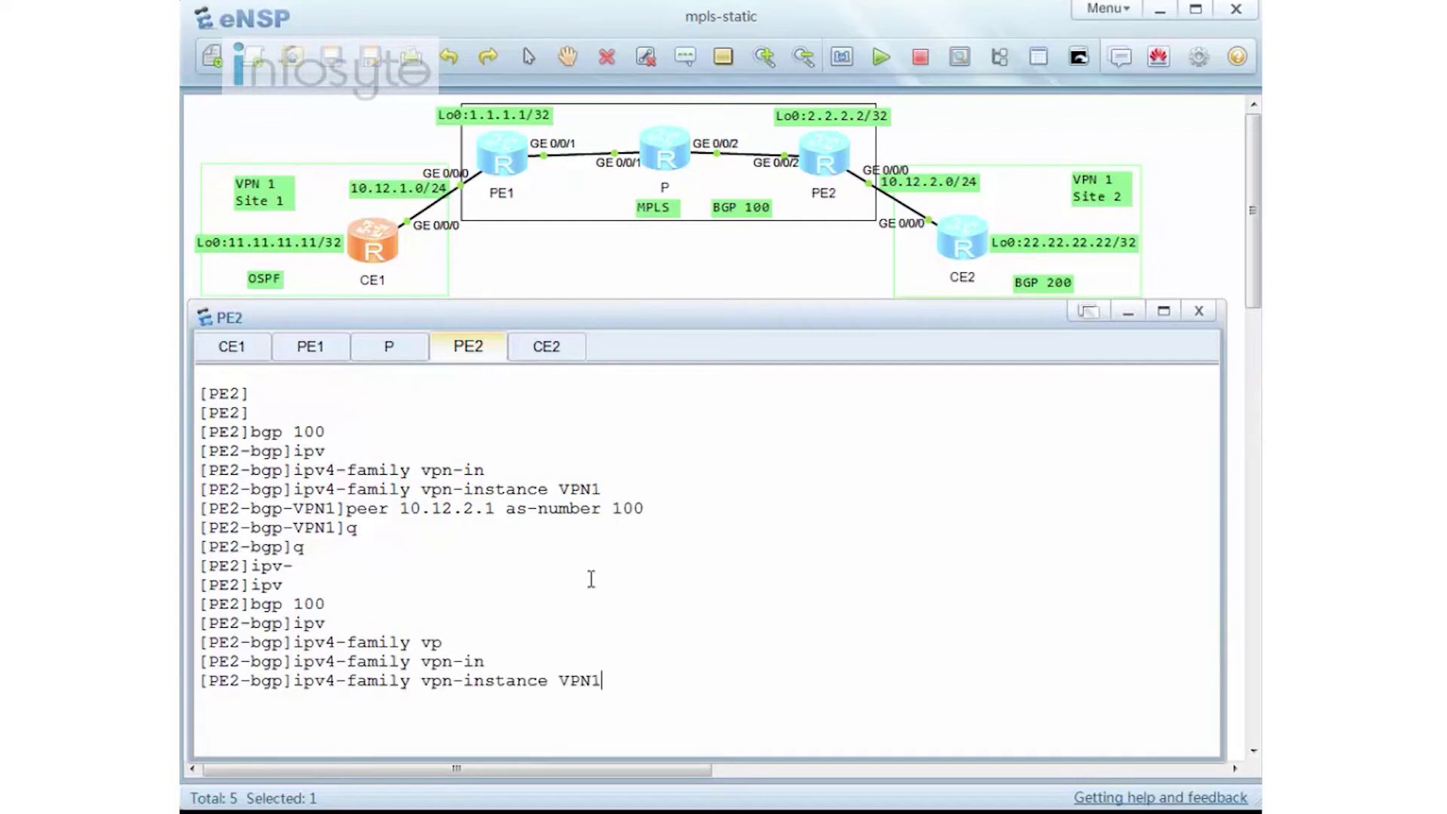
key(Return)
Step: Remove peer 10.12.2.1 from PE2's BGP VPN1 instance and add it again with AS number 200
text(peer)
key(BackSpace)
key(BackSpace)
key(BackSpace)
key(BackSpace)
text(undo peer 10.12.2.1)
key(Return)
text(peer 10.12.1)
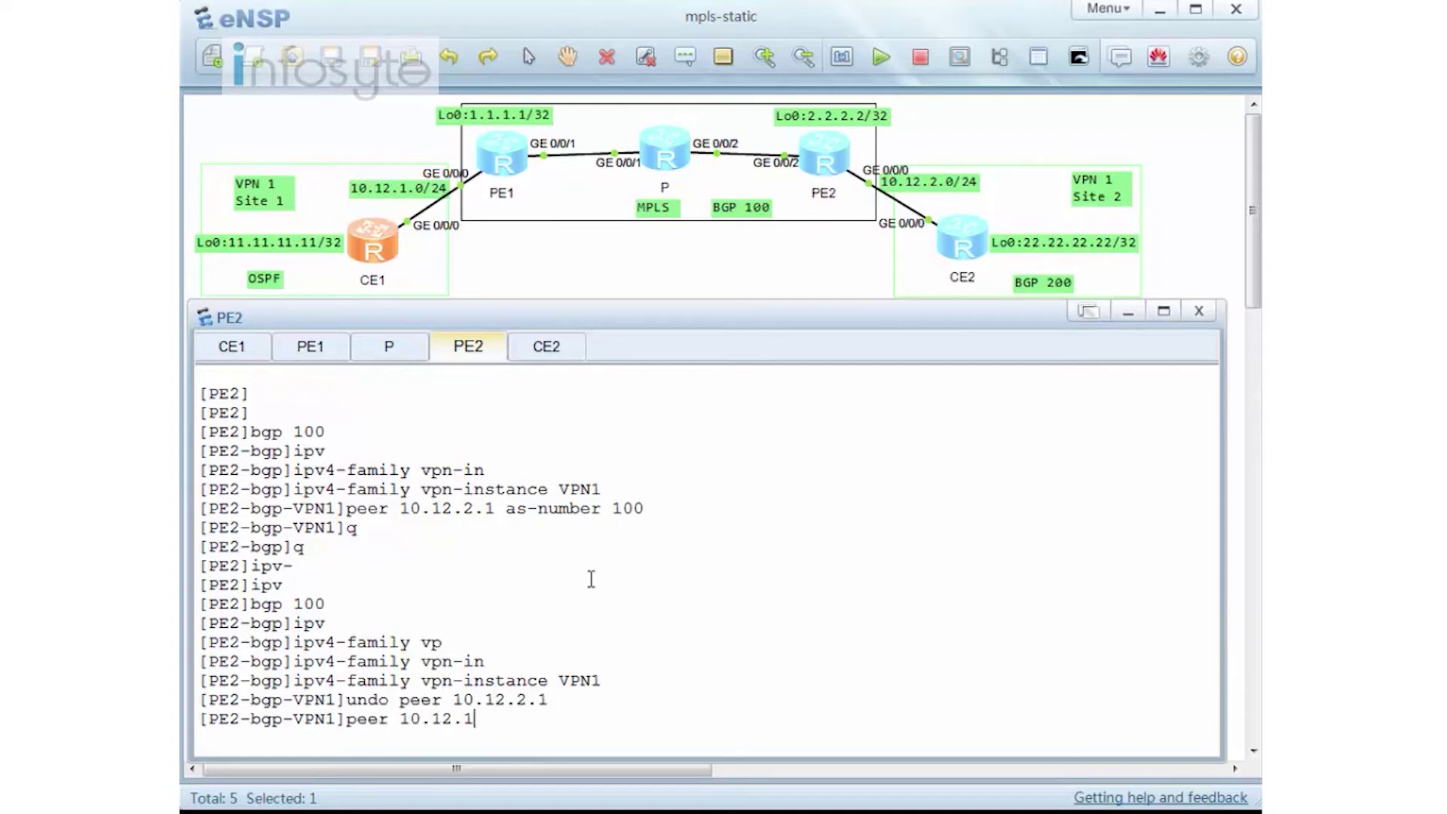
text(.1 as-number 200)
key(Return)
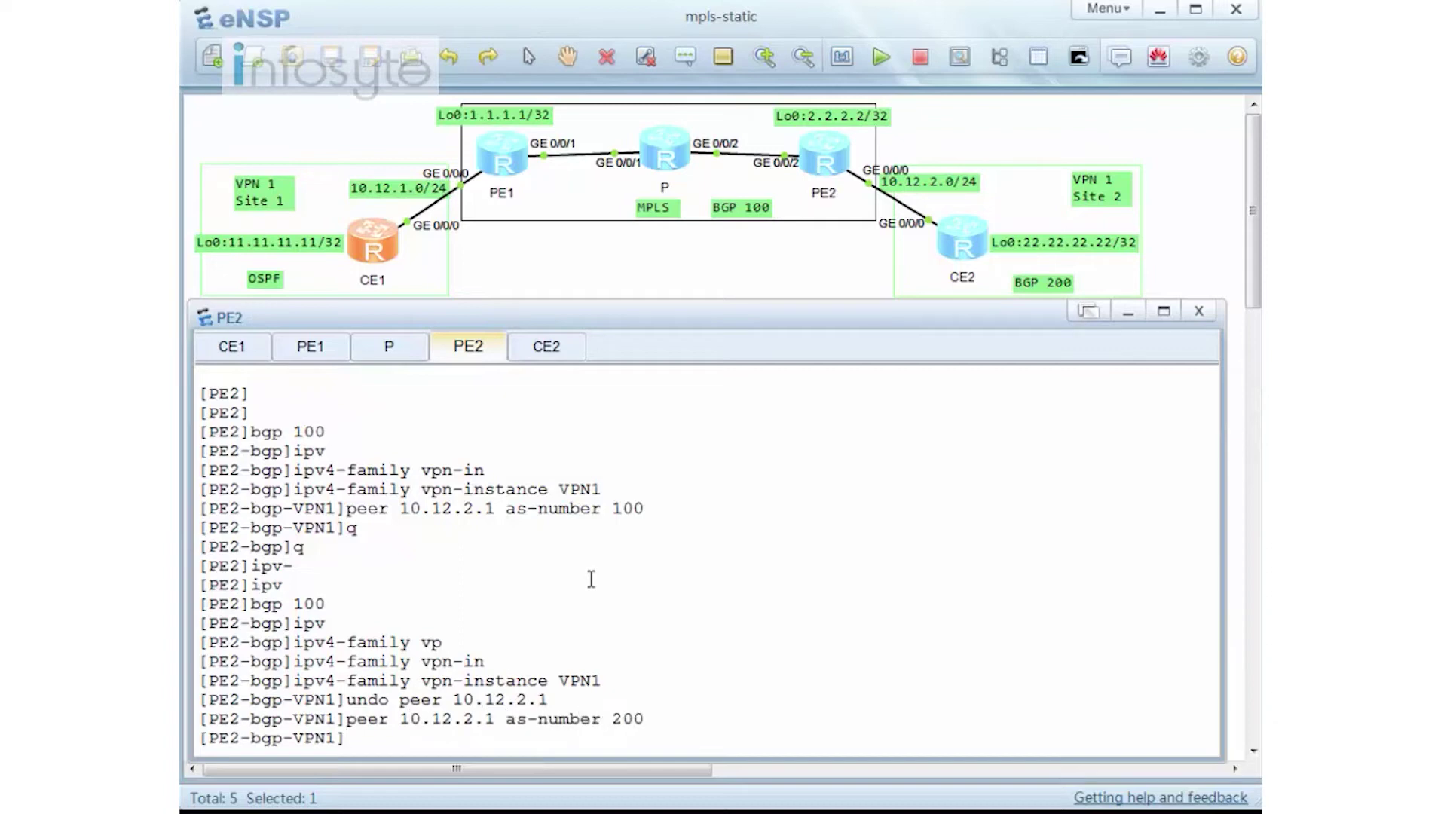
text(q)
key(Return)
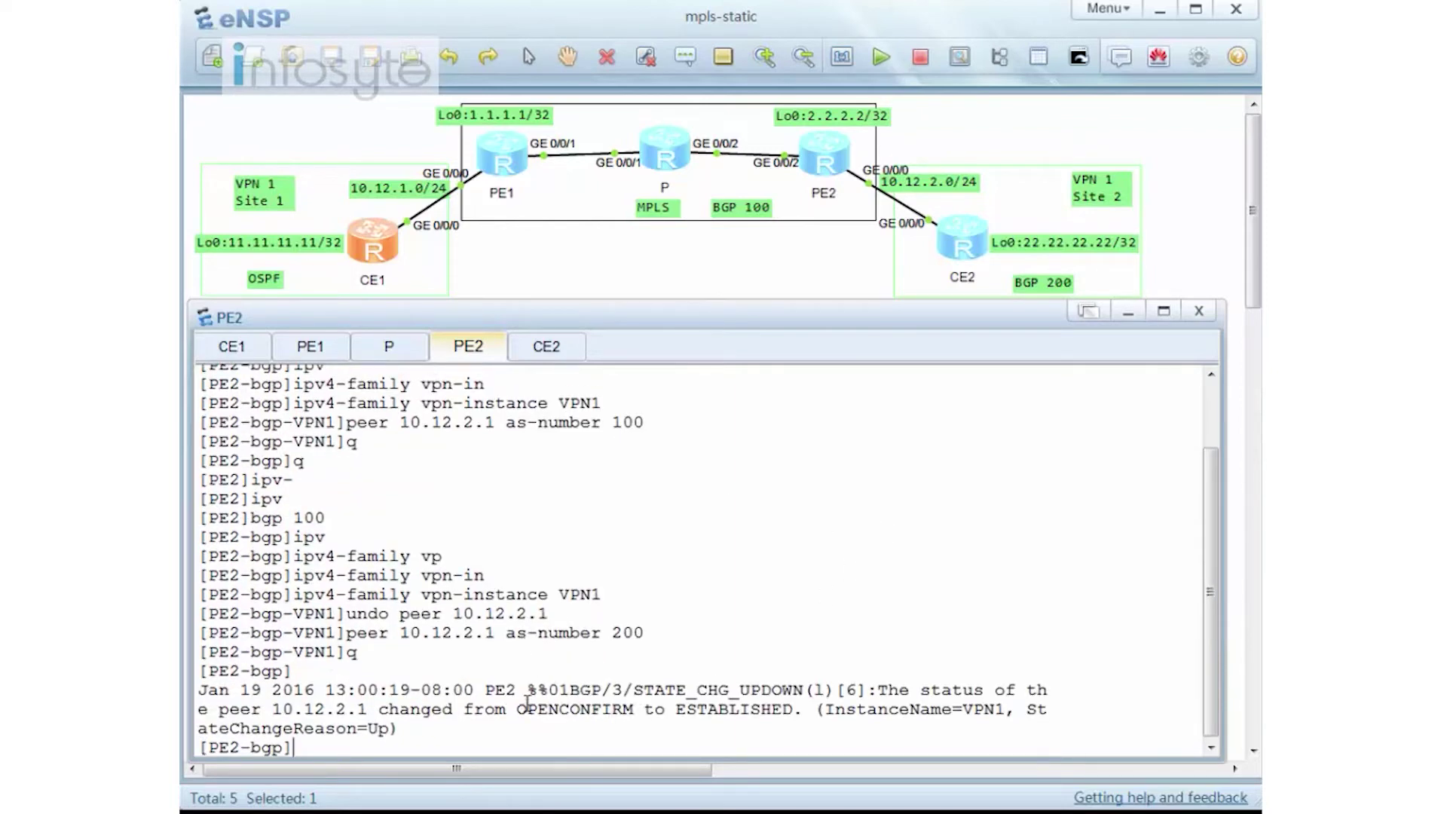
Step: Return PE2 to the system view and display the BGP VPNv4 routing table of vpn-instance VPN1
key(Return)
key(Return)
text(q)
key(Return)
key(Return)
key(Return)
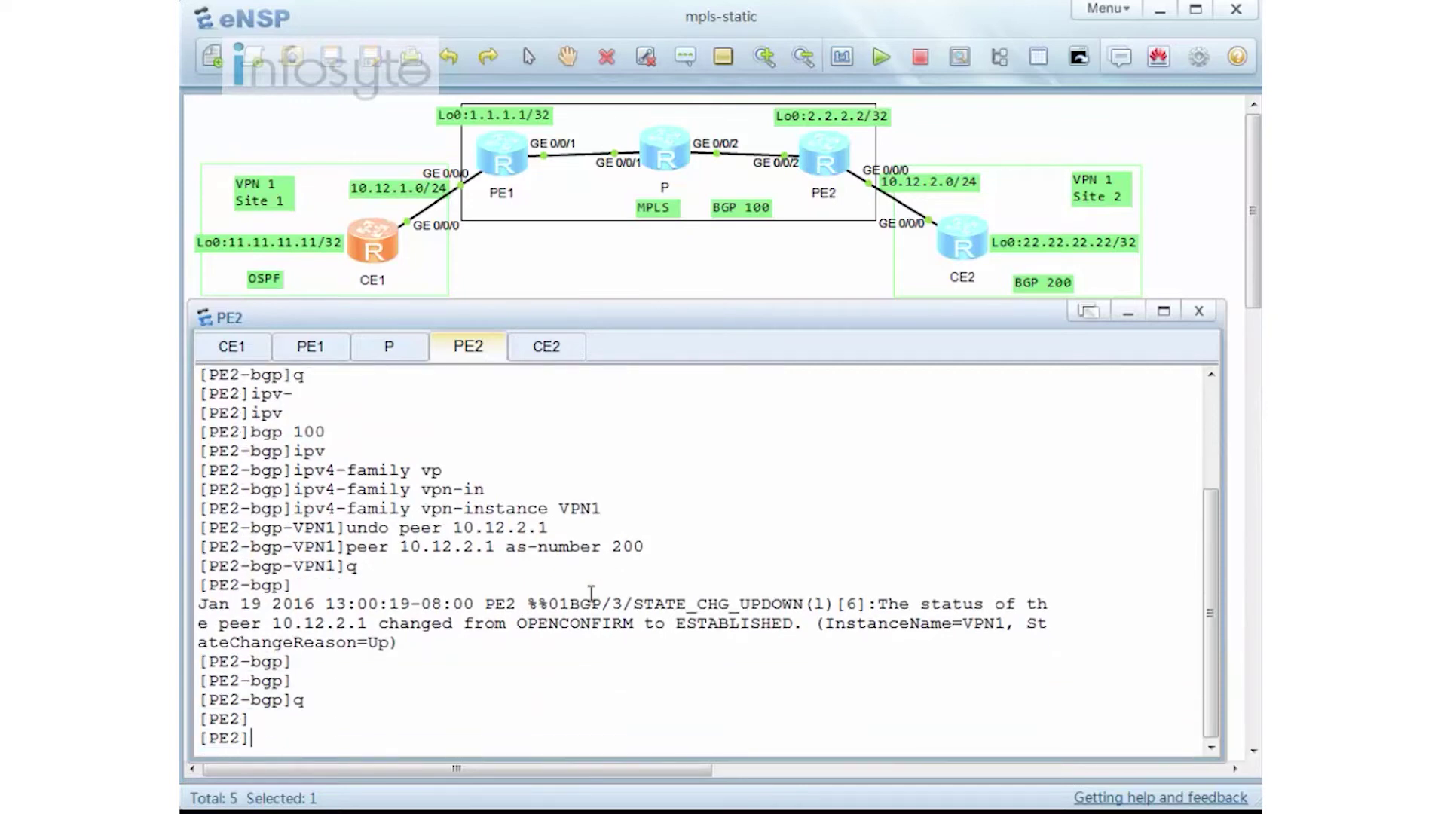
text(dis bgp vp)
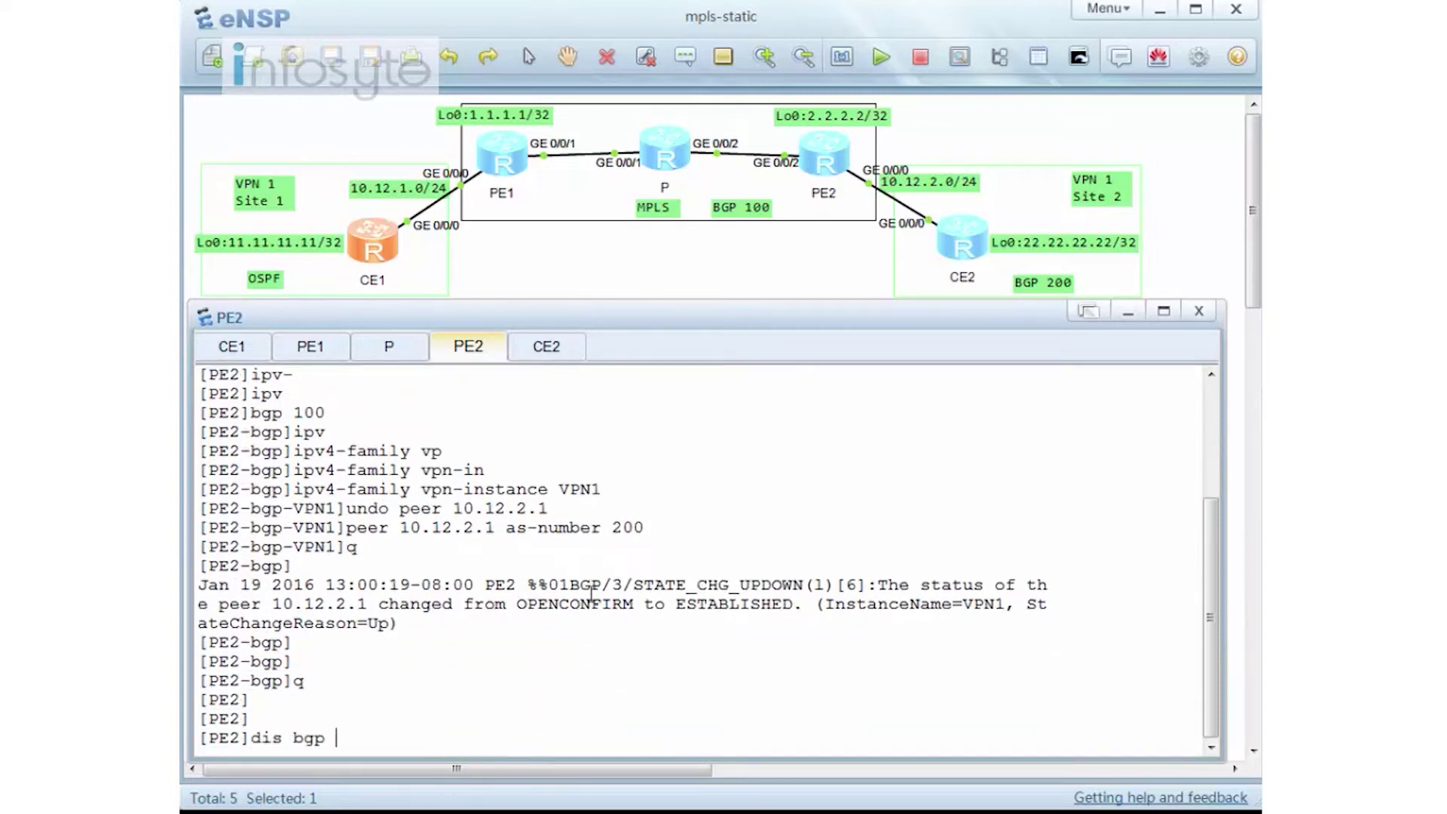
key(Tab)
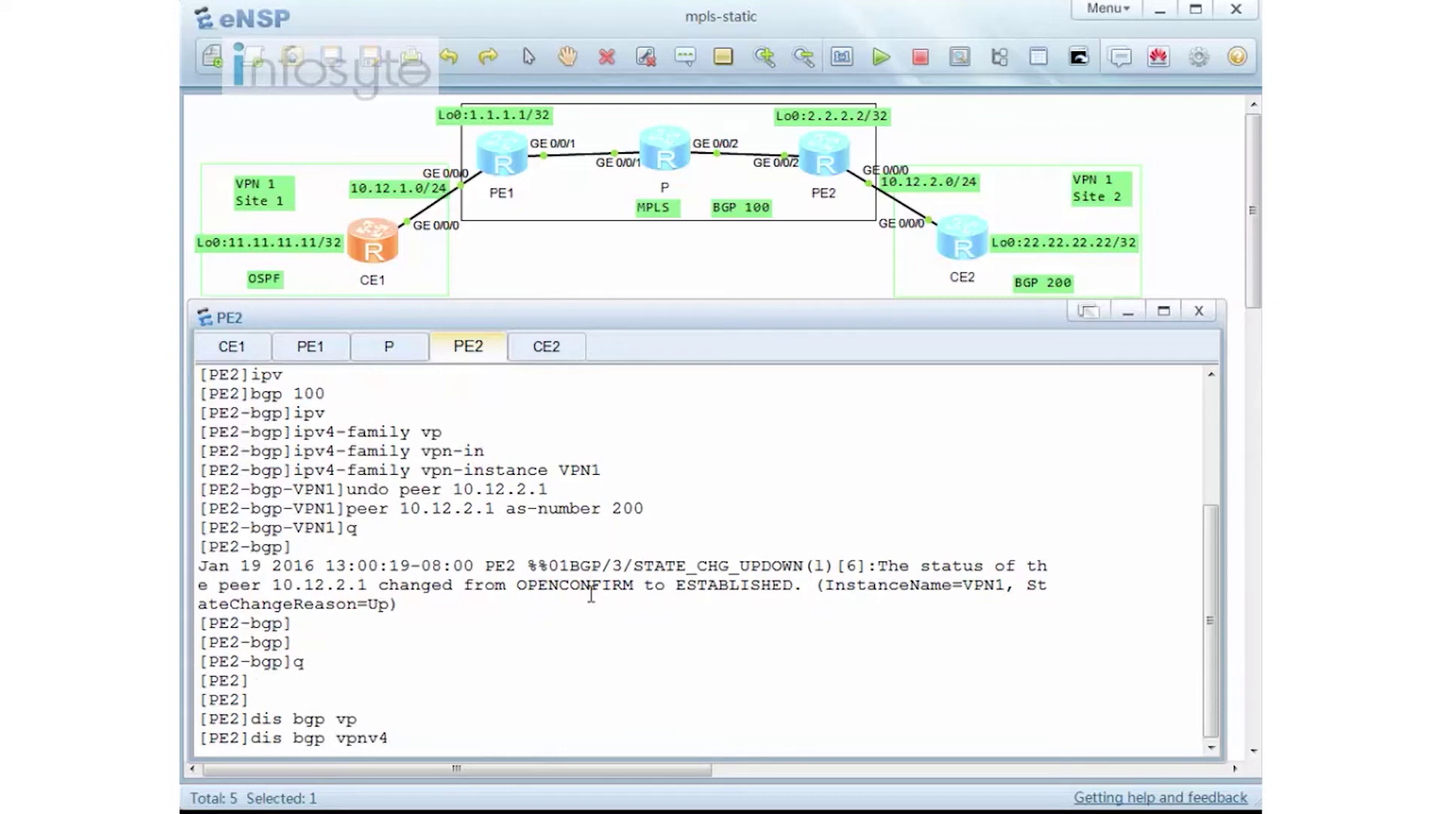
text(vp)
key(Tab)
text(VPN1 ro)
key(Tab)
key(Return)
drag(262, 718, 411, 729)
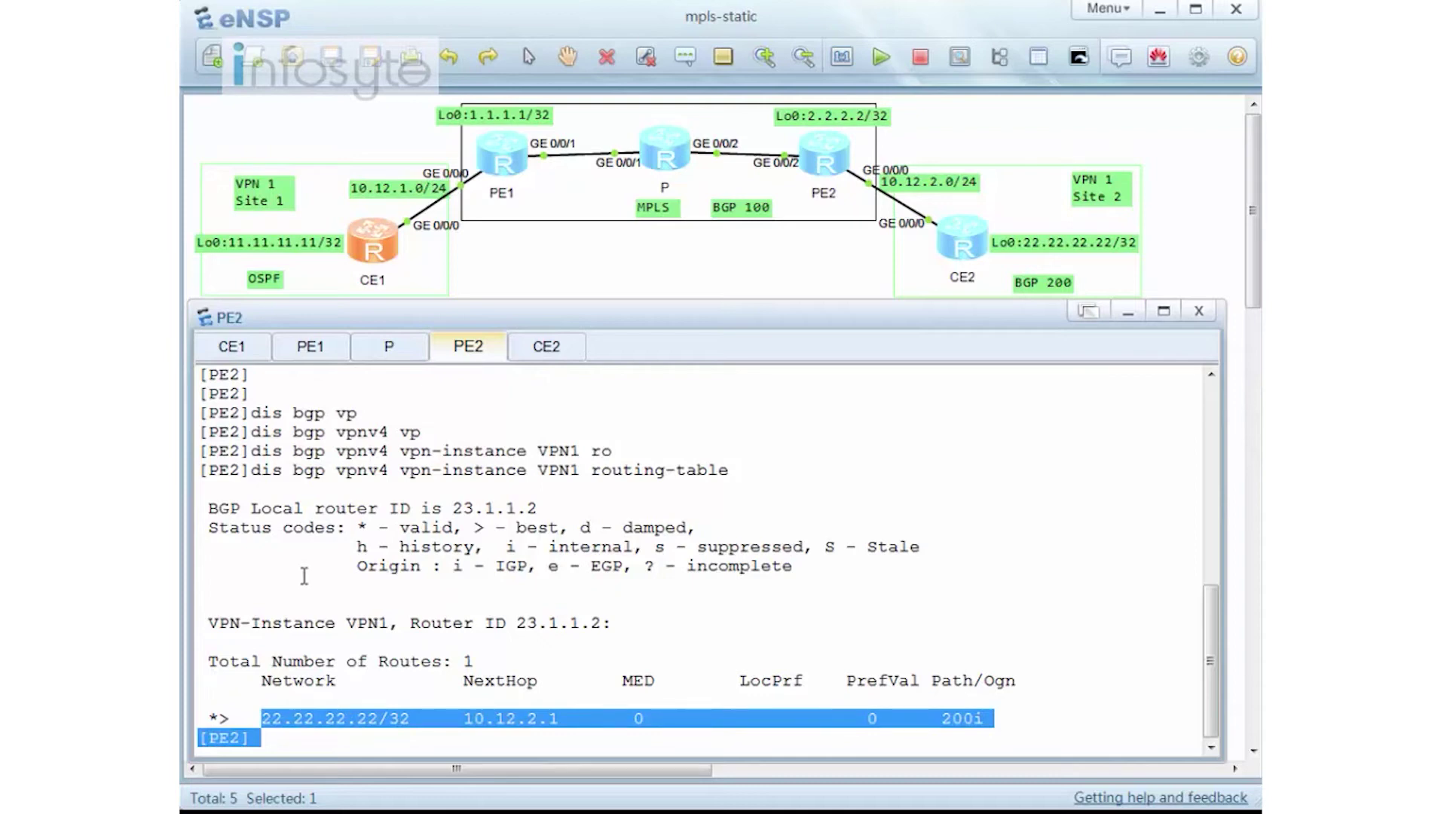
Step: Enter BGP 100 on PE1 and open the IPv4 address family of vpn-instance VPN1
click(310, 351)
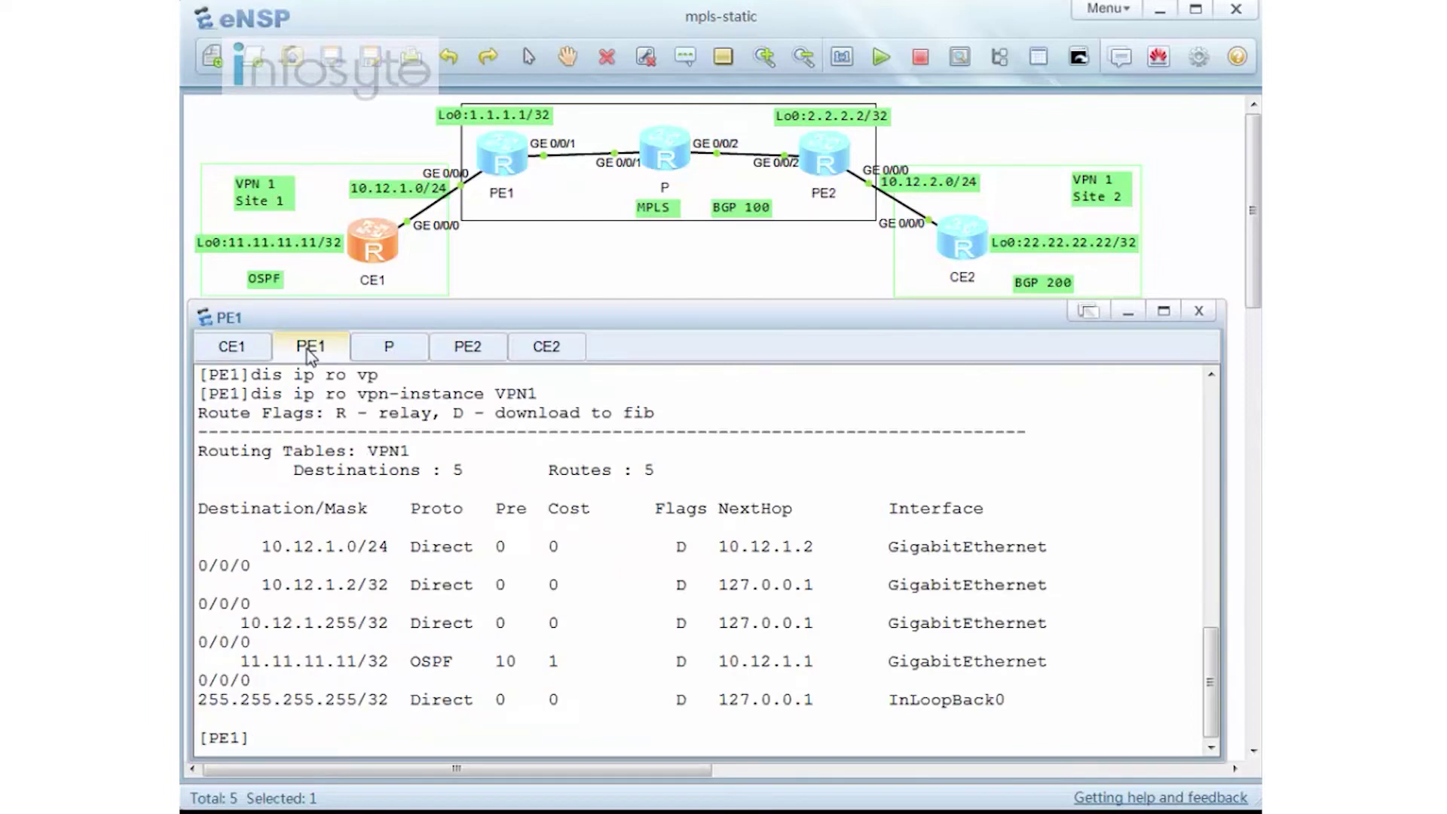
text(bgp 100)
key(Return)
text(ipv-)
text(e)
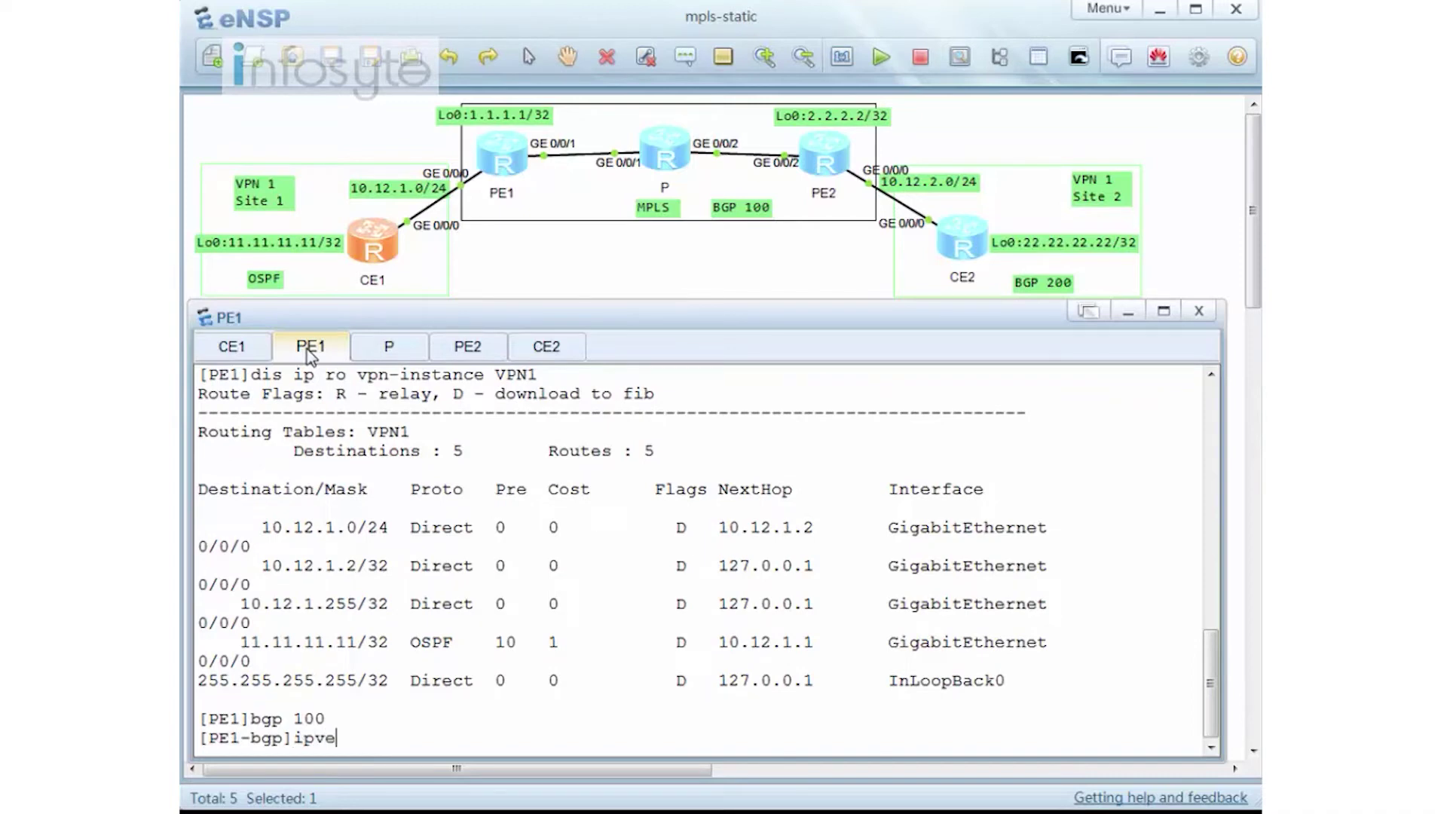
key(BackSpace)
text(4-)
key(Tab)
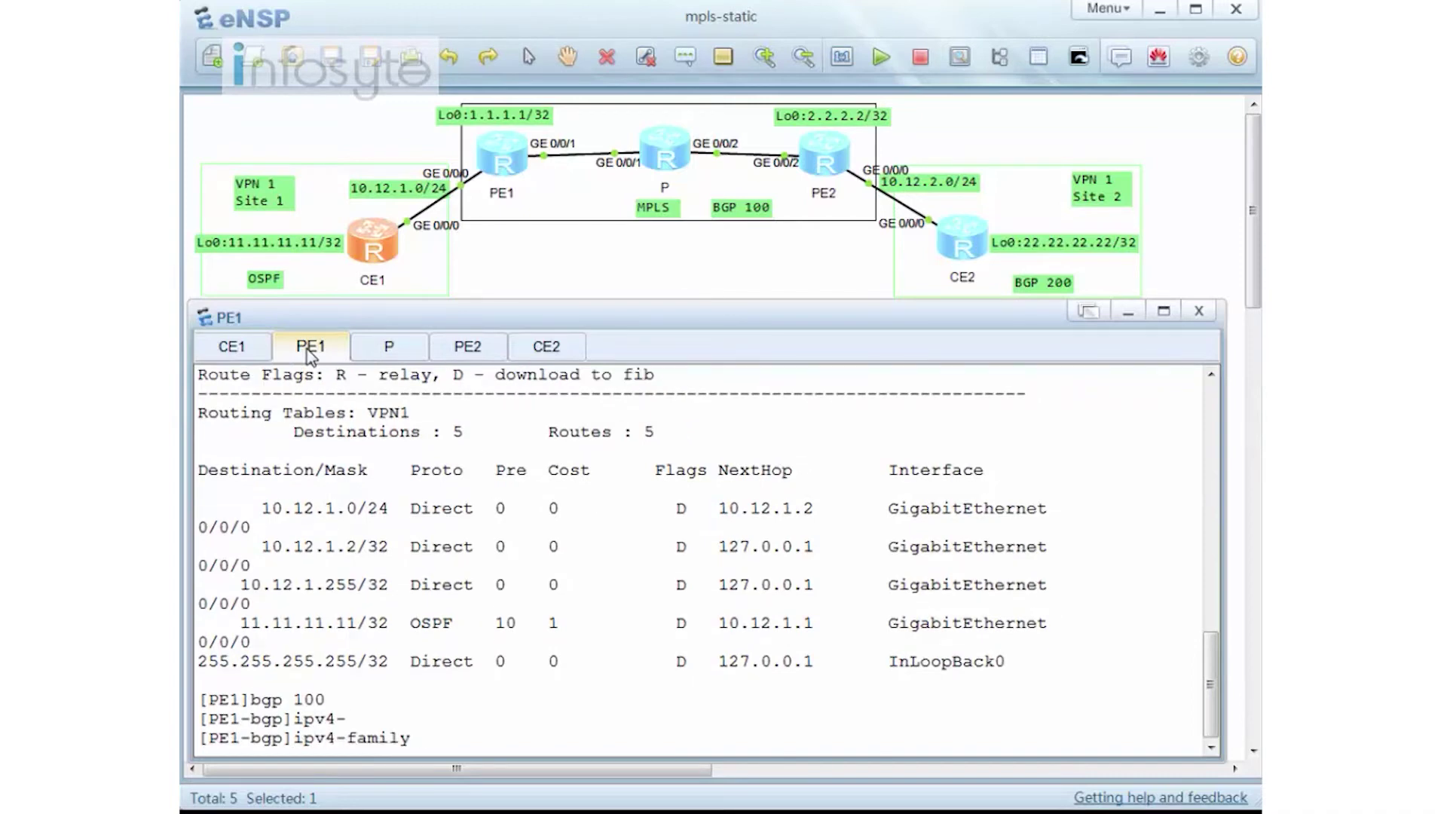
text(vp)
key(Tab)
text(VPN1)
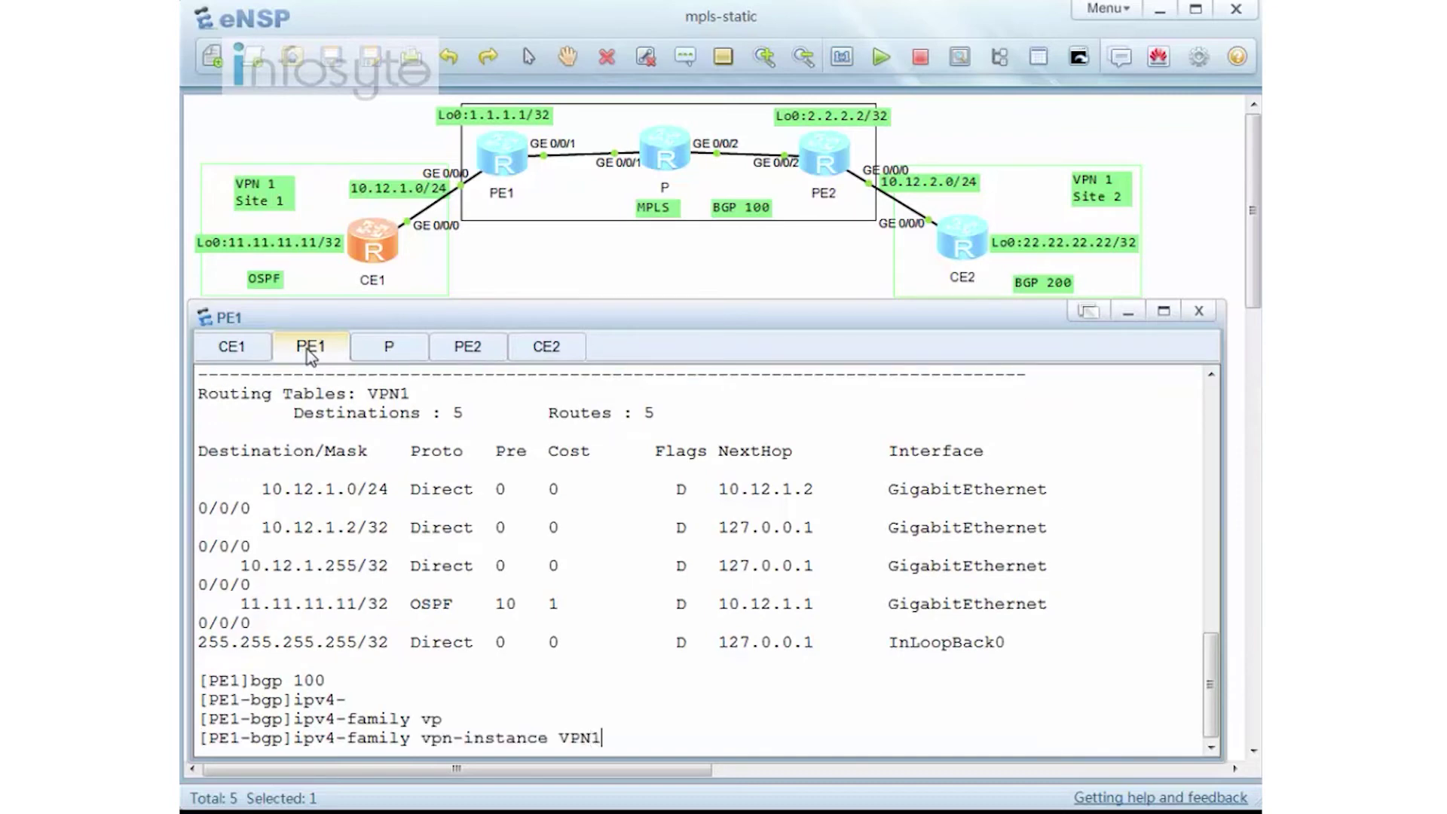
key(Return)
Step: Import the routes of OSPF process 2 into PE1's BGP VPN1 instance
text(im)
key(Tab)
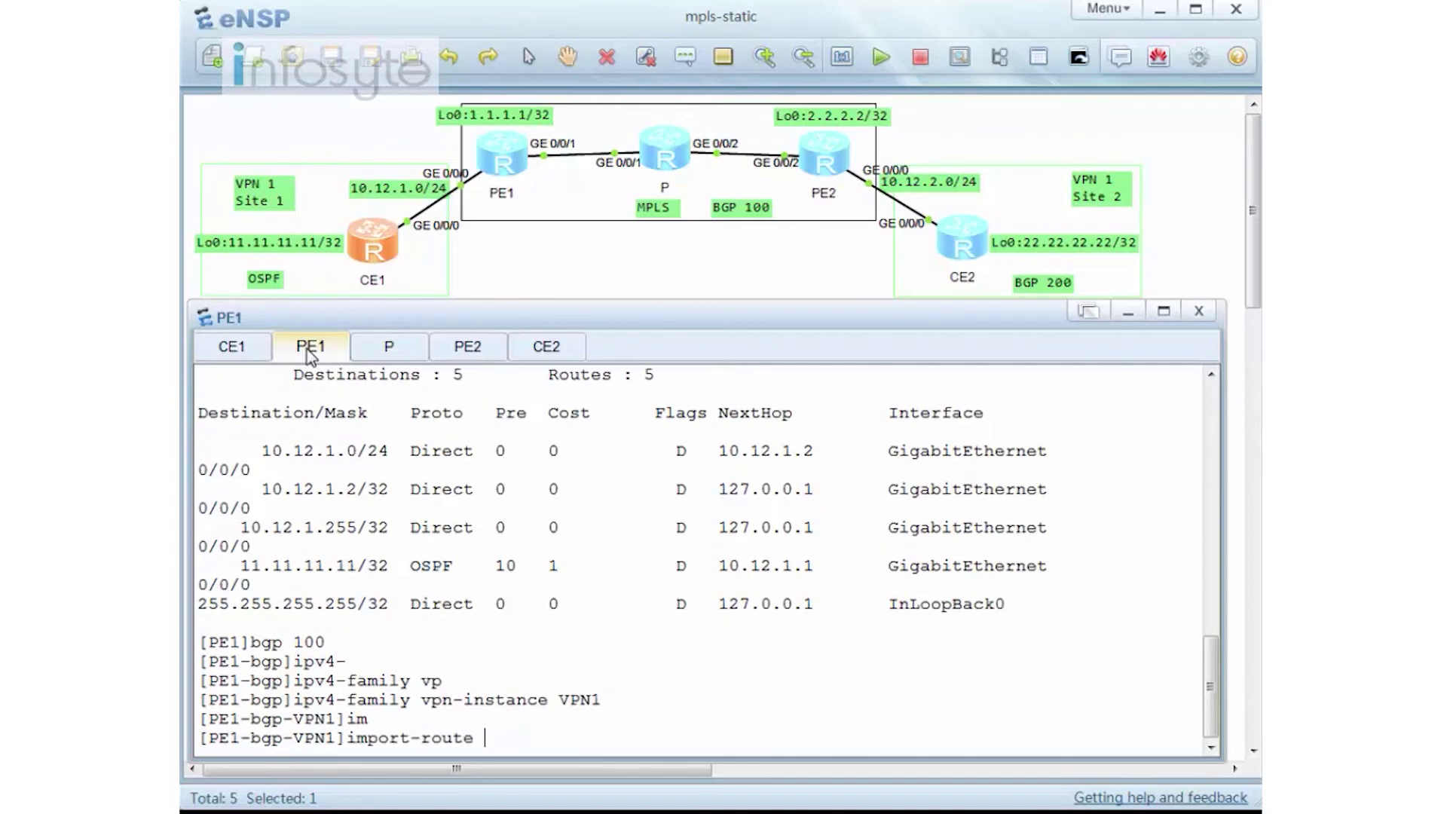
text(ospf 2)
key(Return)
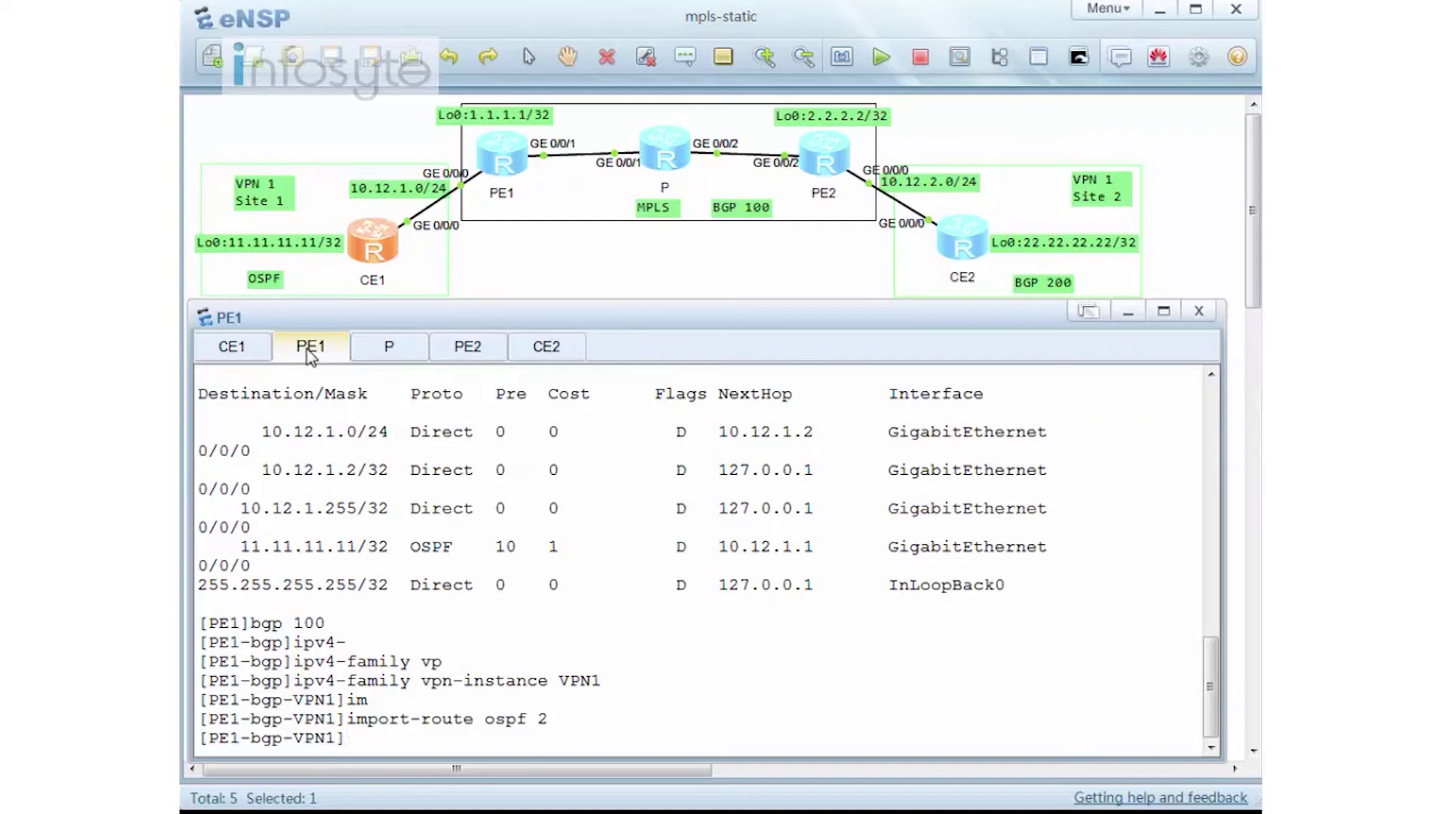
Step: Display PE2's BGP VPNv4 routing table for vpn-instance VPN1 again to check the routes from PE1
key(ctrl+Tab)
key(ctrl+Tab)
key(Return)
key(Return)
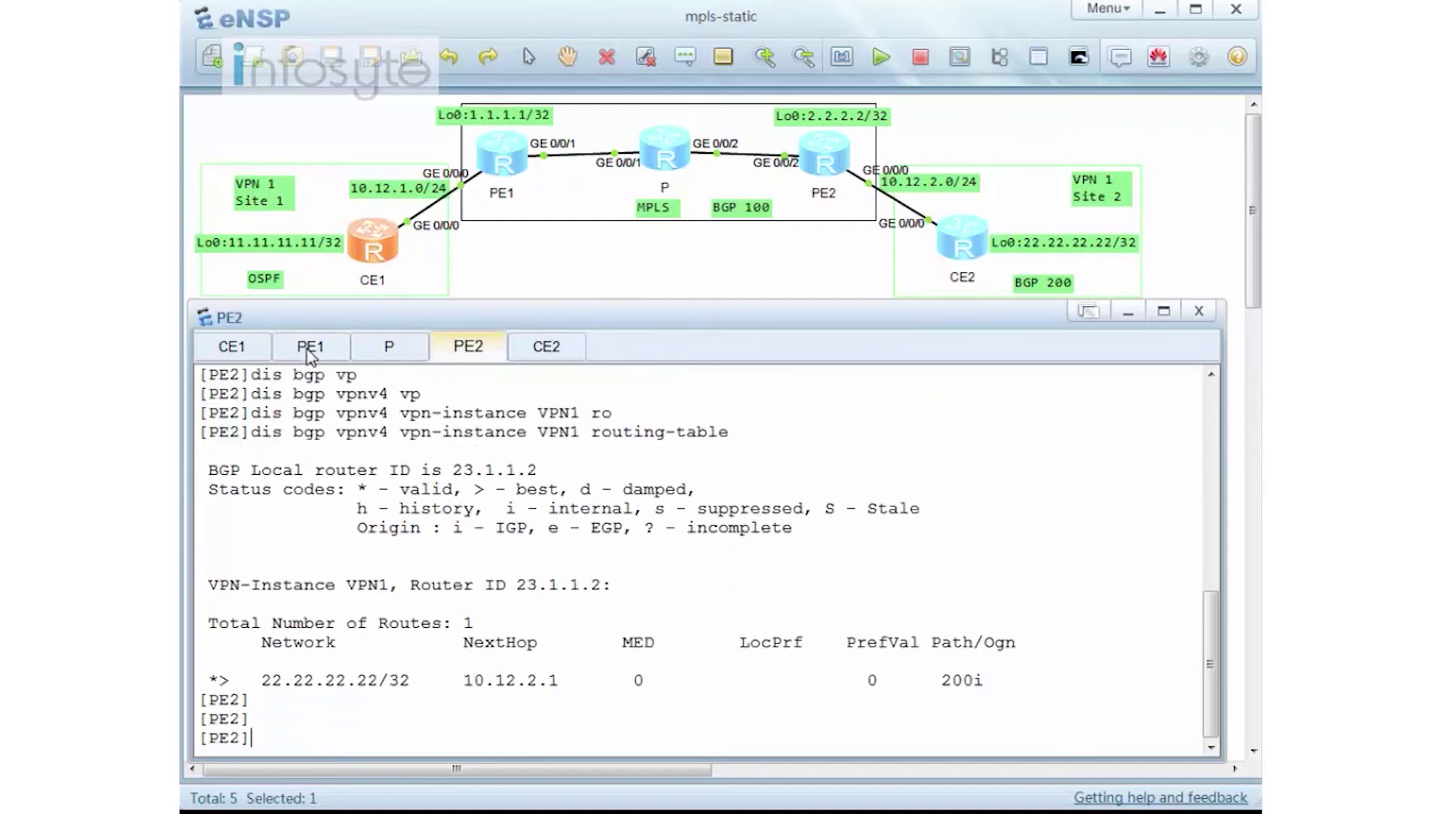
text(dis)
key(Up)
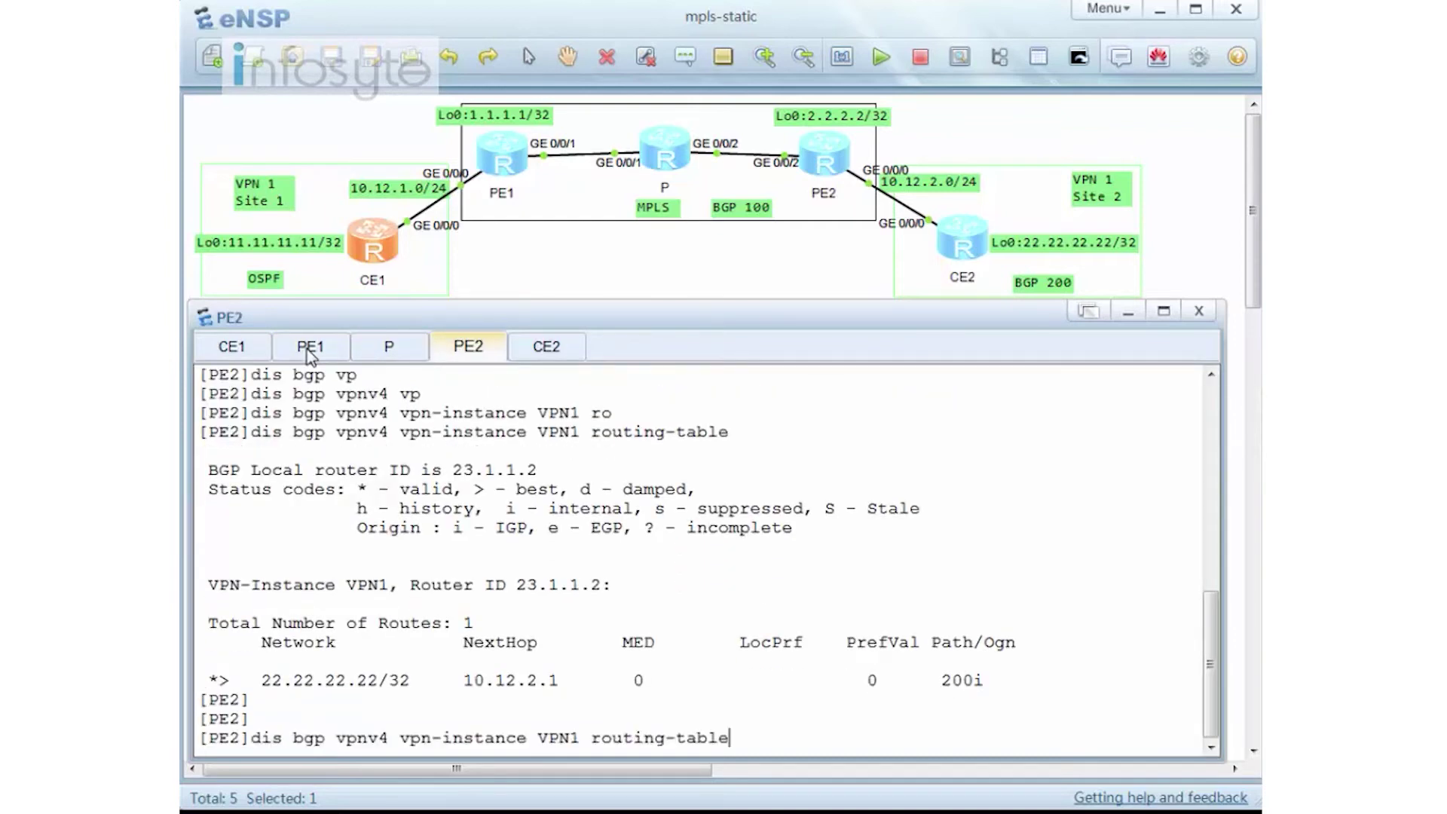
key(Return)
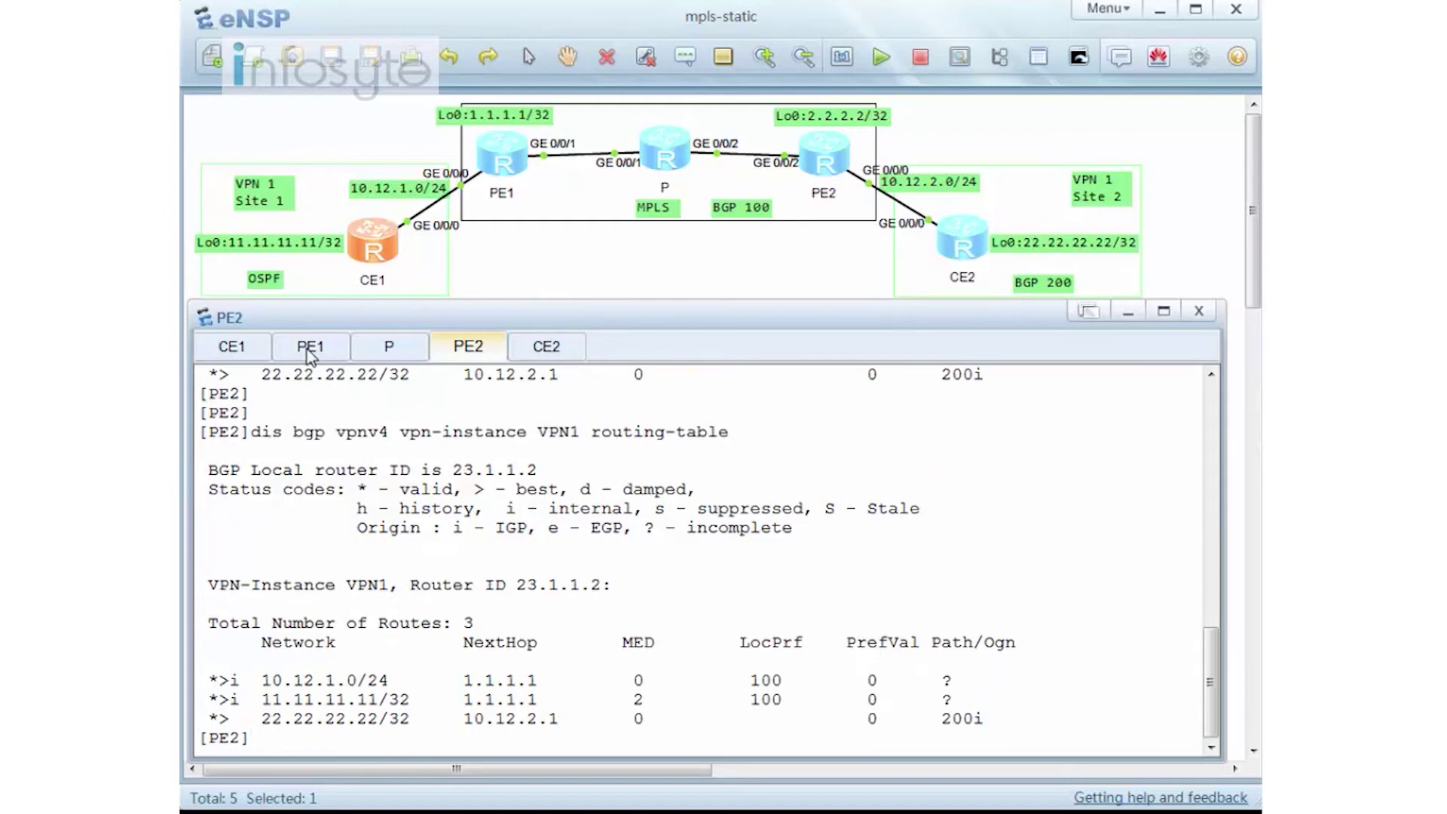
Step: Open the IPv4 address family of vpn-instance VPN1 under BGP 100 on PE2
text(bgp 100)
key(Return)
text(ipv-)
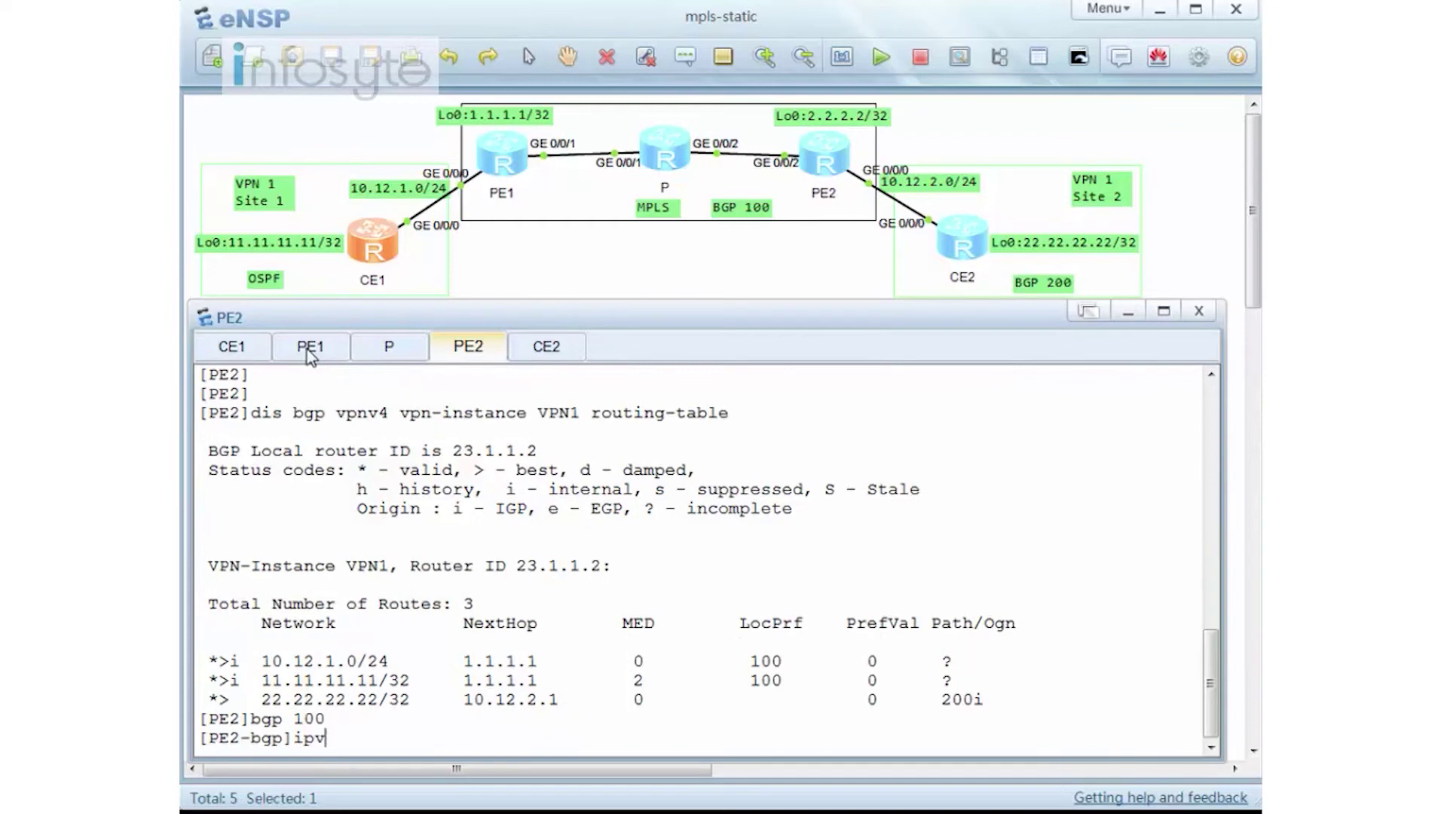
key(BackSpace)
text(4-)
key(Tab)
text(vpn-i)
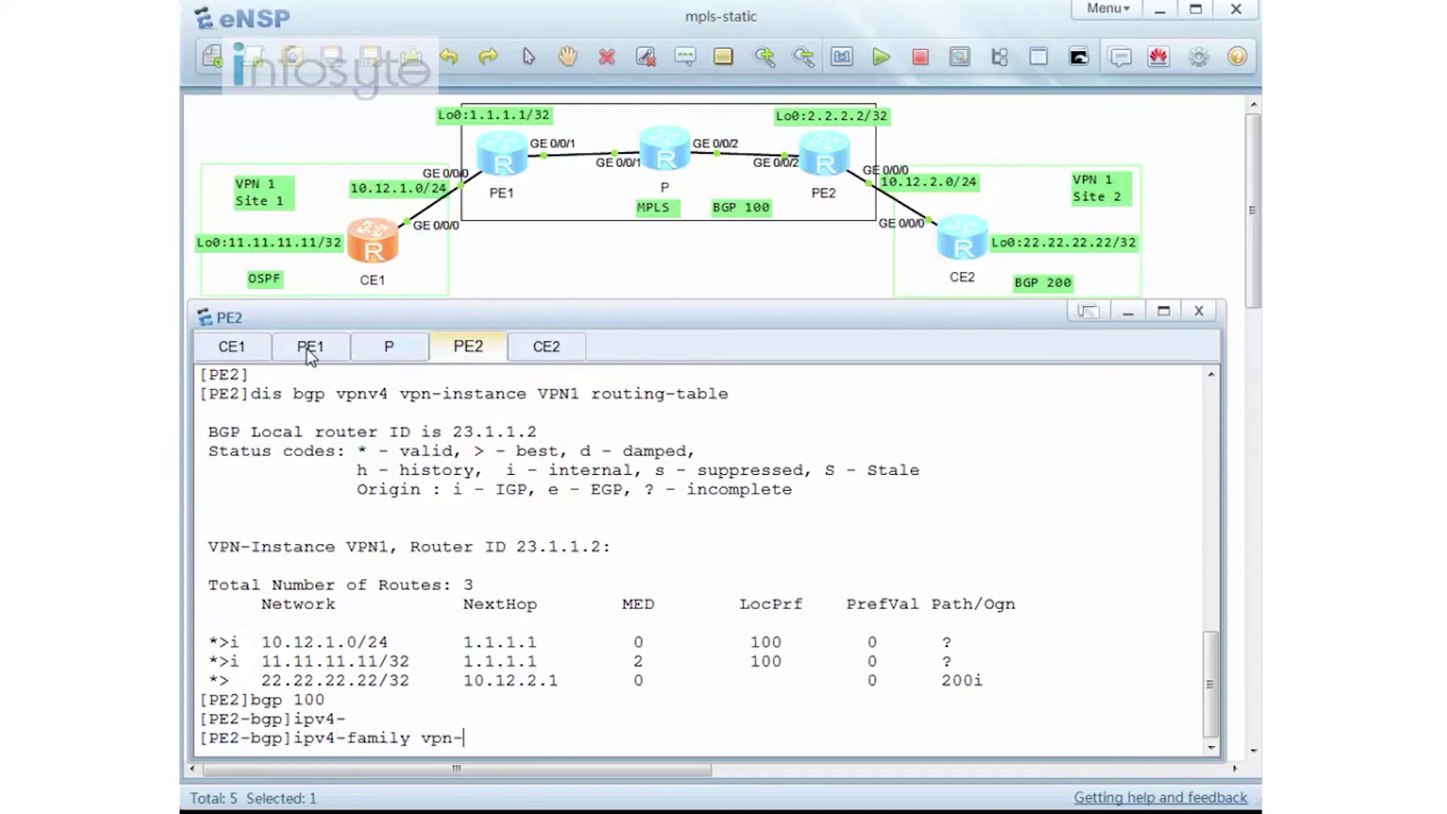
key(Tab)
text(VPN1)
key(Return)
Step: Import direct routes into PE2's BGP VPN1 instance and return to the system view
text(impo)
key(Tab)
text(direct)
key(Return)
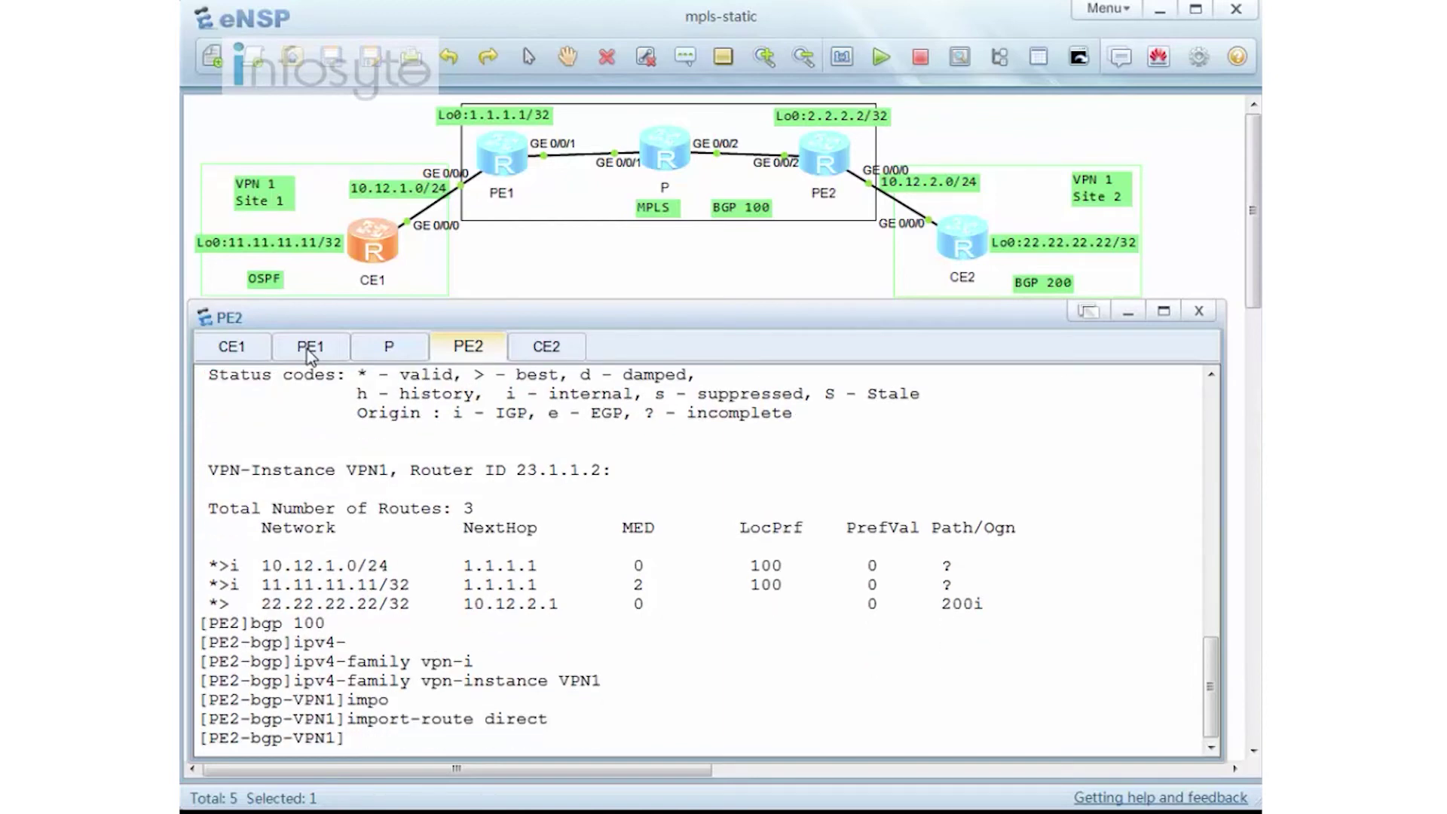
text(q)
key(Return)
text(q)
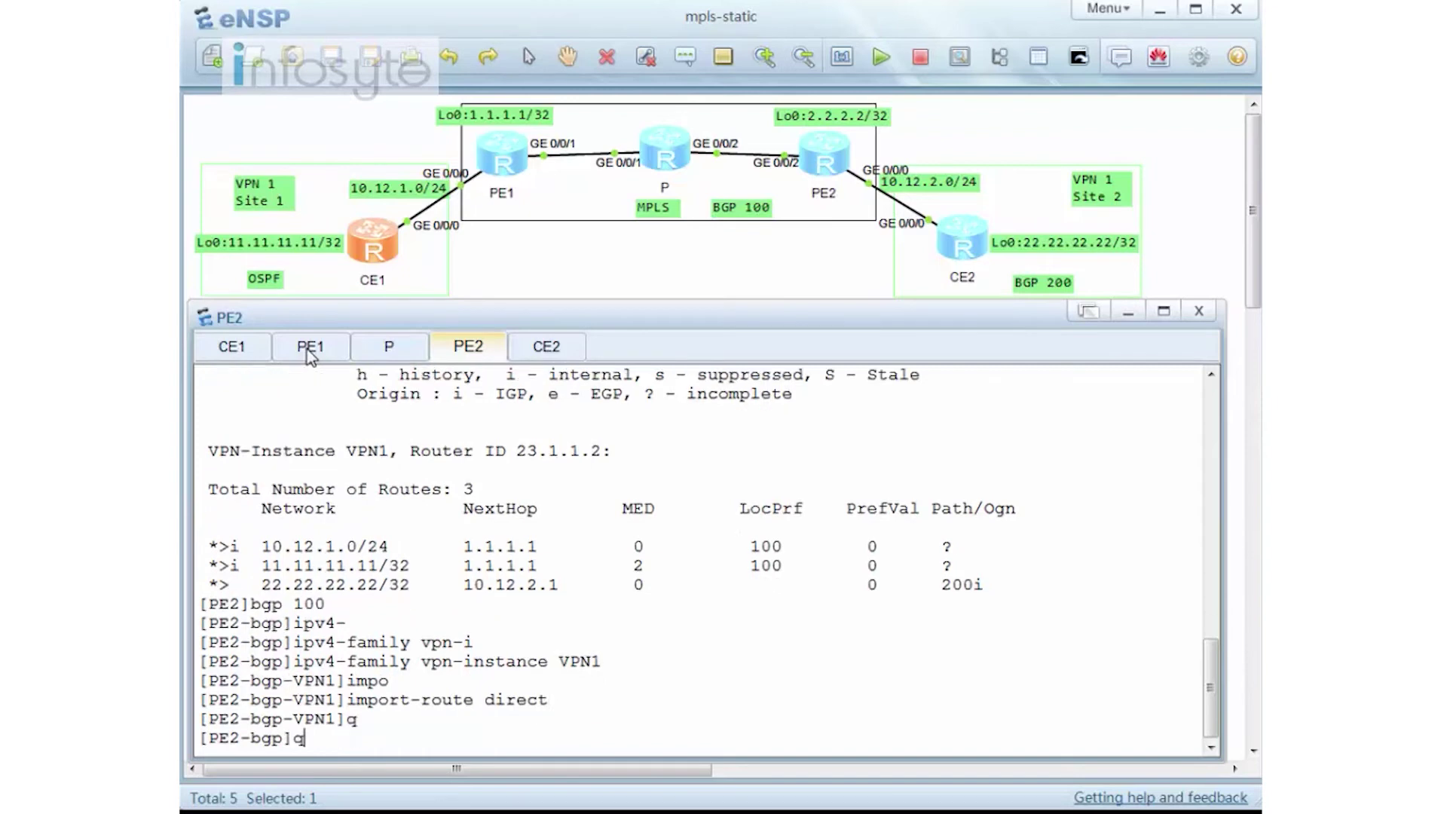
key(Return)
Step: Display PE2's BGP VPNv4 routing table for vpn-instance VPN1 and check the entry for network 10.12.2.0/24
key(Up)
key(Up)
key(Up)
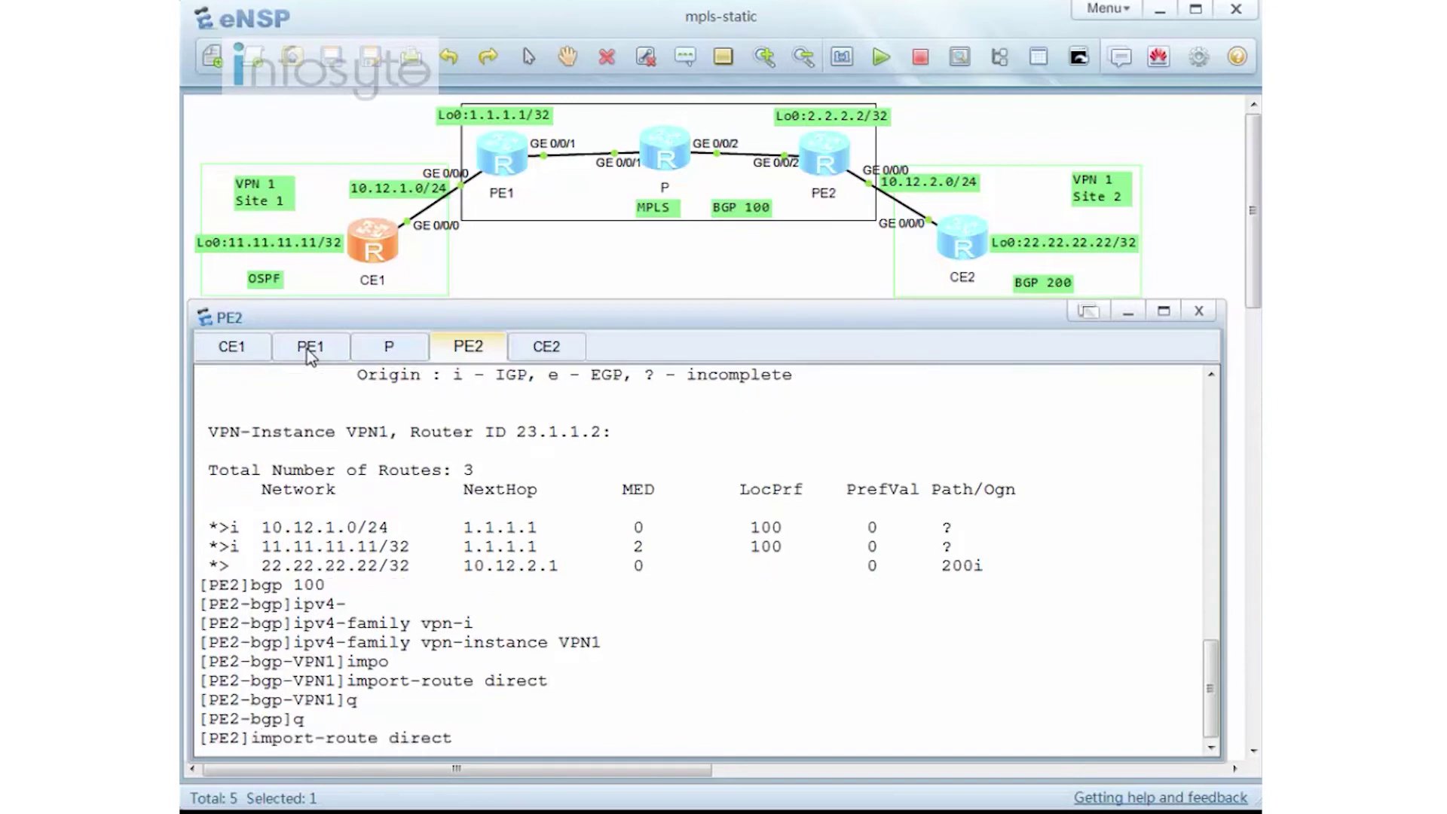
key(Up)
key(Up)
key(Up)
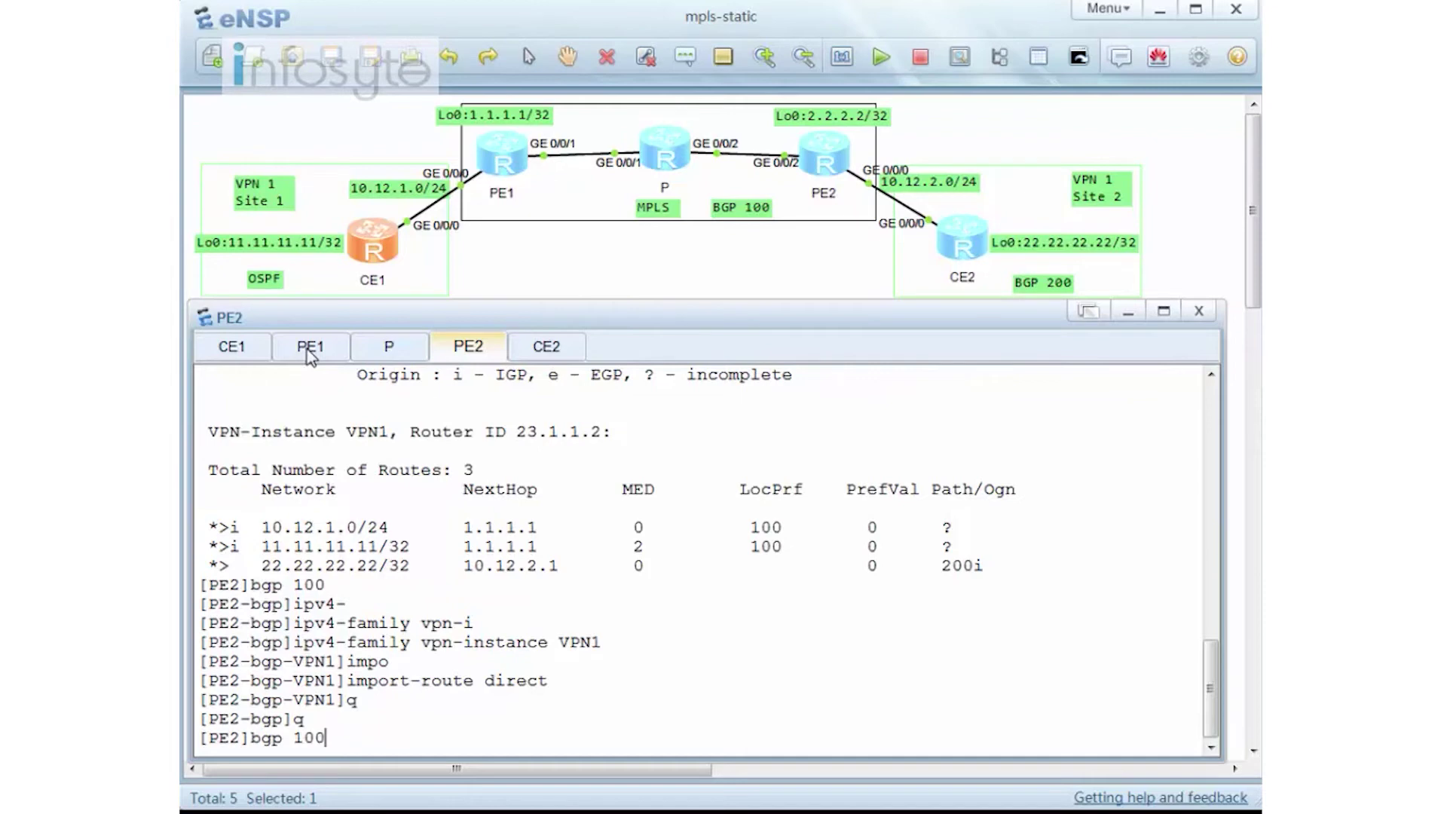
key(Return)
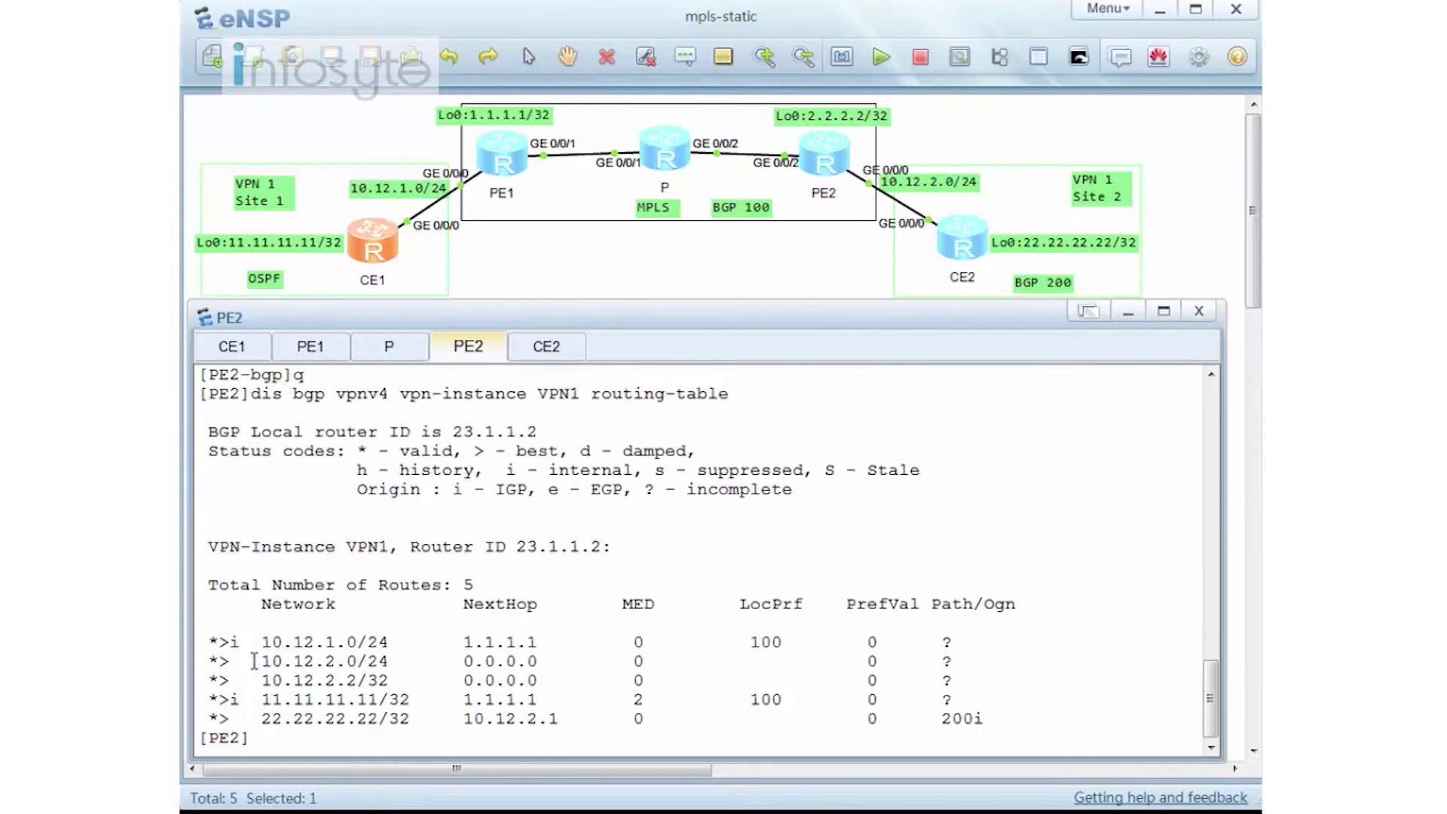
drag(252, 661, 404, 660)
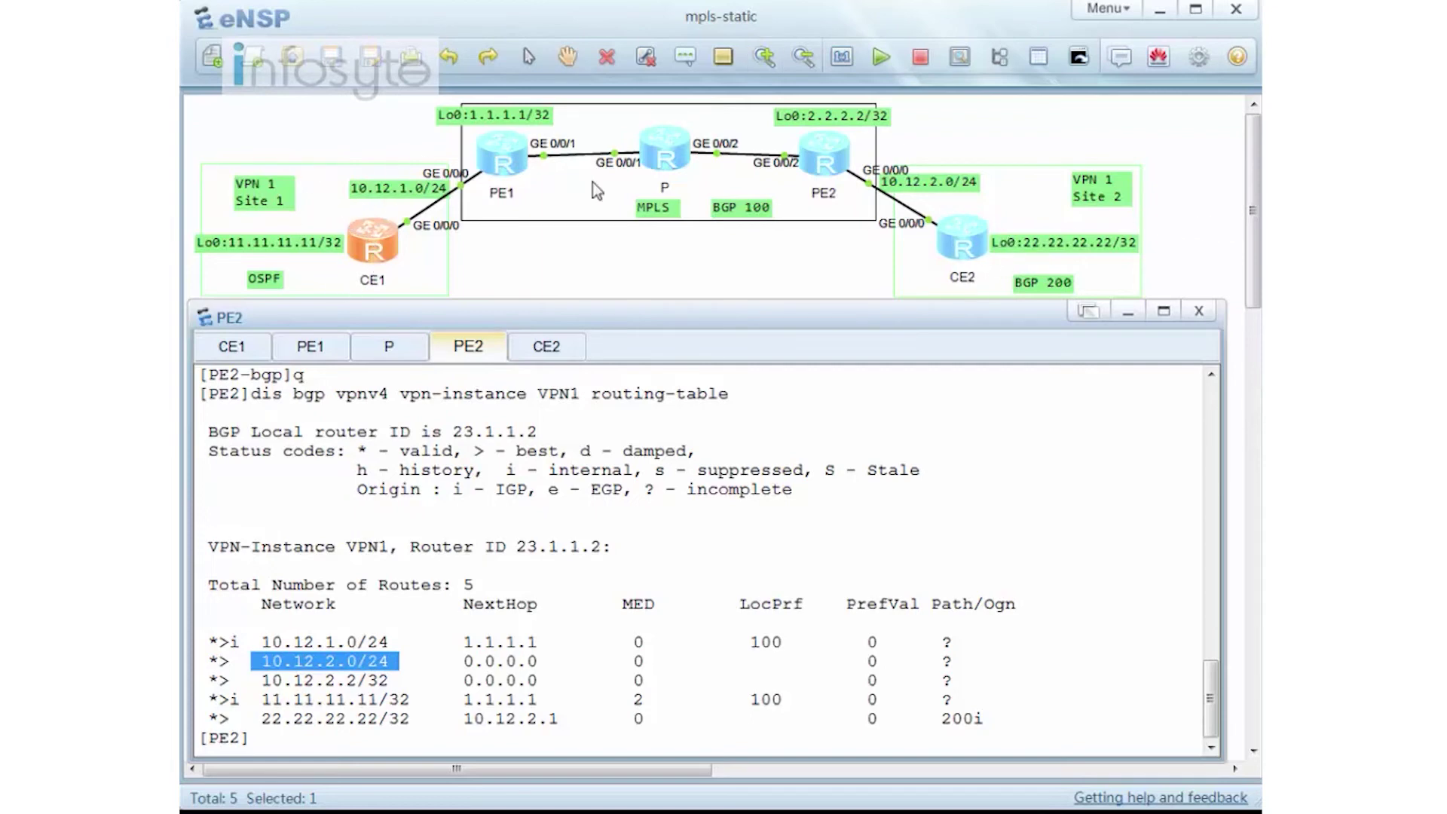
Step: Switch to PE1's console, return to the system view and enter OSPF process 2
double_click(530, 168)
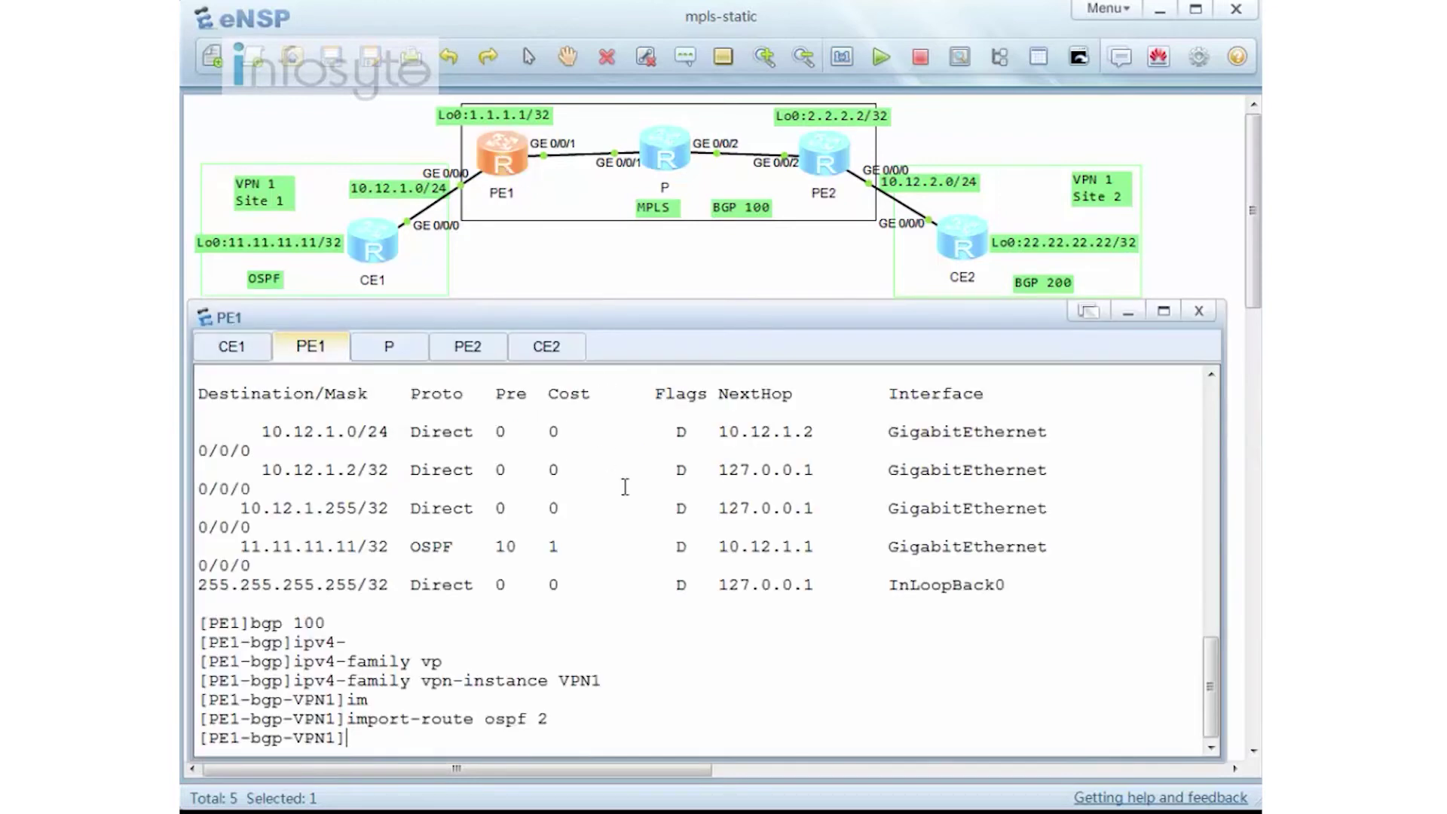
text(q)
key(Return)
text(q)
key(Return)
text(ps)
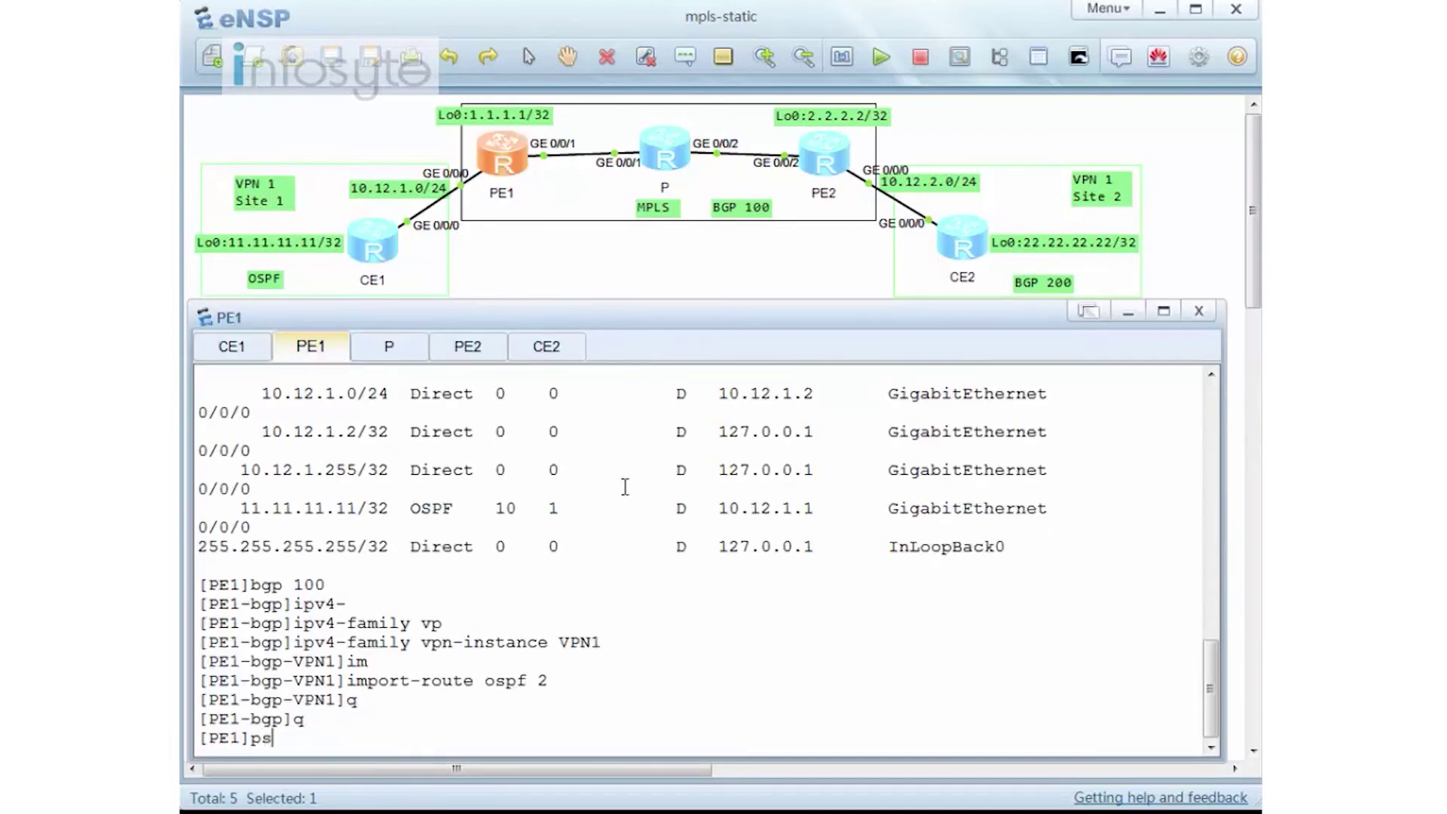
key(BackSpace)
text(ospf 2)
key(BackSpace)
key(BackSpace)
key(BackSpace)
key(BackSpace)
key(BackSpace)
key(BackSpace)
key(BackSpace)
text(ospf 2)
key(Return)
Step: Import BGP routes into OSPF process 2 on PE1
text(imp)
key(Tab)
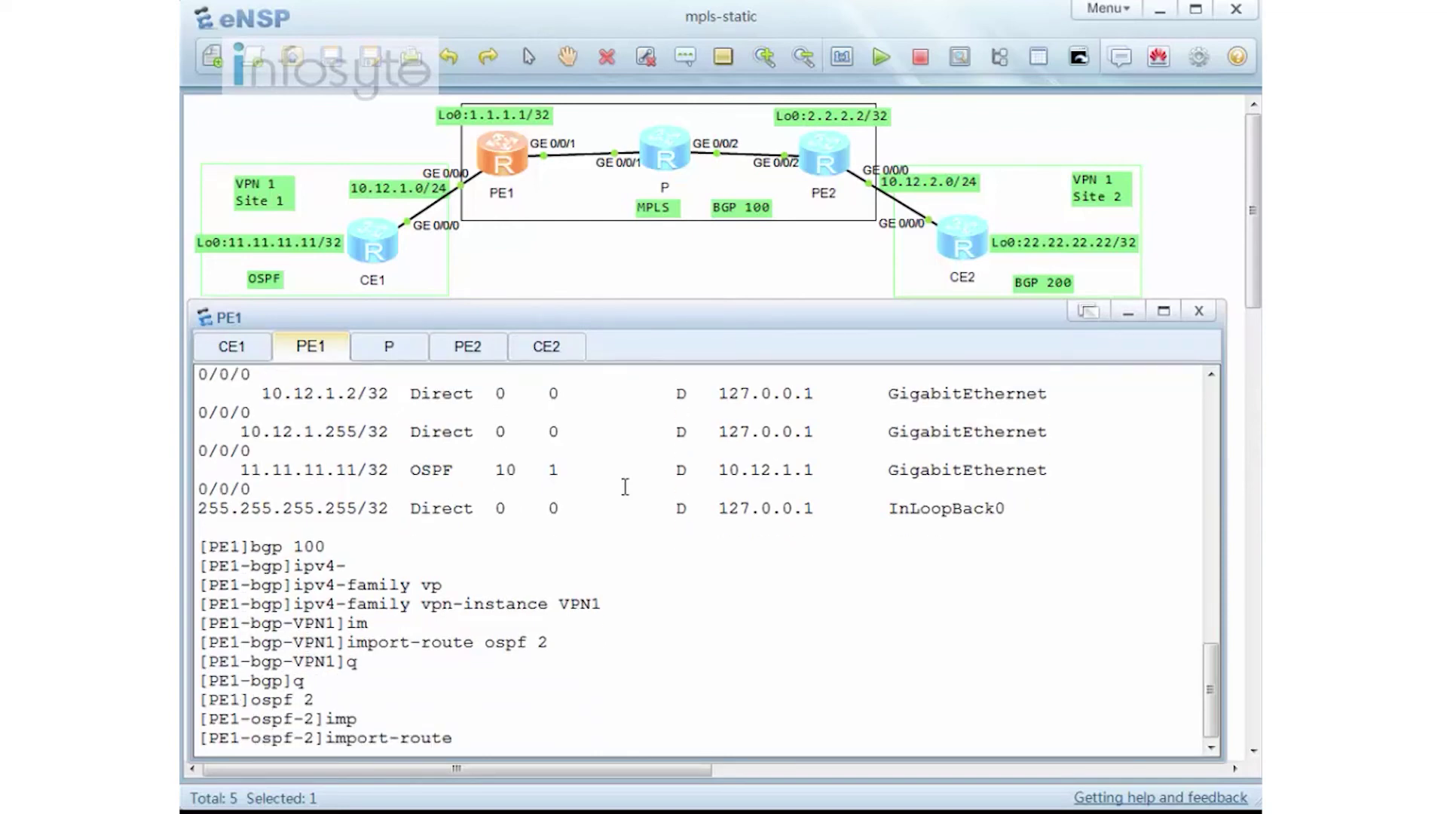
text(bgp)
key(Return)
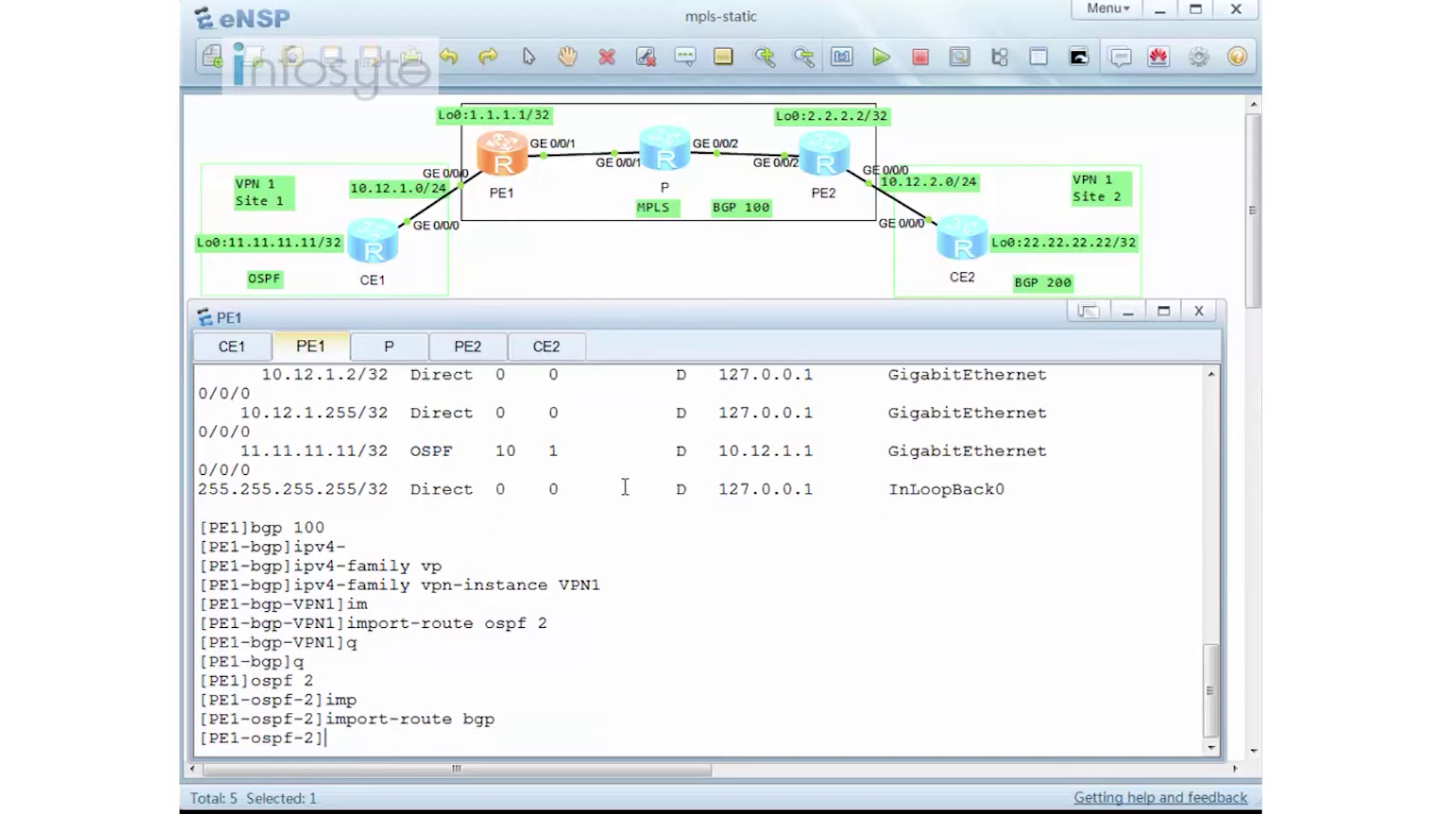
Step: Log back on to CE1's console and display its IP routing table, checking the 22.22.22.22/32 and 11.11.11.11/32 entries
click(230, 347)
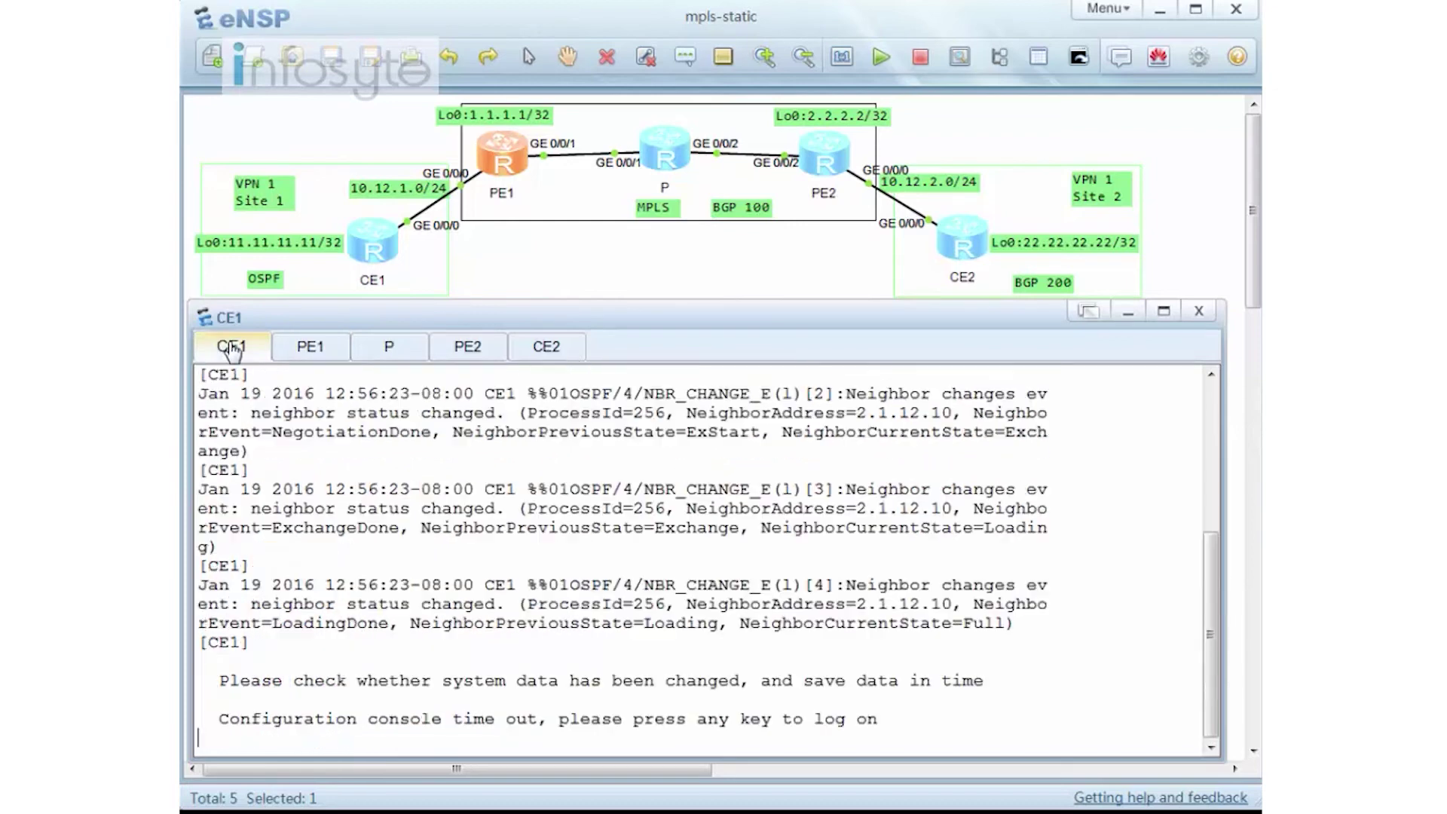
key(Return)
key(Return)
key(Return)
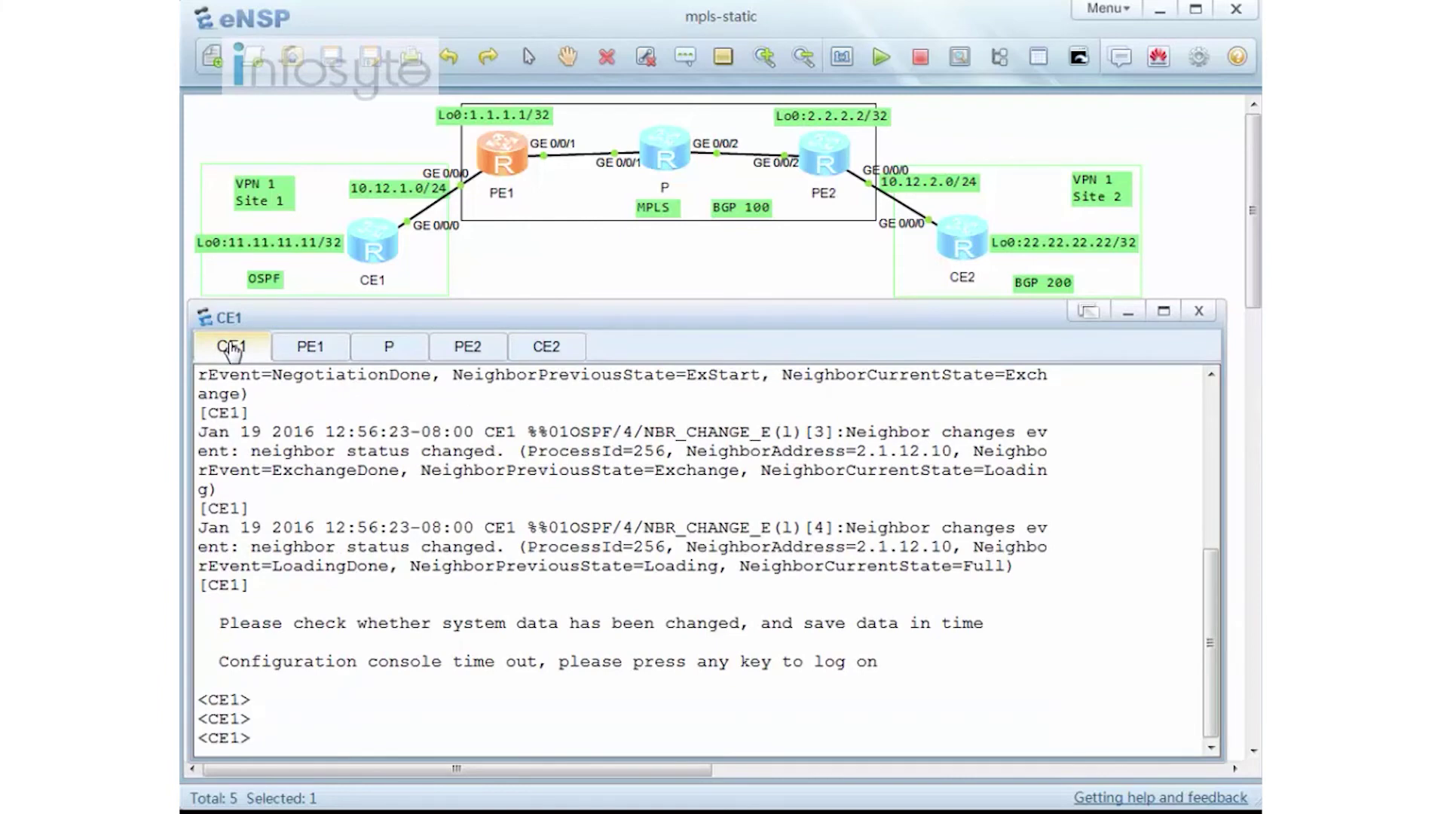
text(dis ip ro)
key(Return)
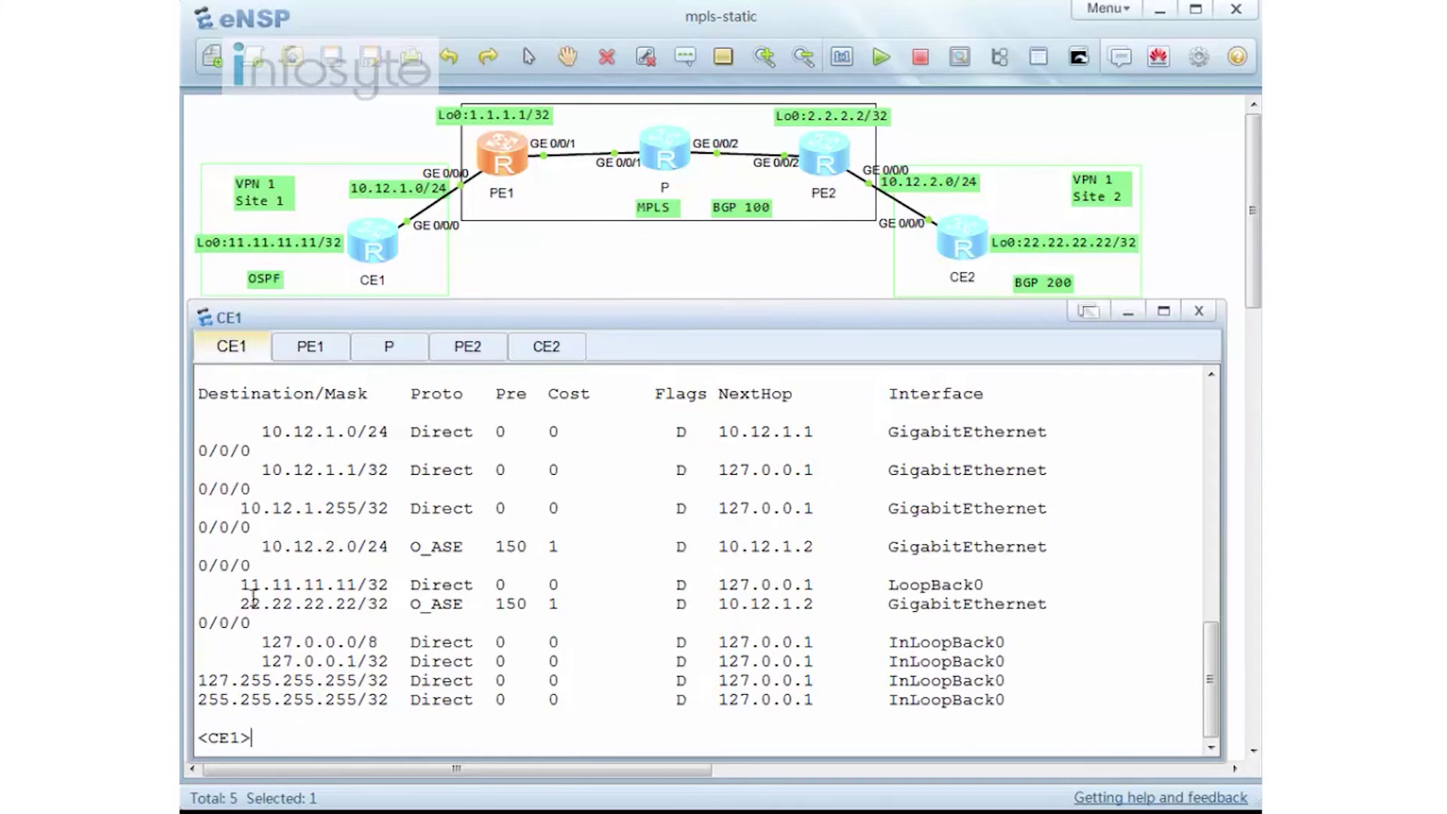
drag(232, 603, 396, 599)
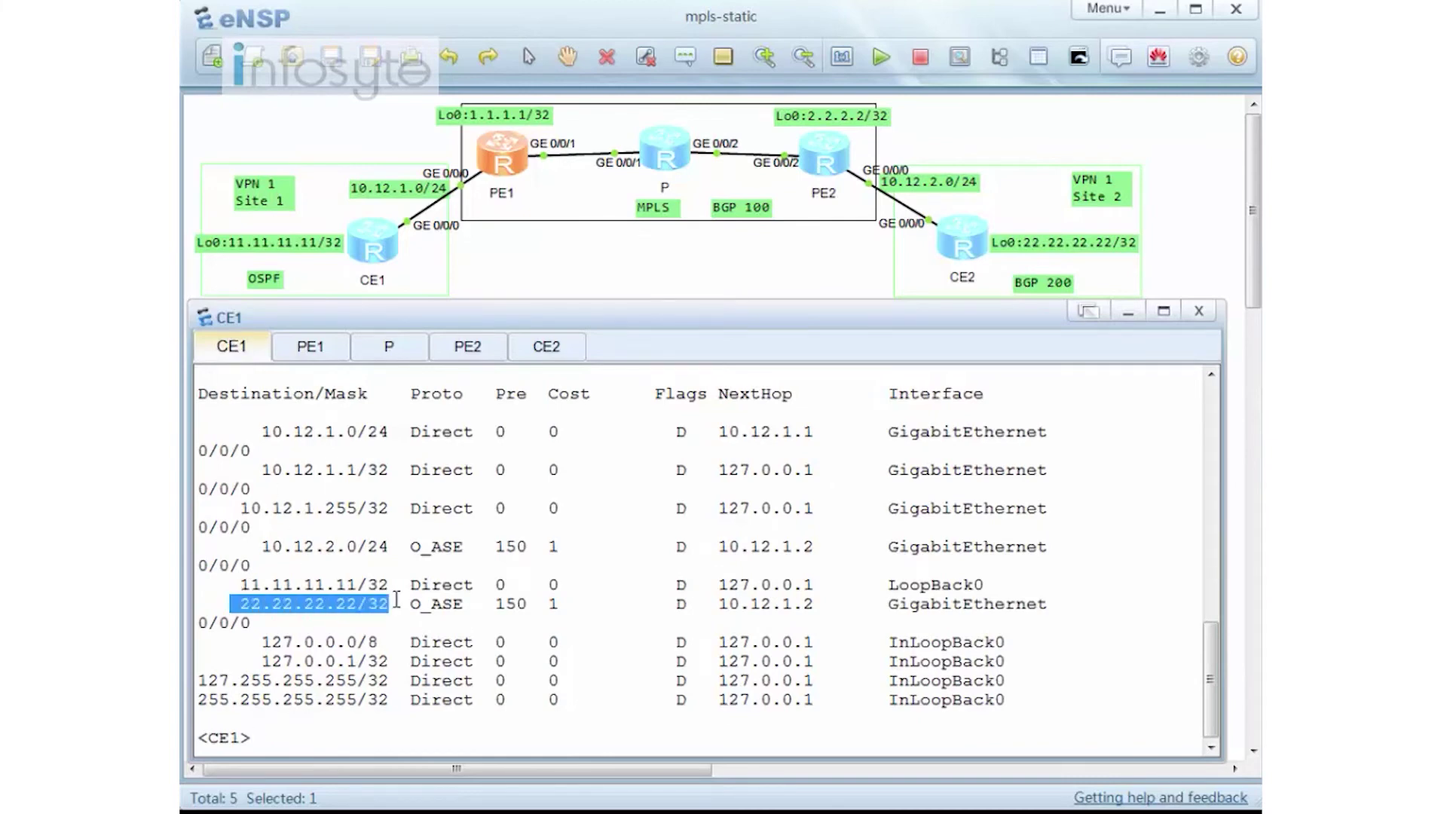
drag(232, 584, 392, 584)
click(412, 646)
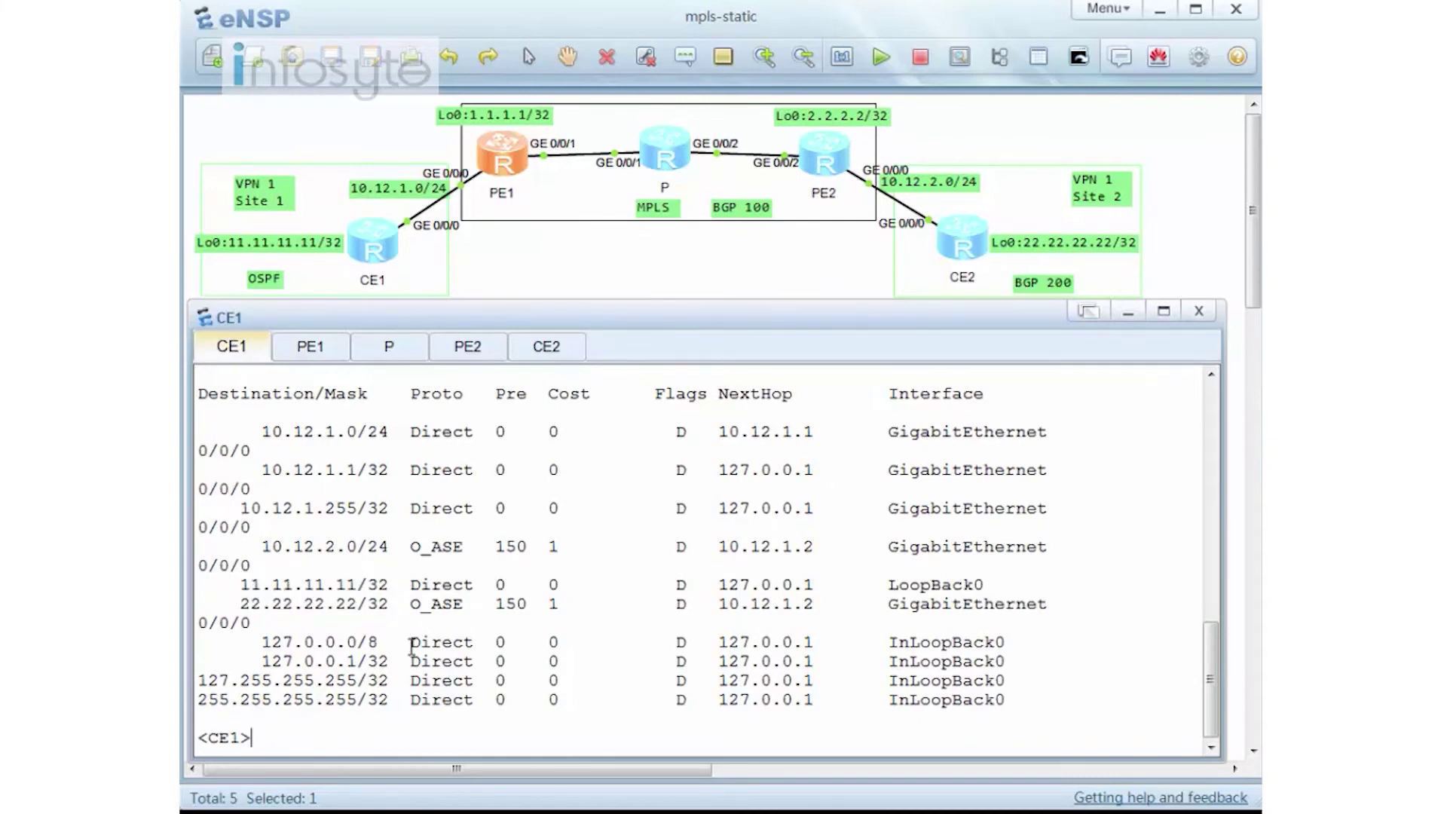
Step: Ping CE2's loopback 22.22.22.22 from CE1 and minimize the console and simulator windows
text(ping 22.22.22.22)
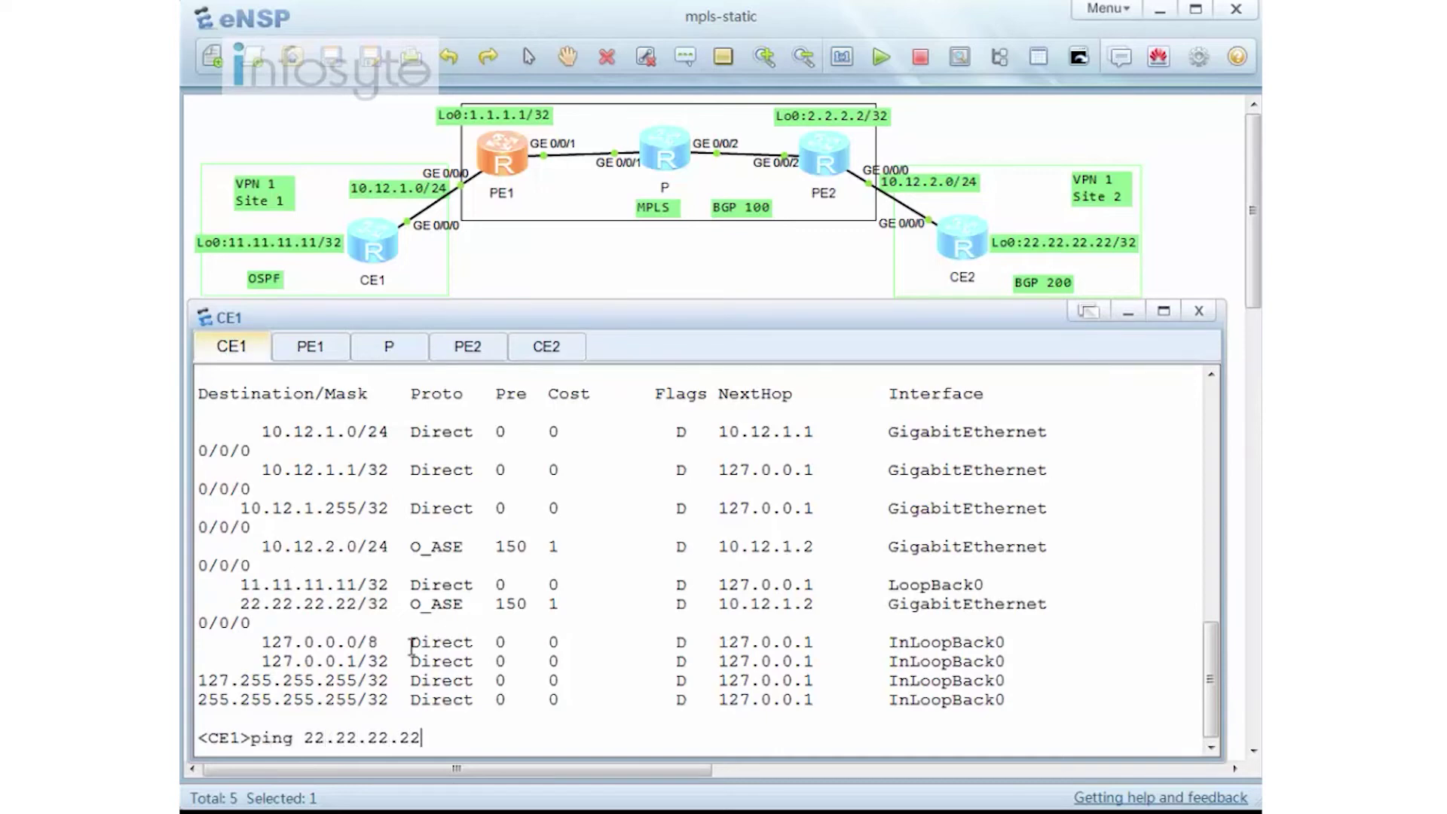
key(Return)
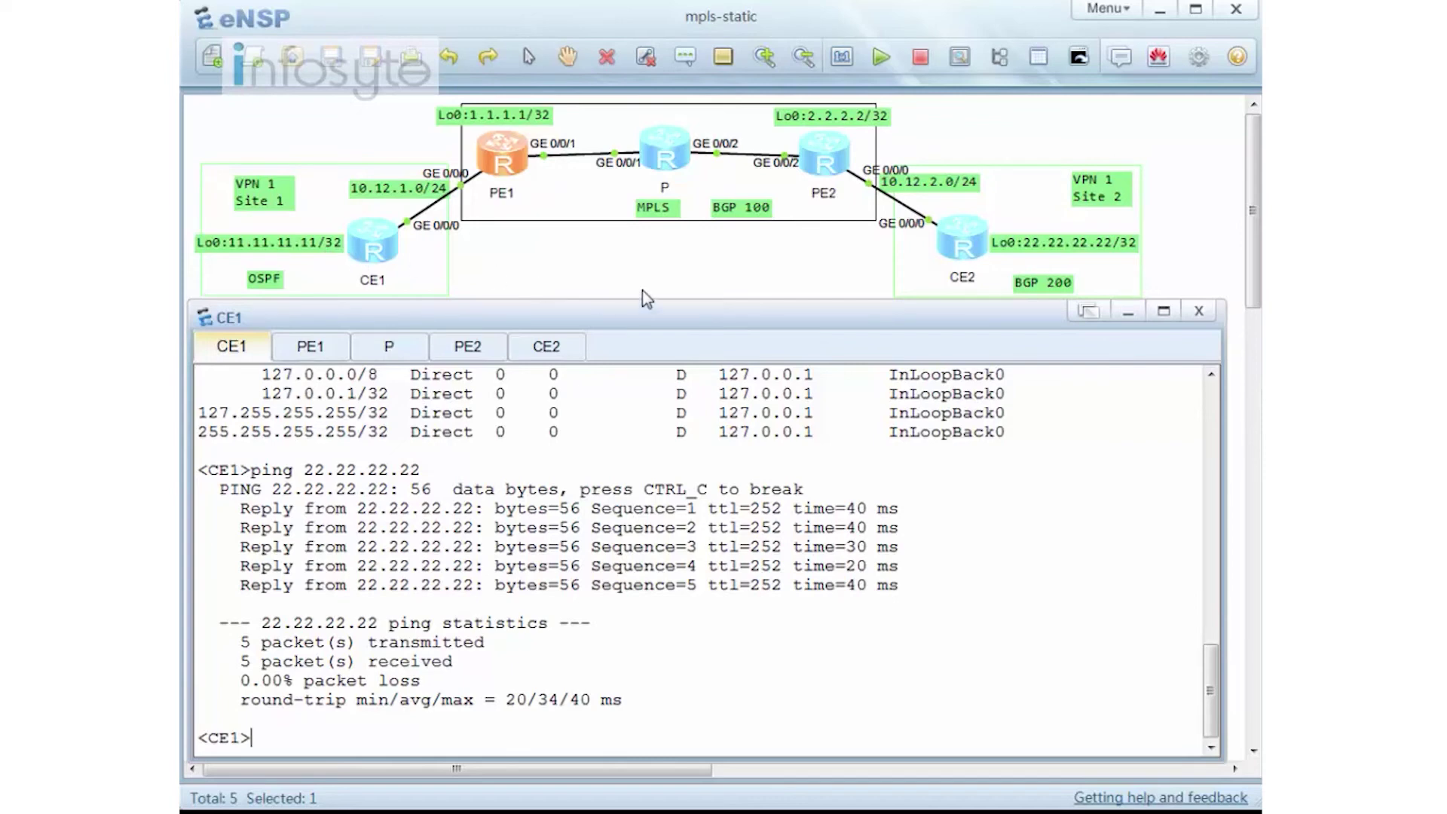
click(1129, 309)
click(1161, 9)
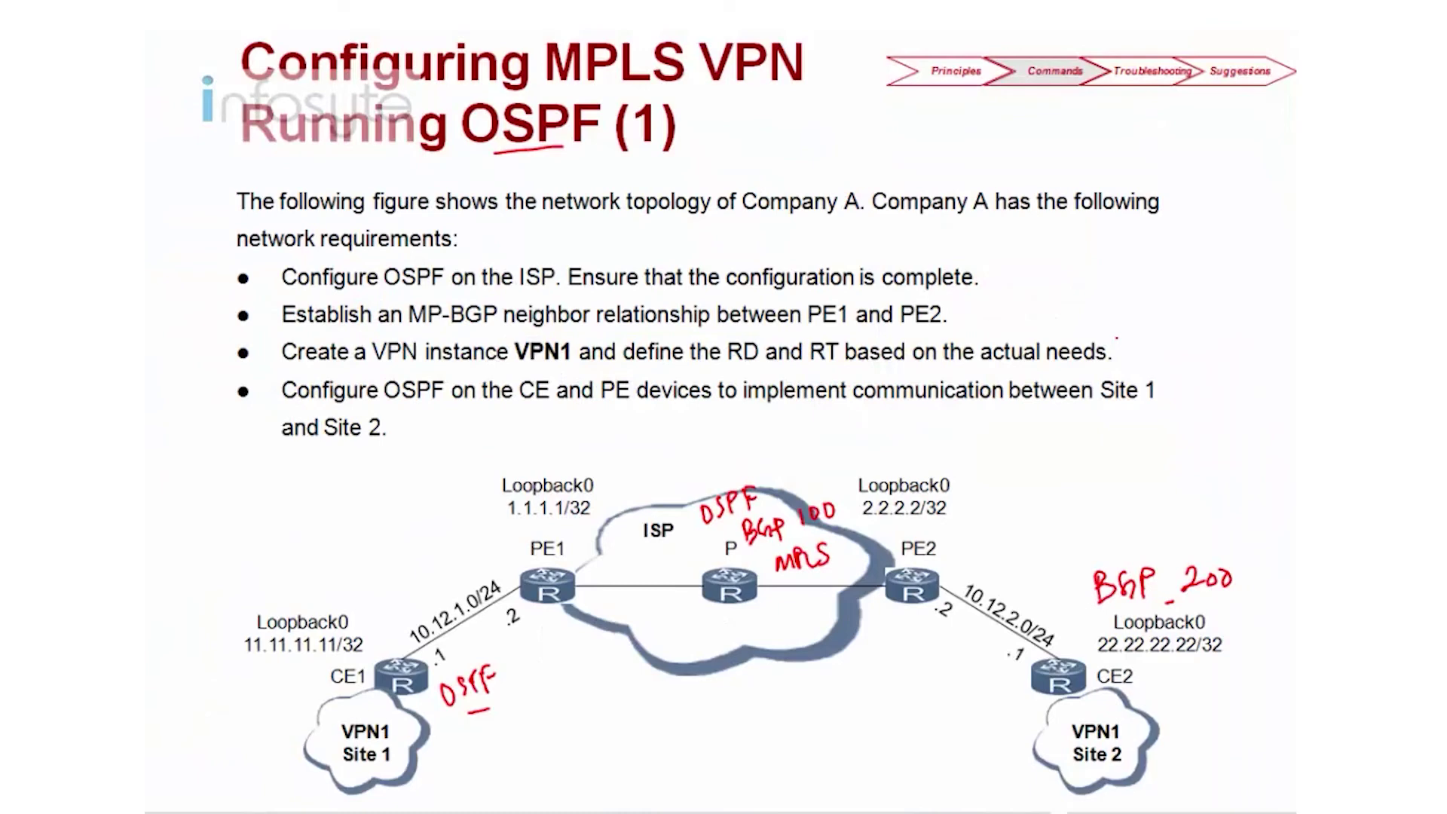
key(Page_Down)
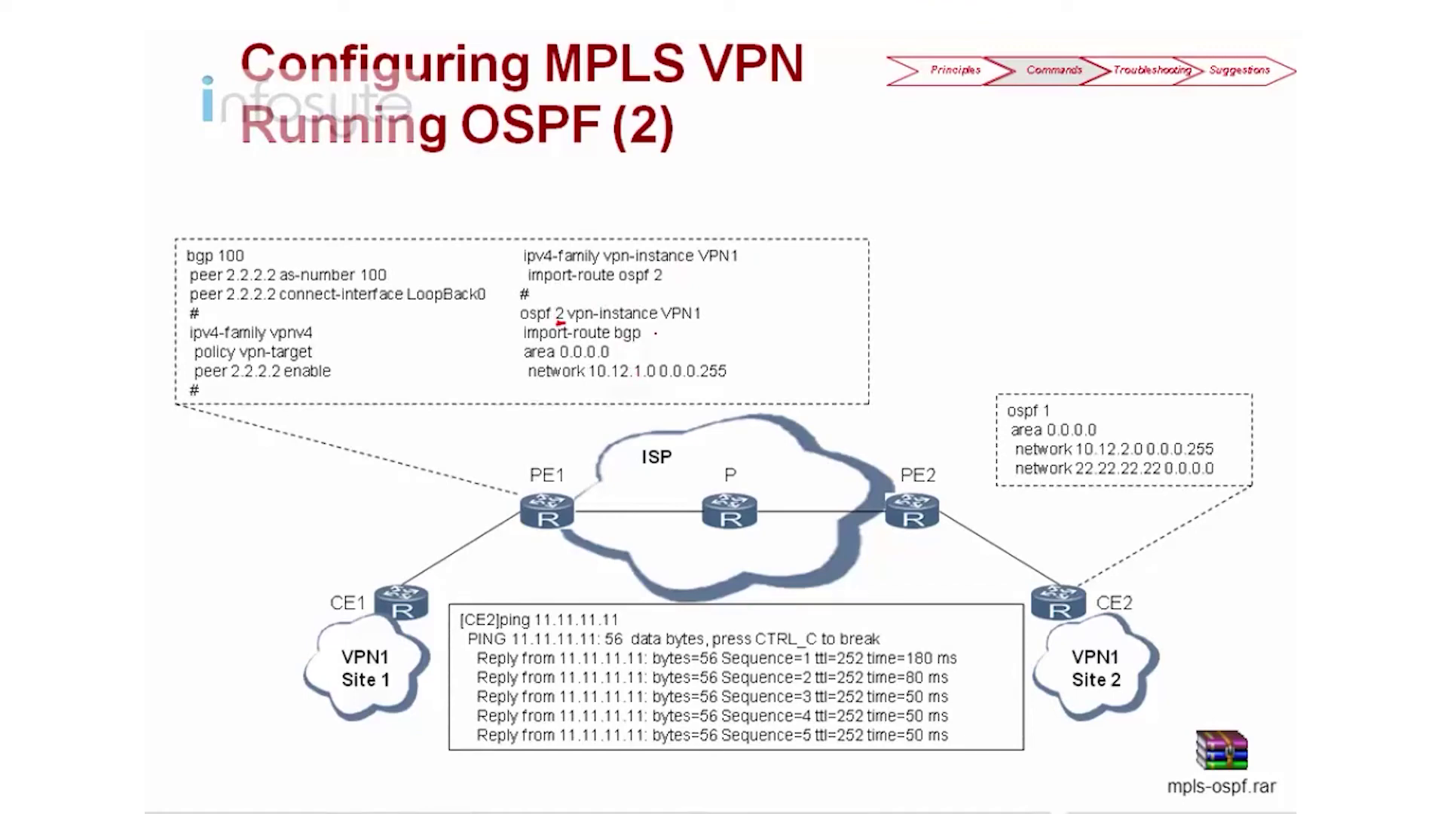
drag(670, 276, 685, 272)
drag(645, 345, 660, 336)
key(Right)
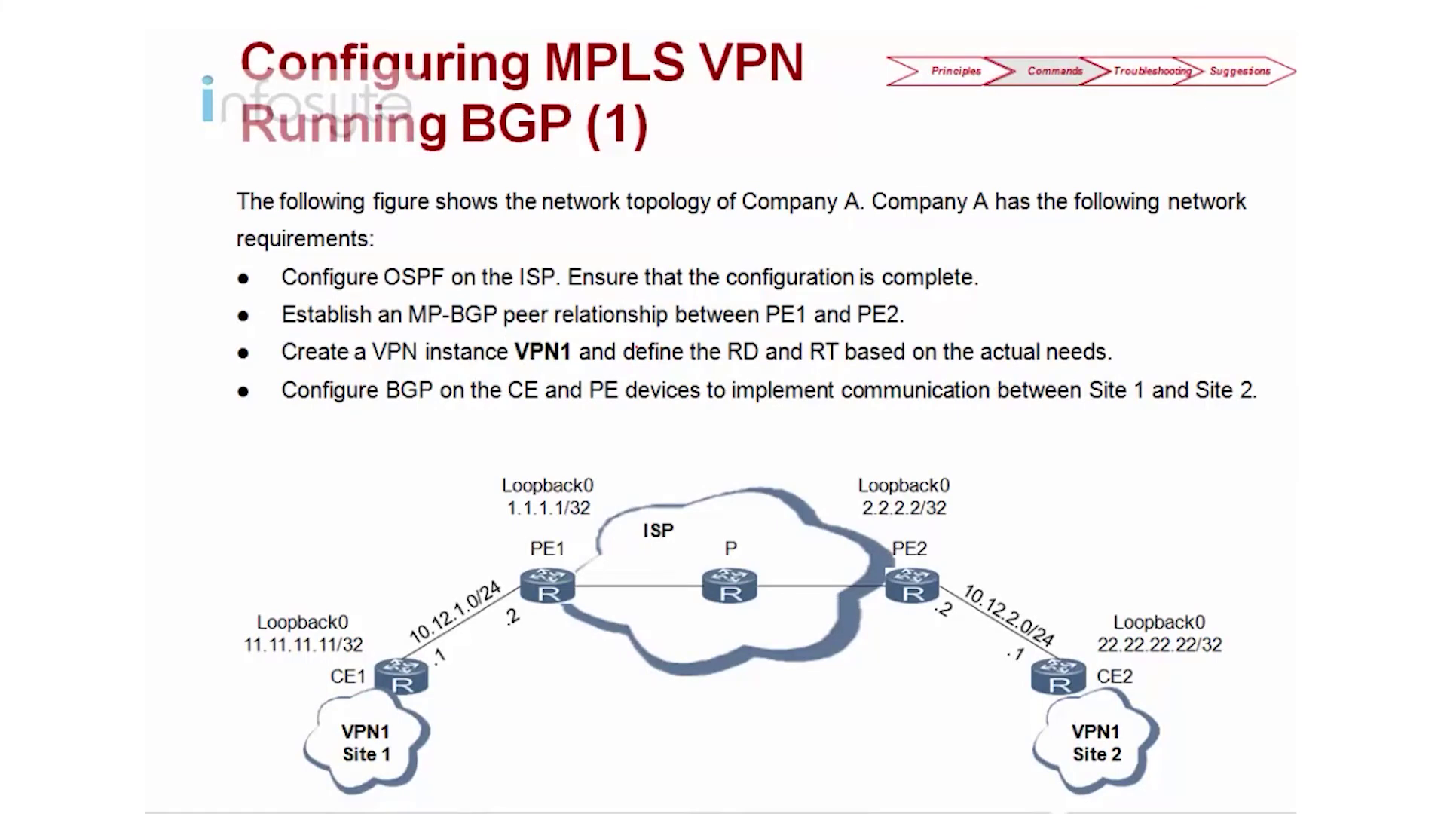
key(Right)
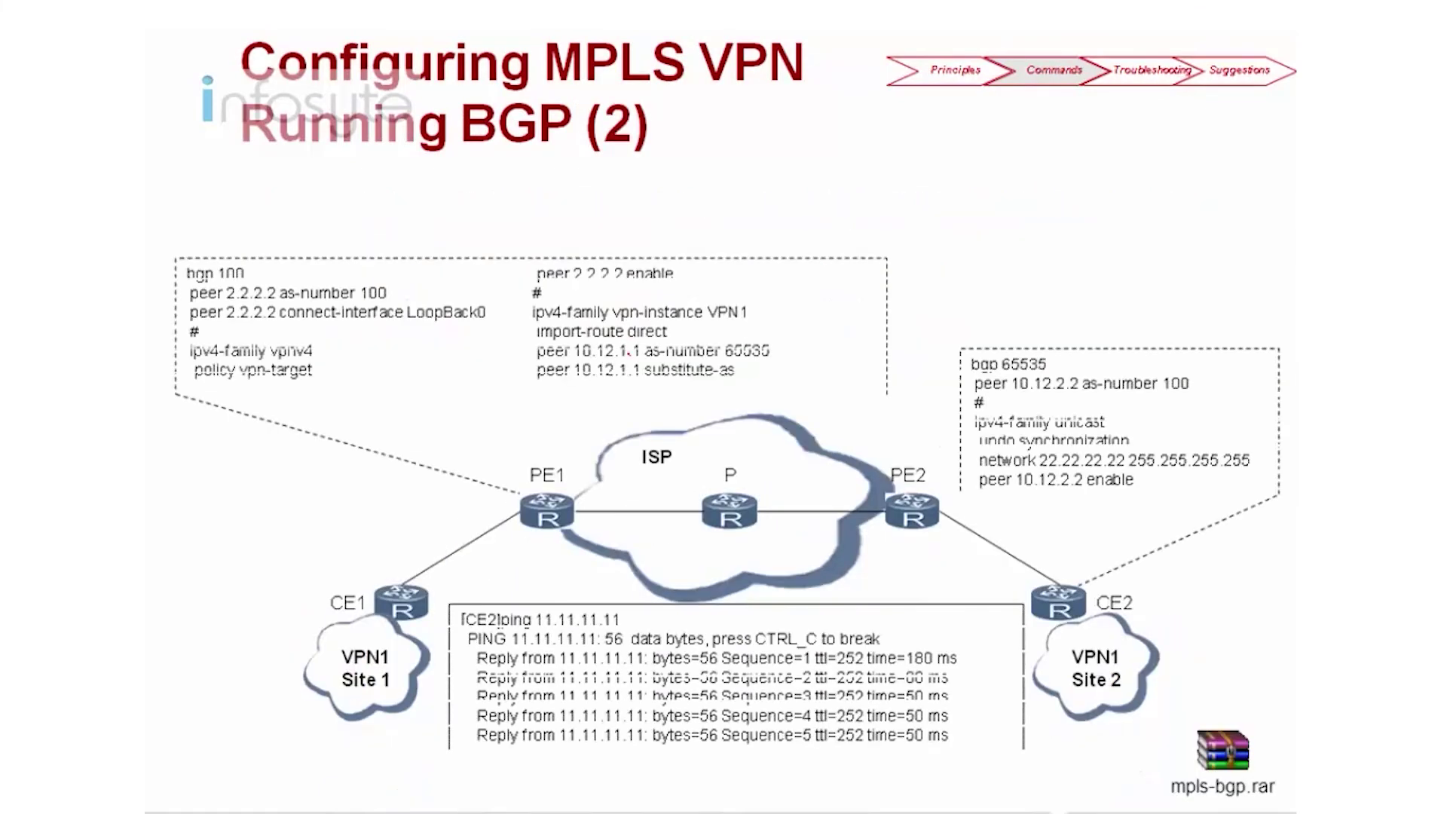